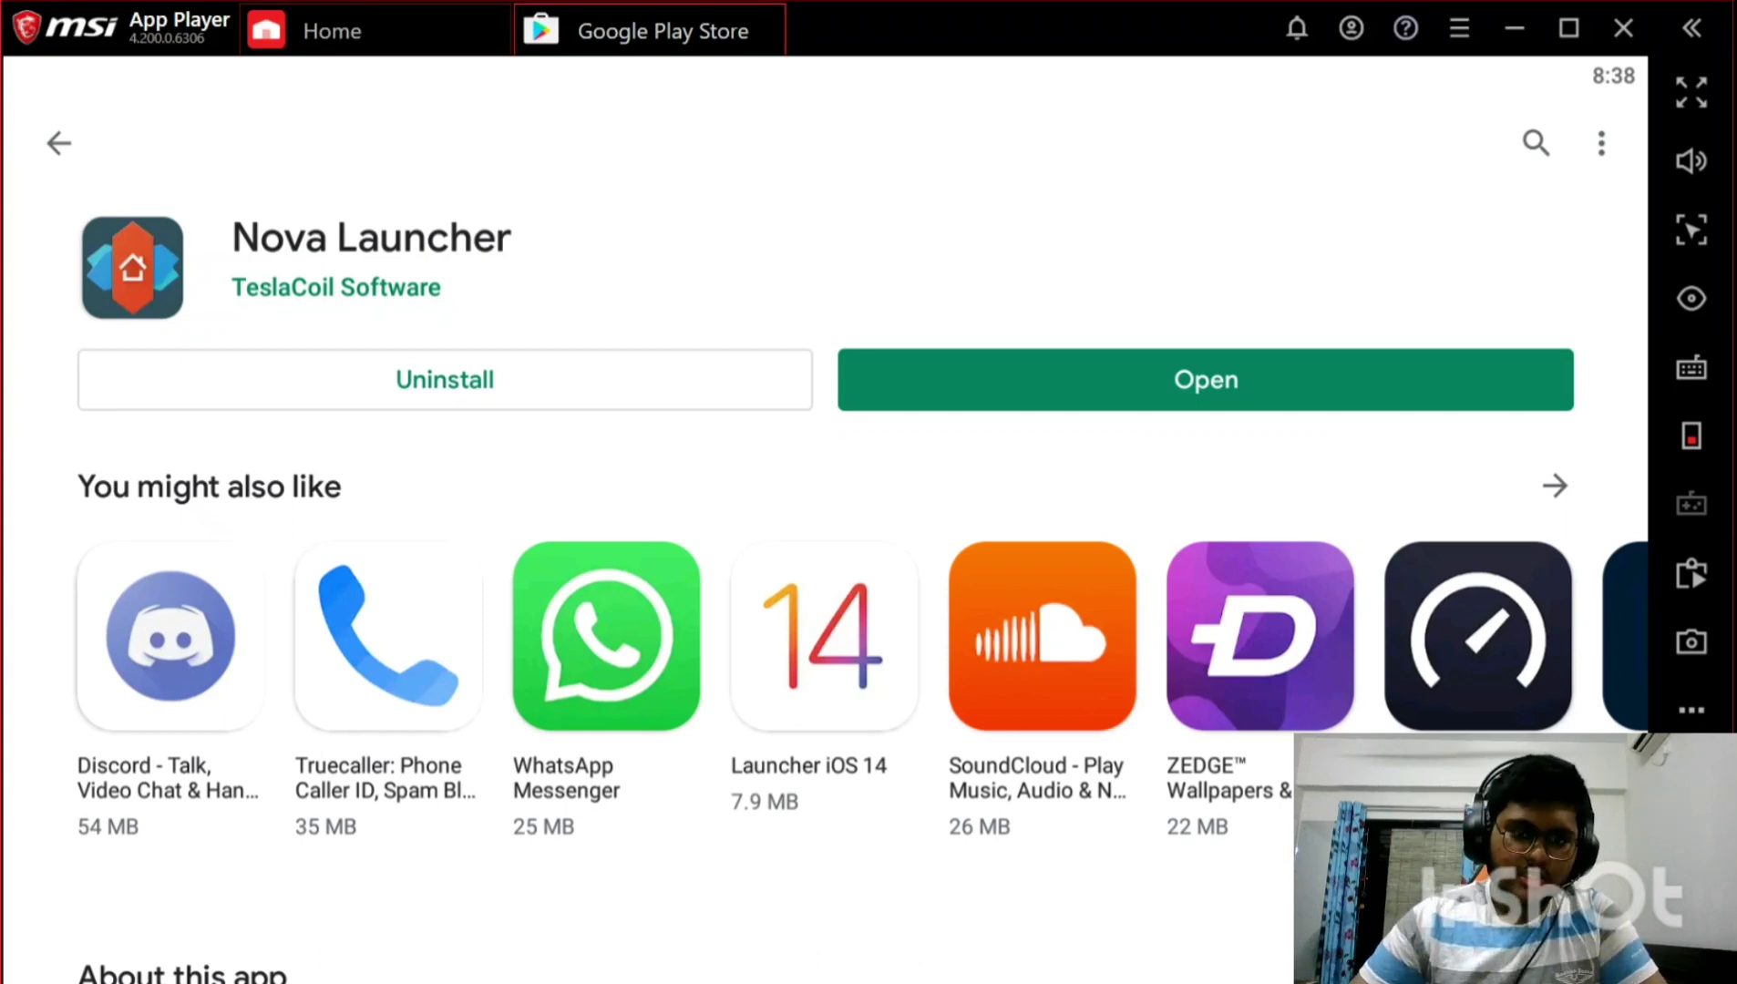
# Leave the Nova Launcher Play Store page and return to the emulator's installed-apps home screen.
pyautogui.click(304, 28)
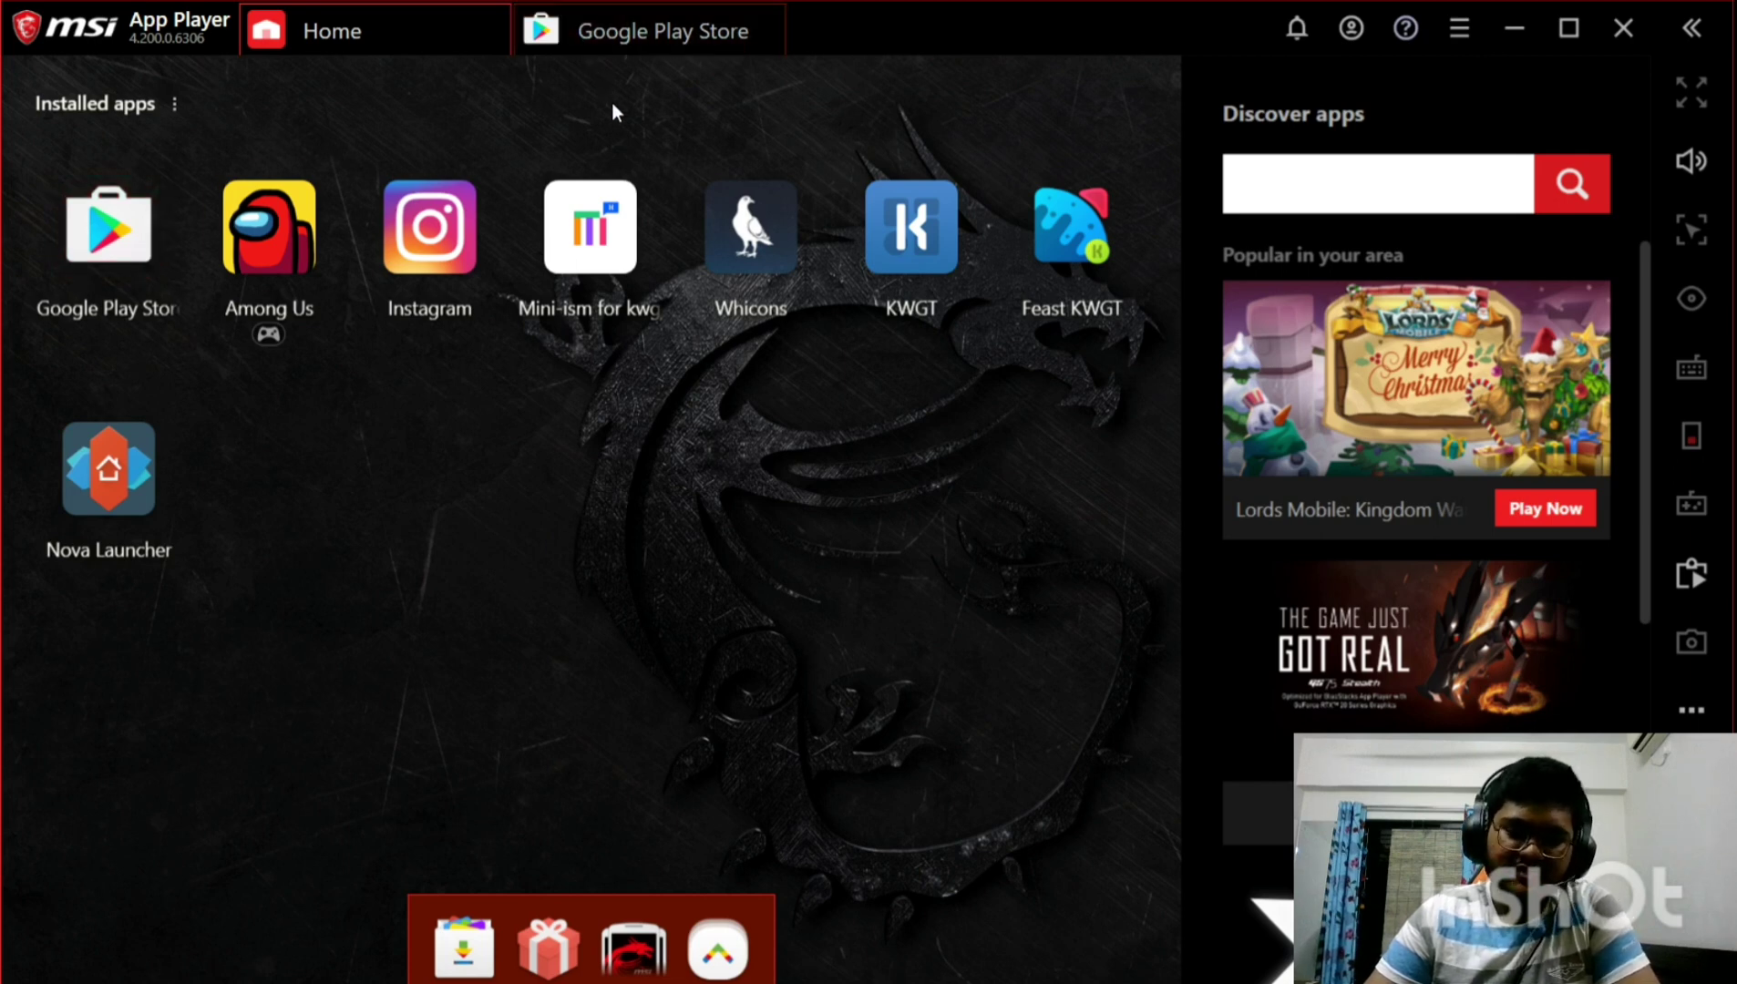
# Launch Nova Launcher and finish first-run setup with Start fresh and the Dark theme.
pyautogui.click(149, 453)
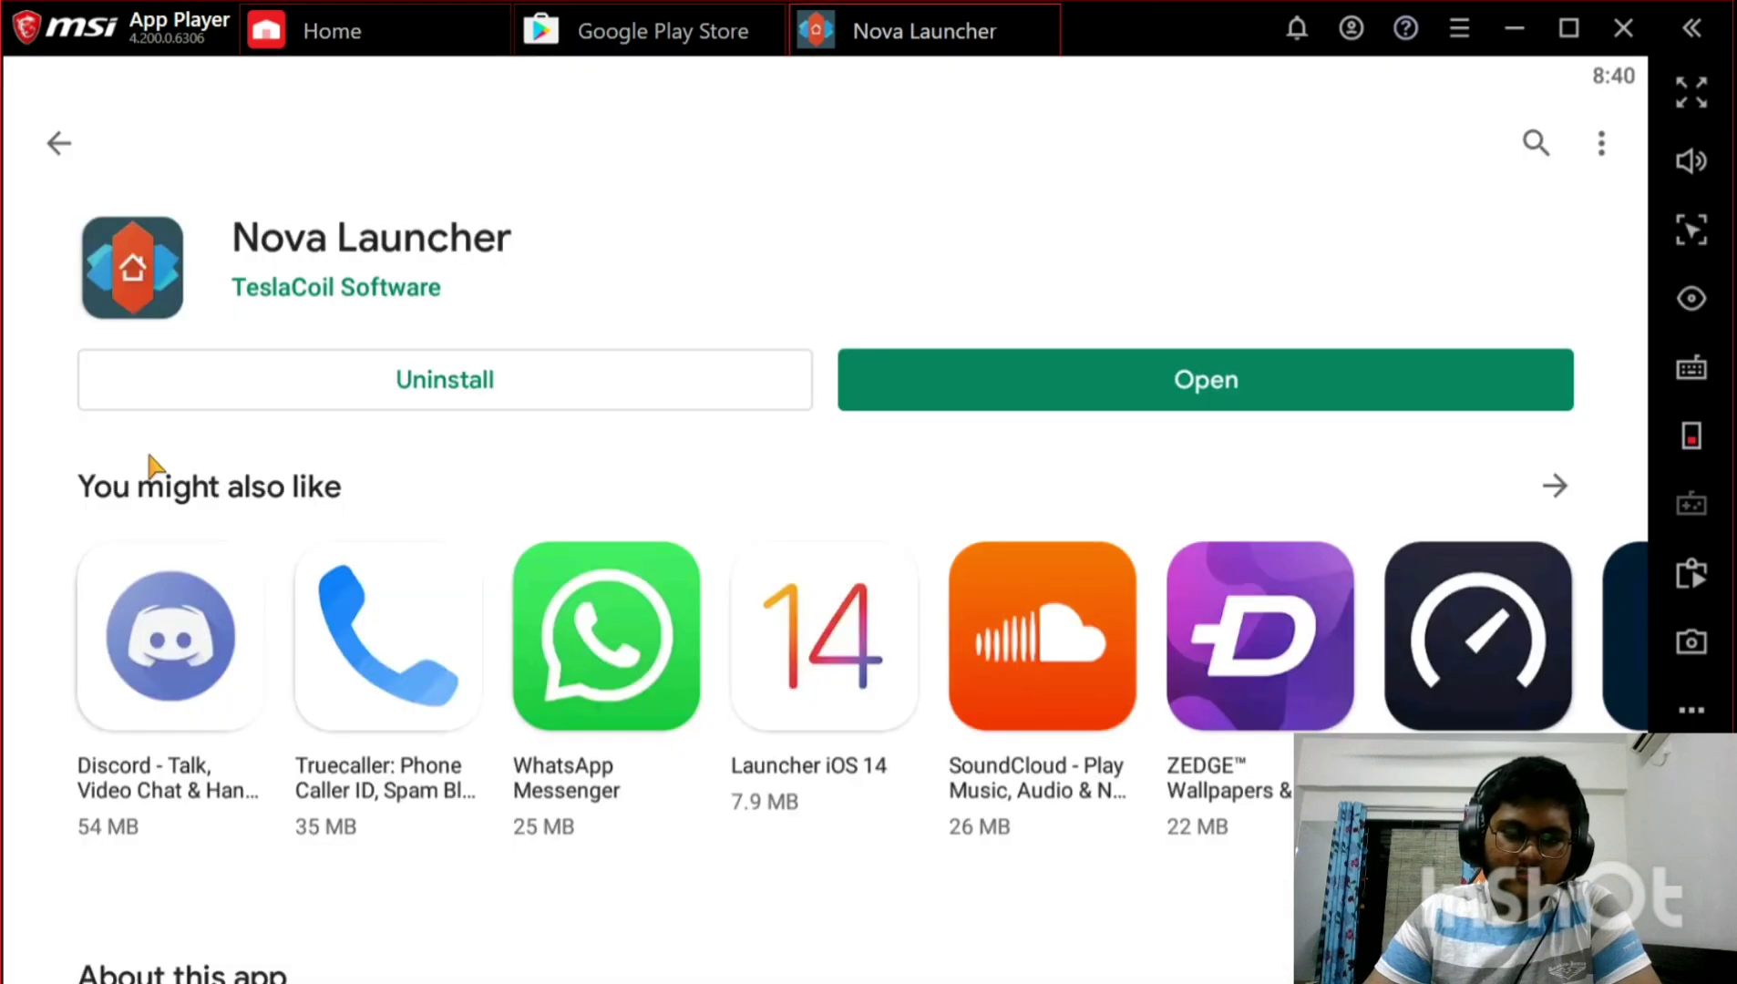
pyautogui.click(948, 383)
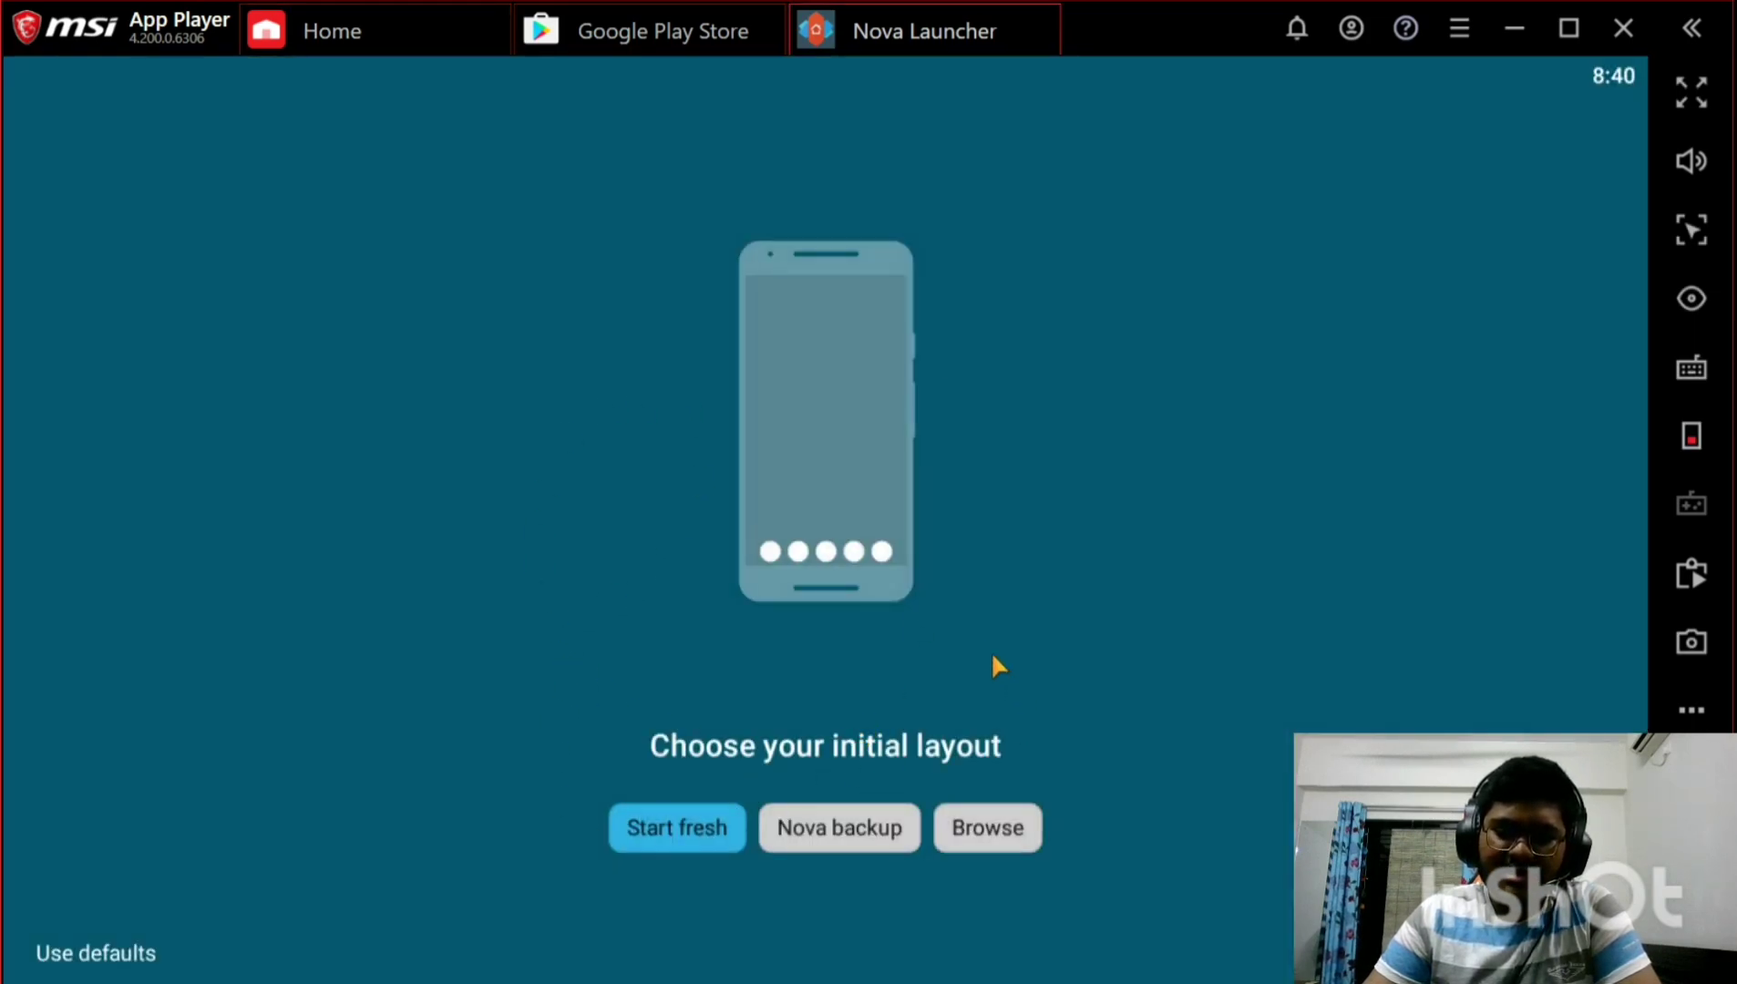
pyautogui.click(647, 830)
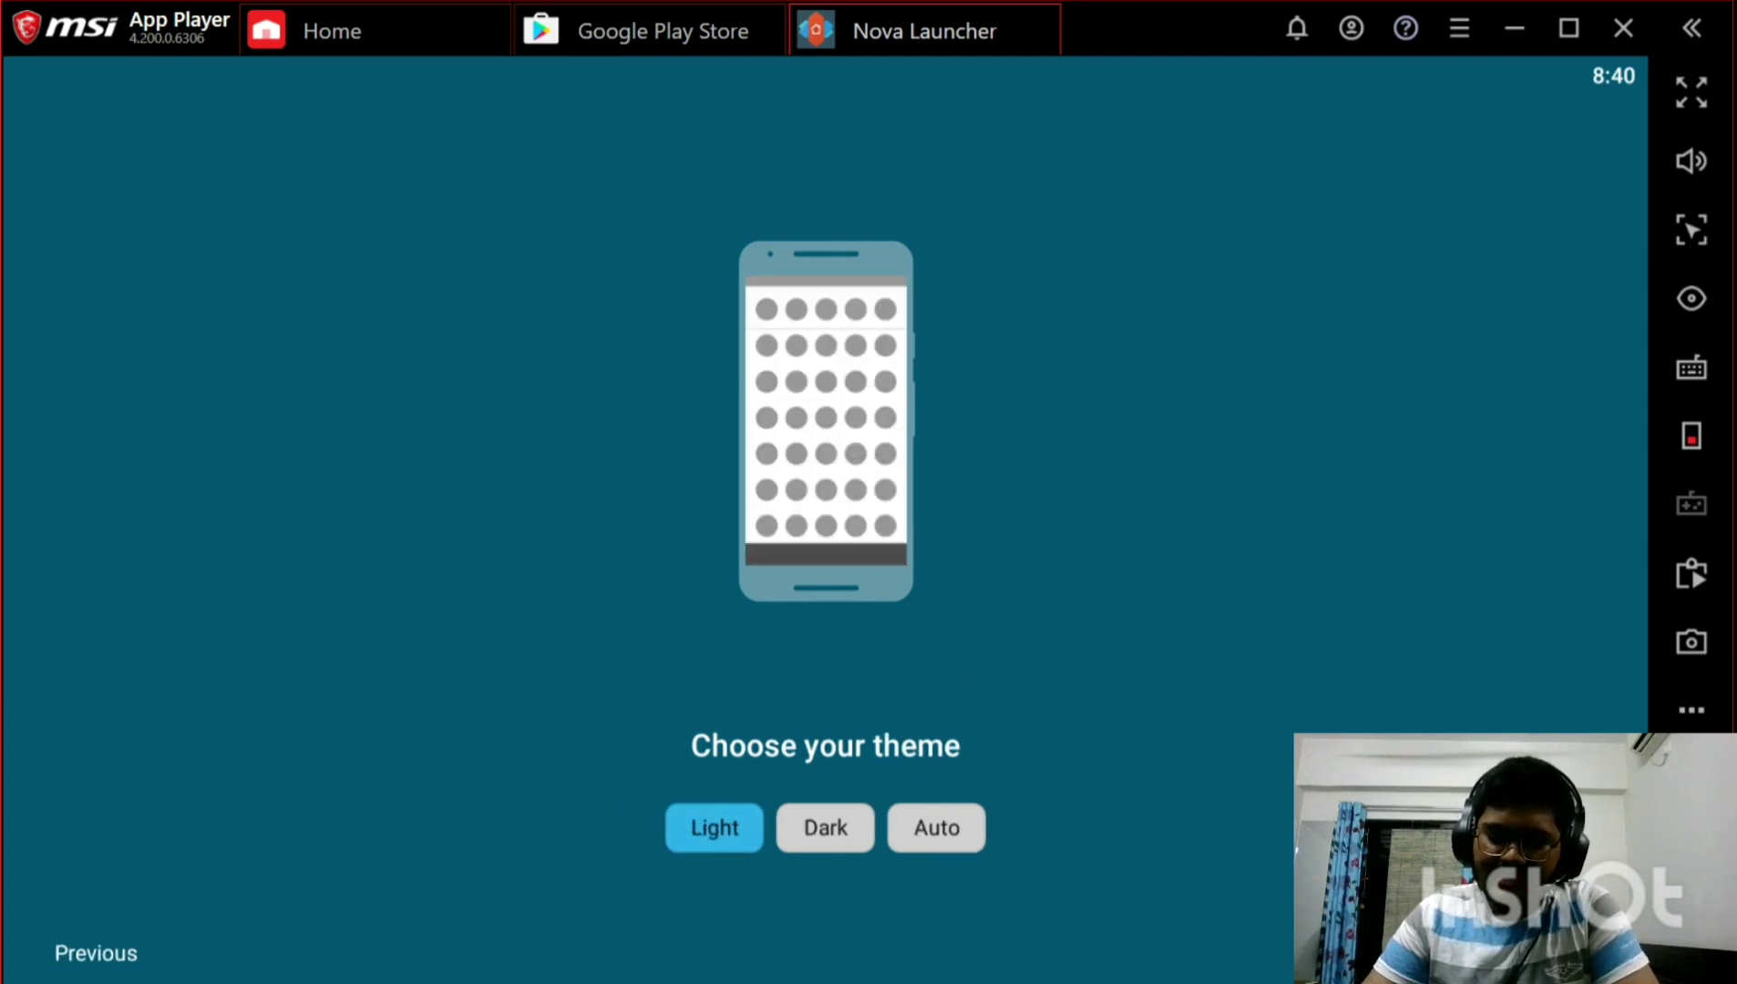
pyautogui.click(800, 850)
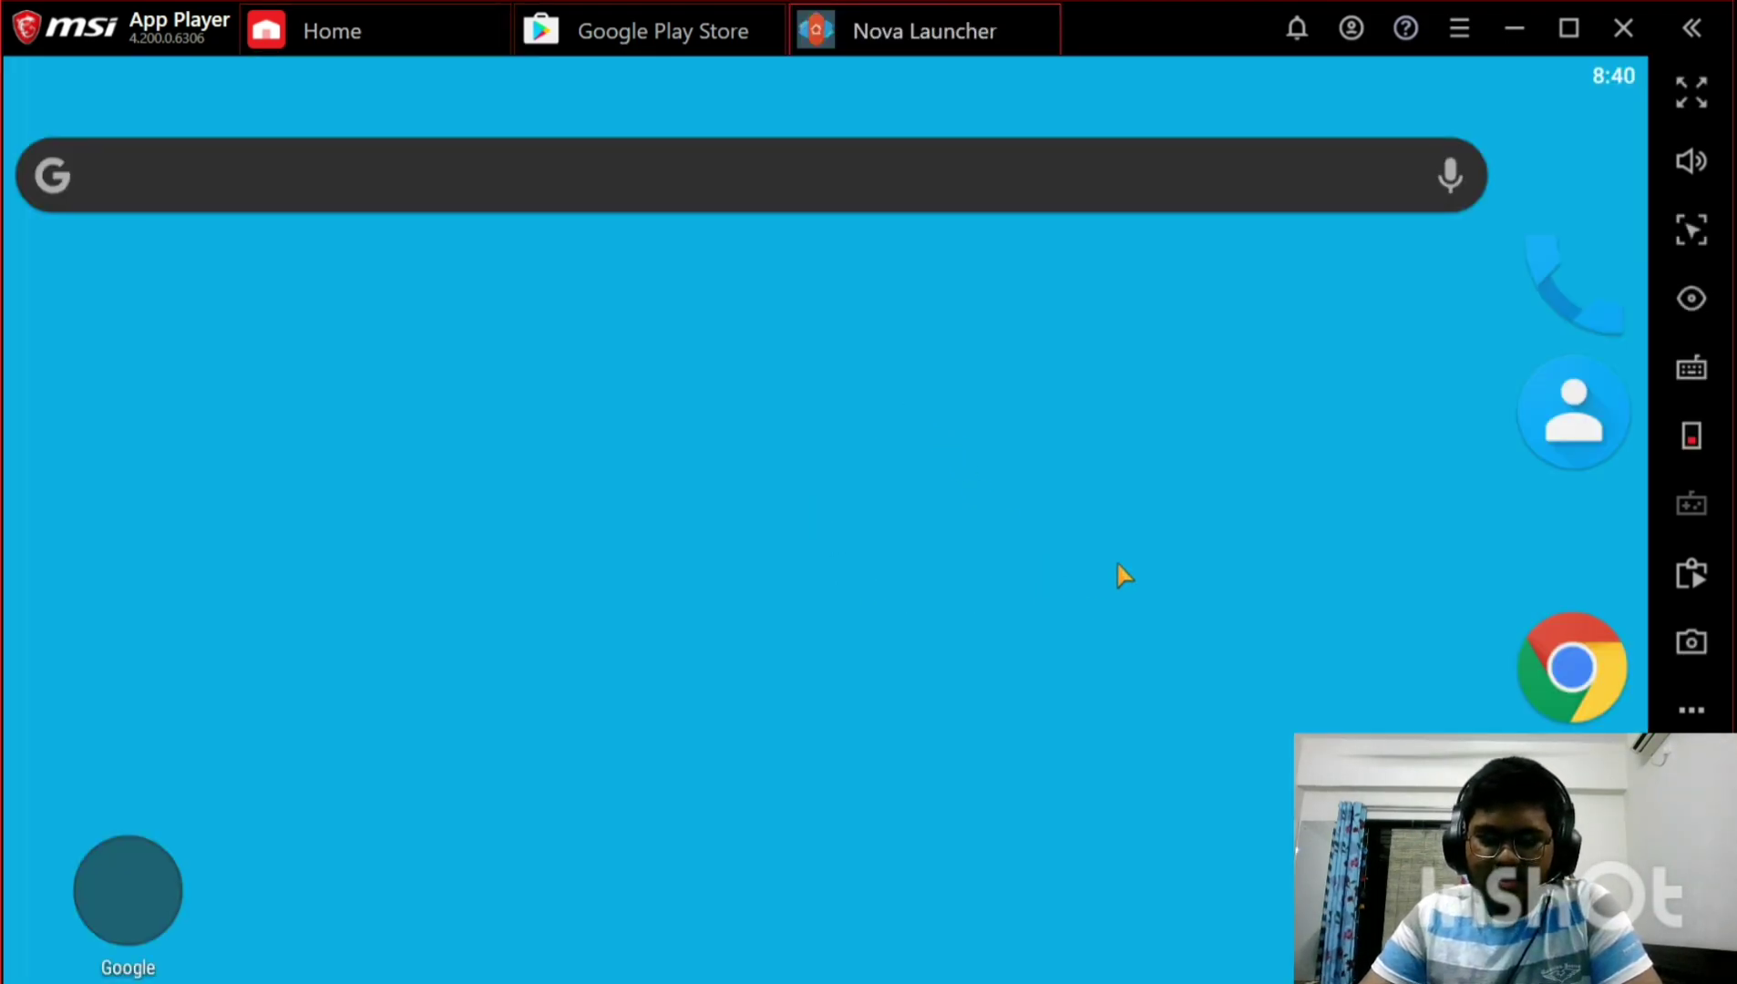
# Find the home page holding Nova Settings and remove the Nova Settings icon.
pyautogui.moveTo(1116, 561); pyautogui.dragTo(365, 585)
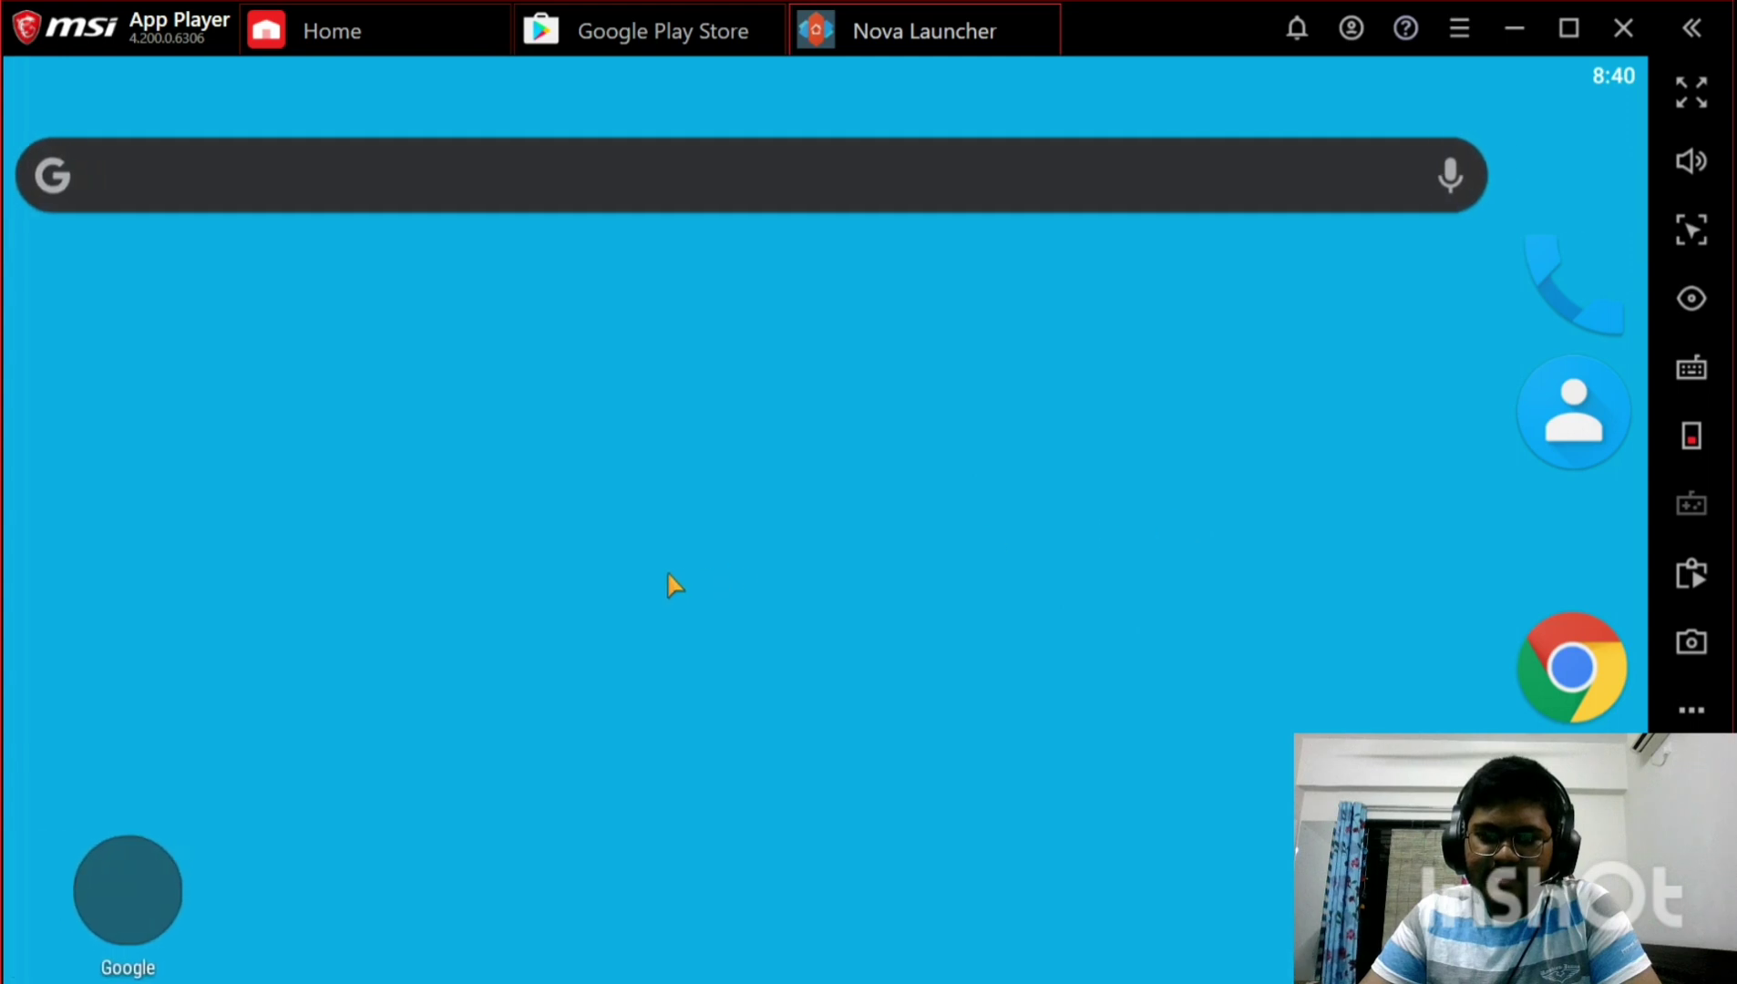
pyautogui.moveTo(538, 590); pyautogui.dragTo(580, 616)
pyautogui.moveTo(1146, 465); pyautogui.dragTo(241, 557)
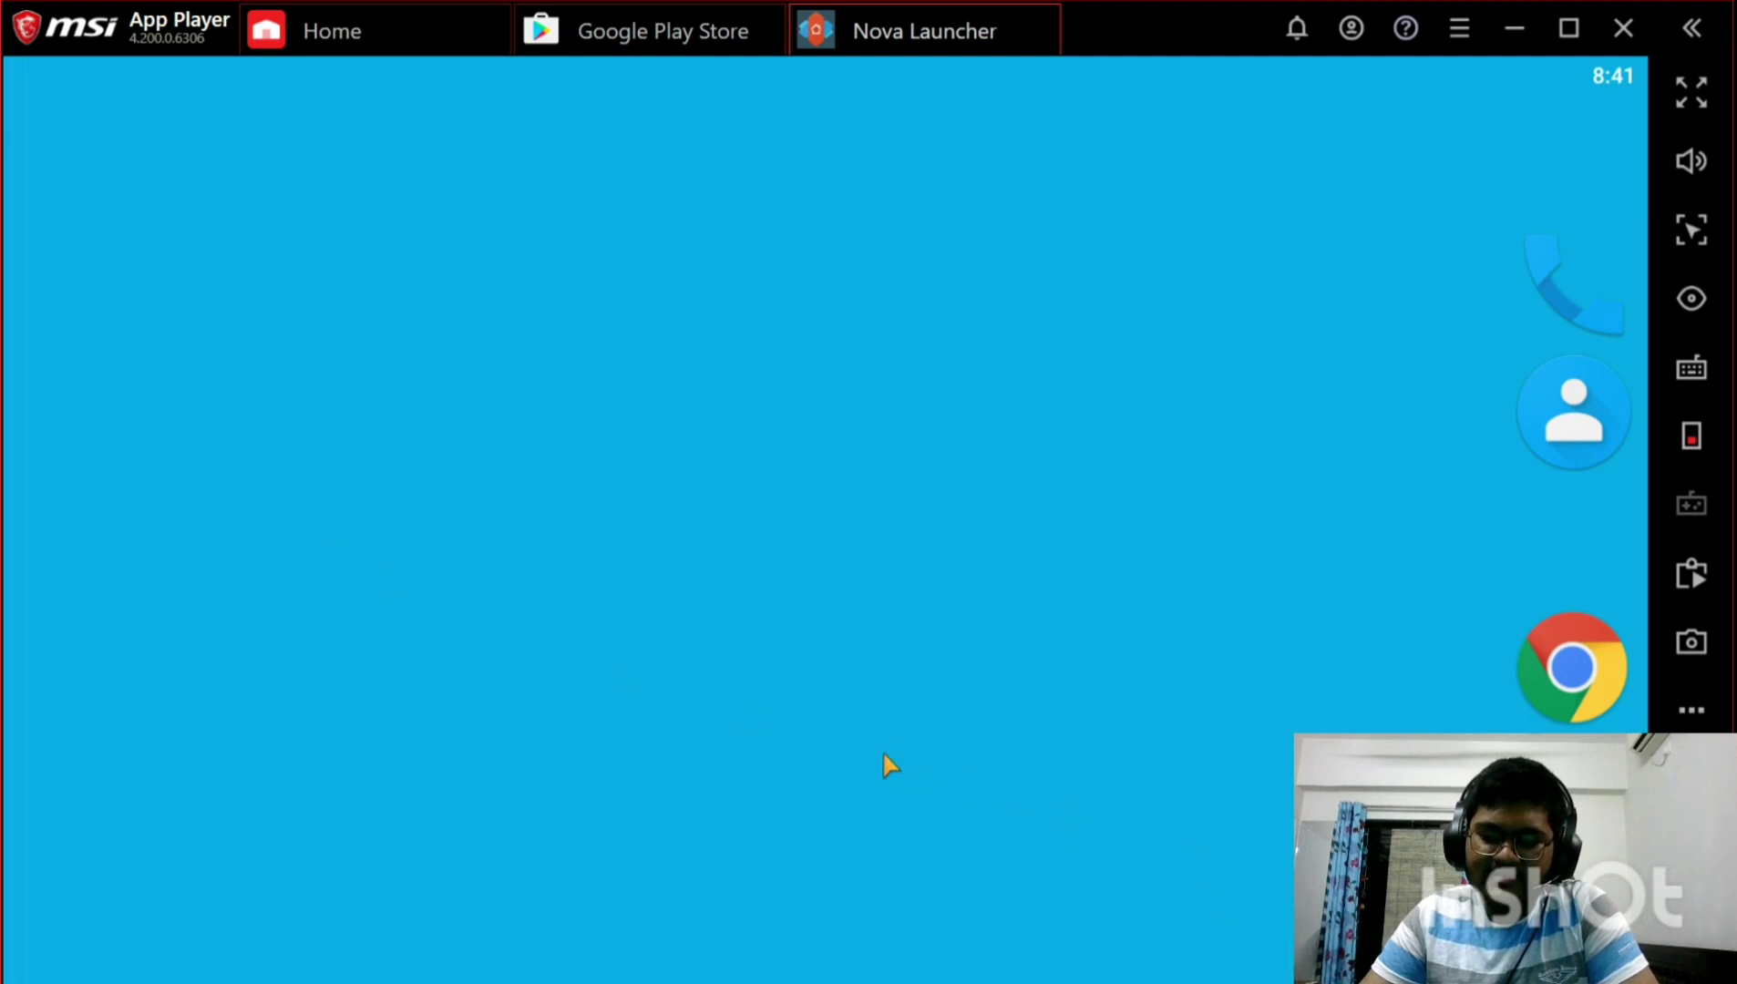
pyautogui.moveTo(883, 756); pyautogui.dragTo(1510, 628)
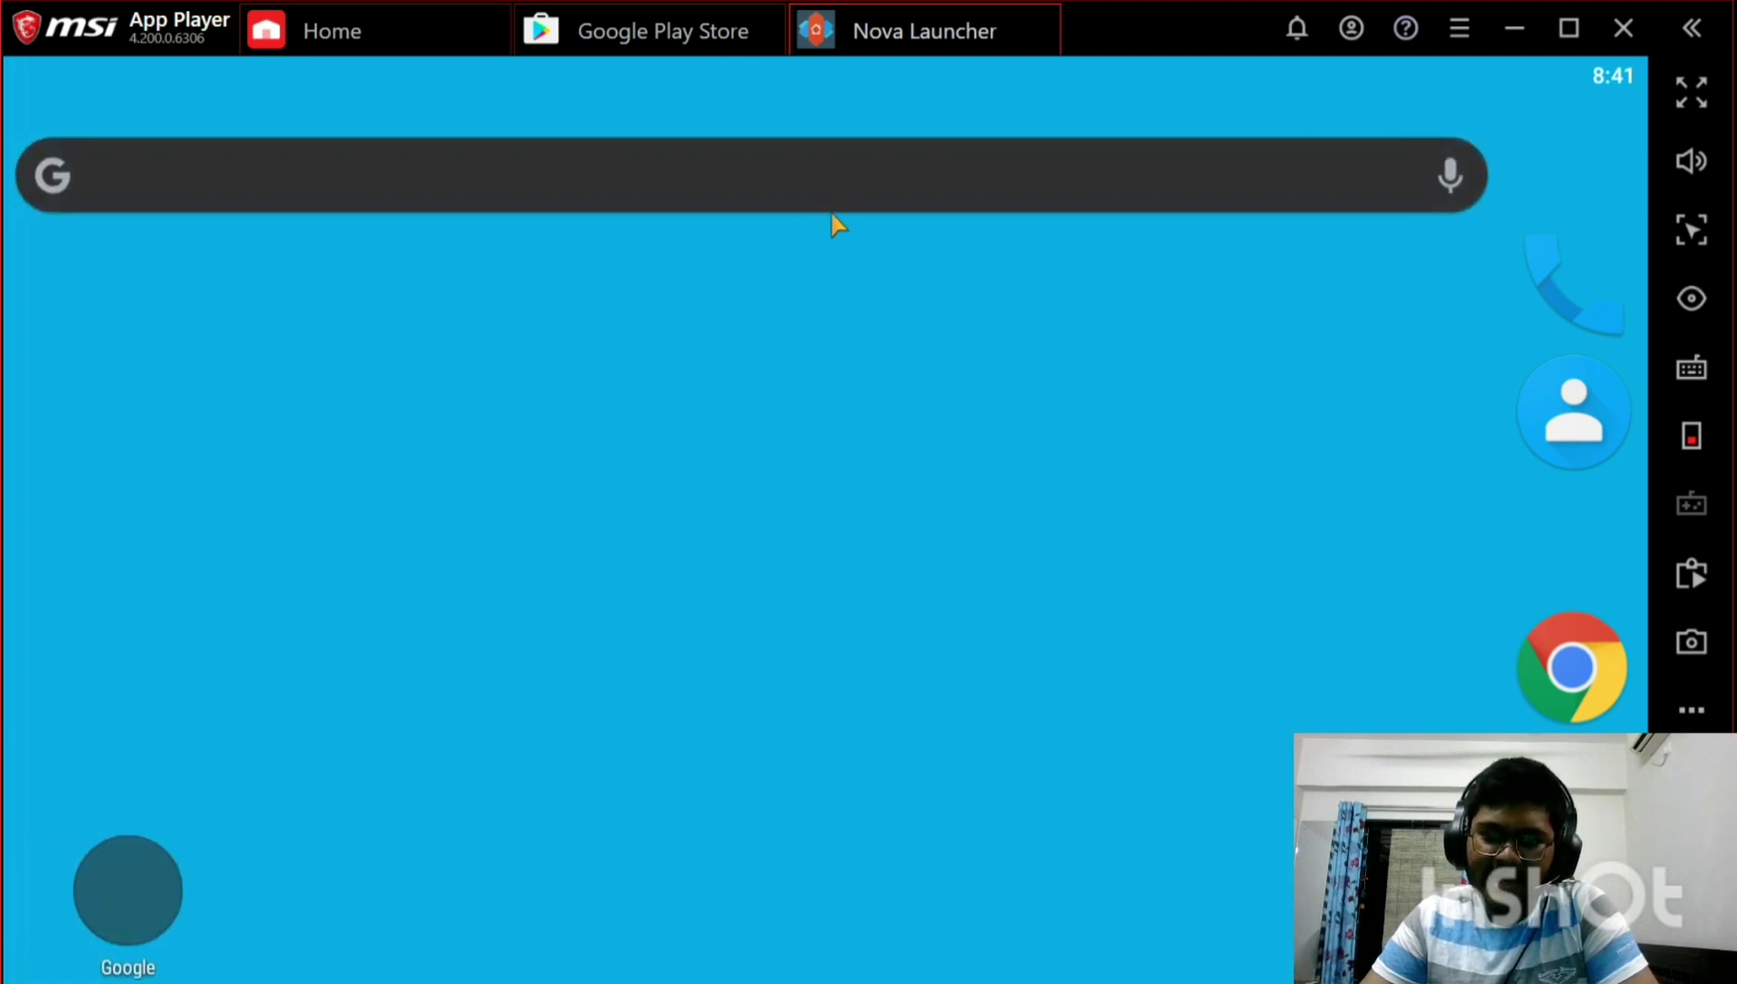
pyautogui.moveTo(775, 398); pyautogui.dragTo(1674, 407)
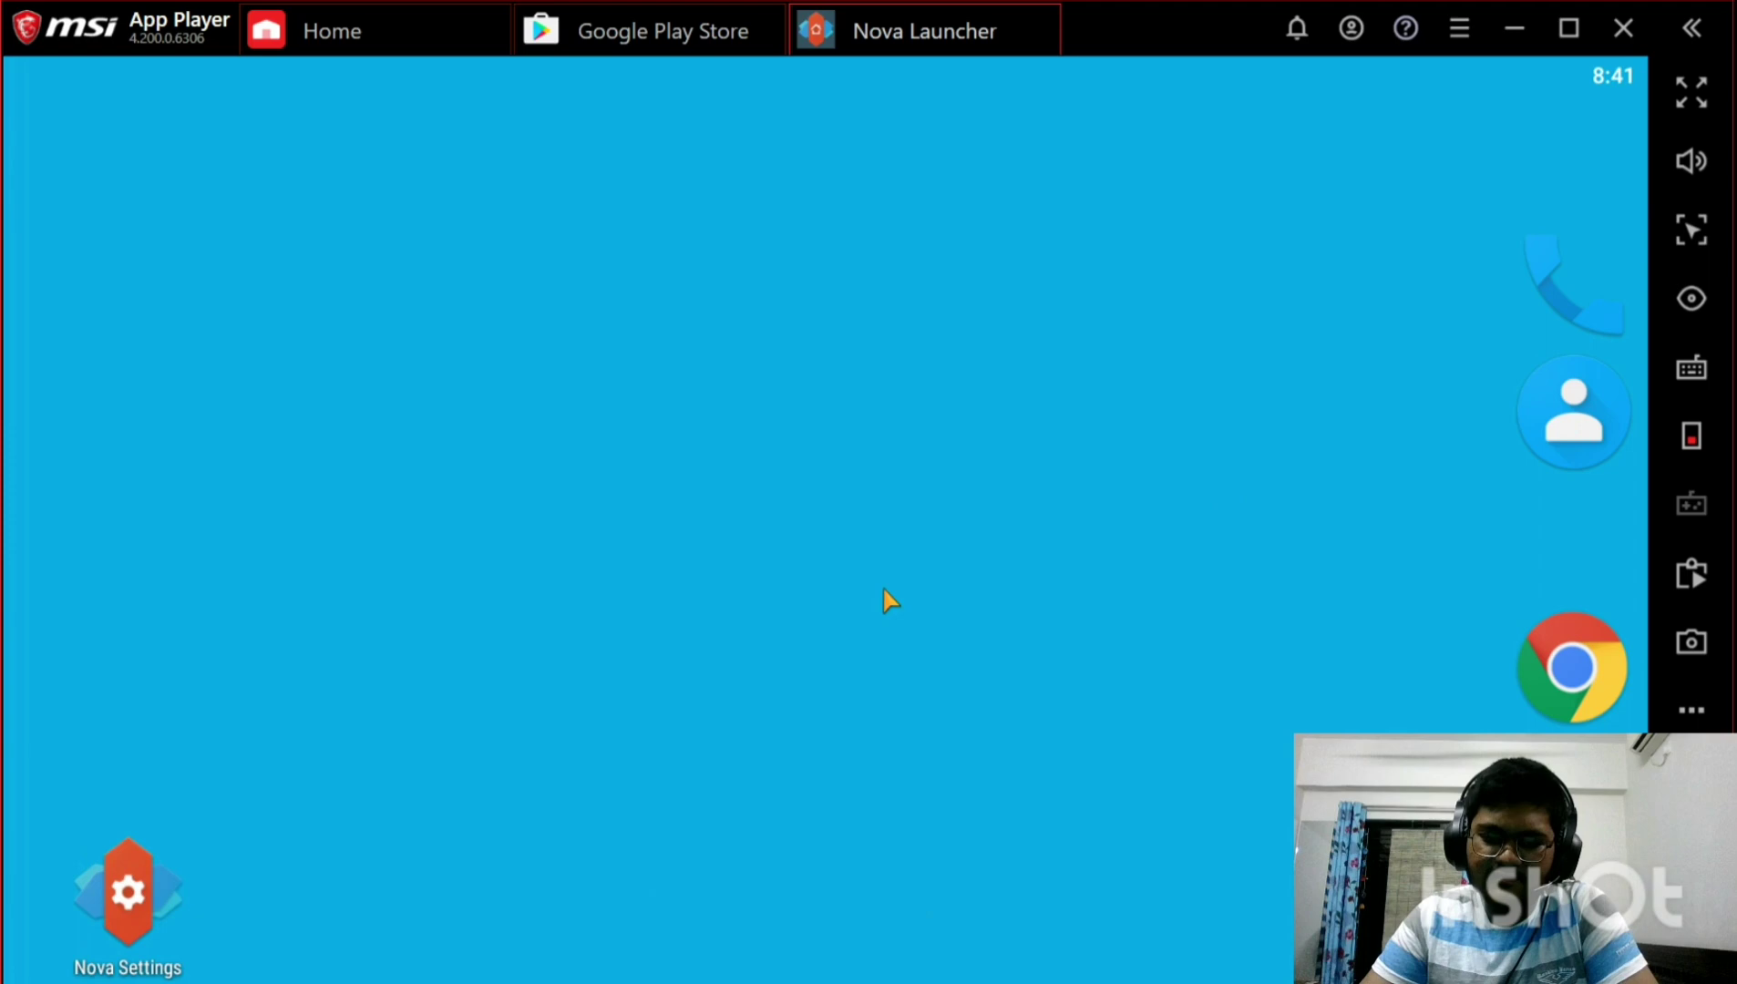
pyautogui.moveTo(160, 879); pyautogui.dragTo(160, 879)
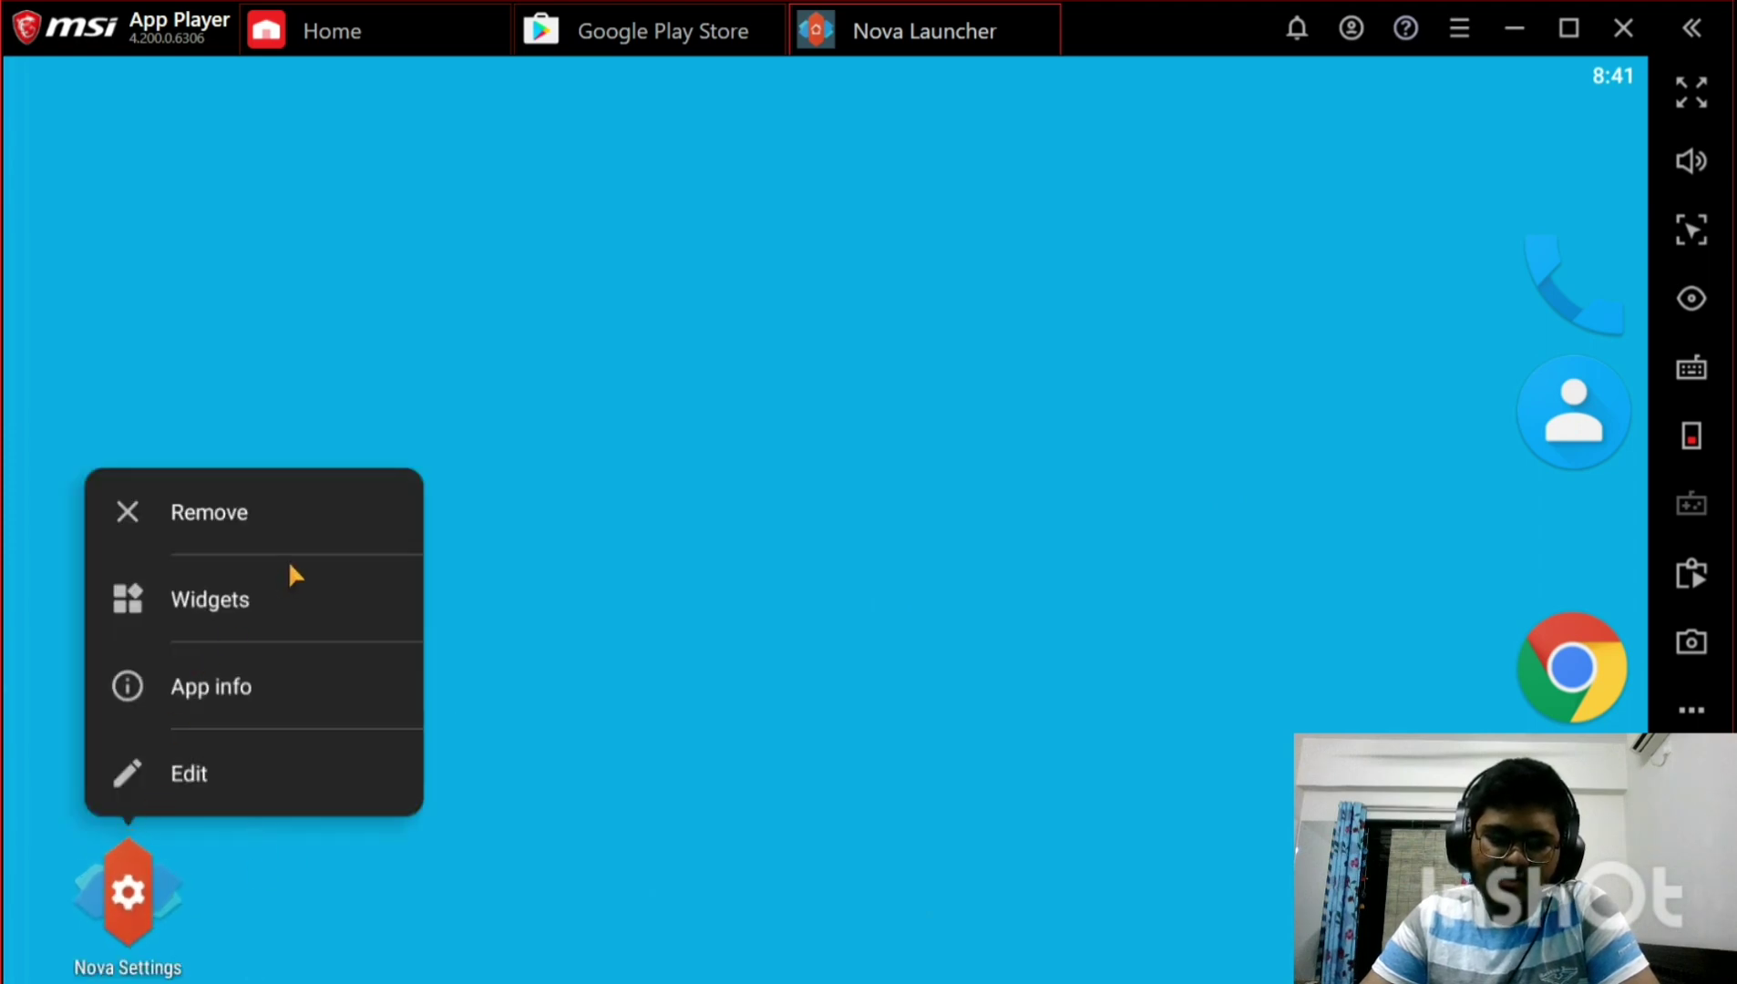
pyautogui.click(328, 511)
# Remove the Google icon, the search bar widget and the remaining folder.
pyautogui.moveTo(150, 888); pyautogui.dragTo(150, 888)
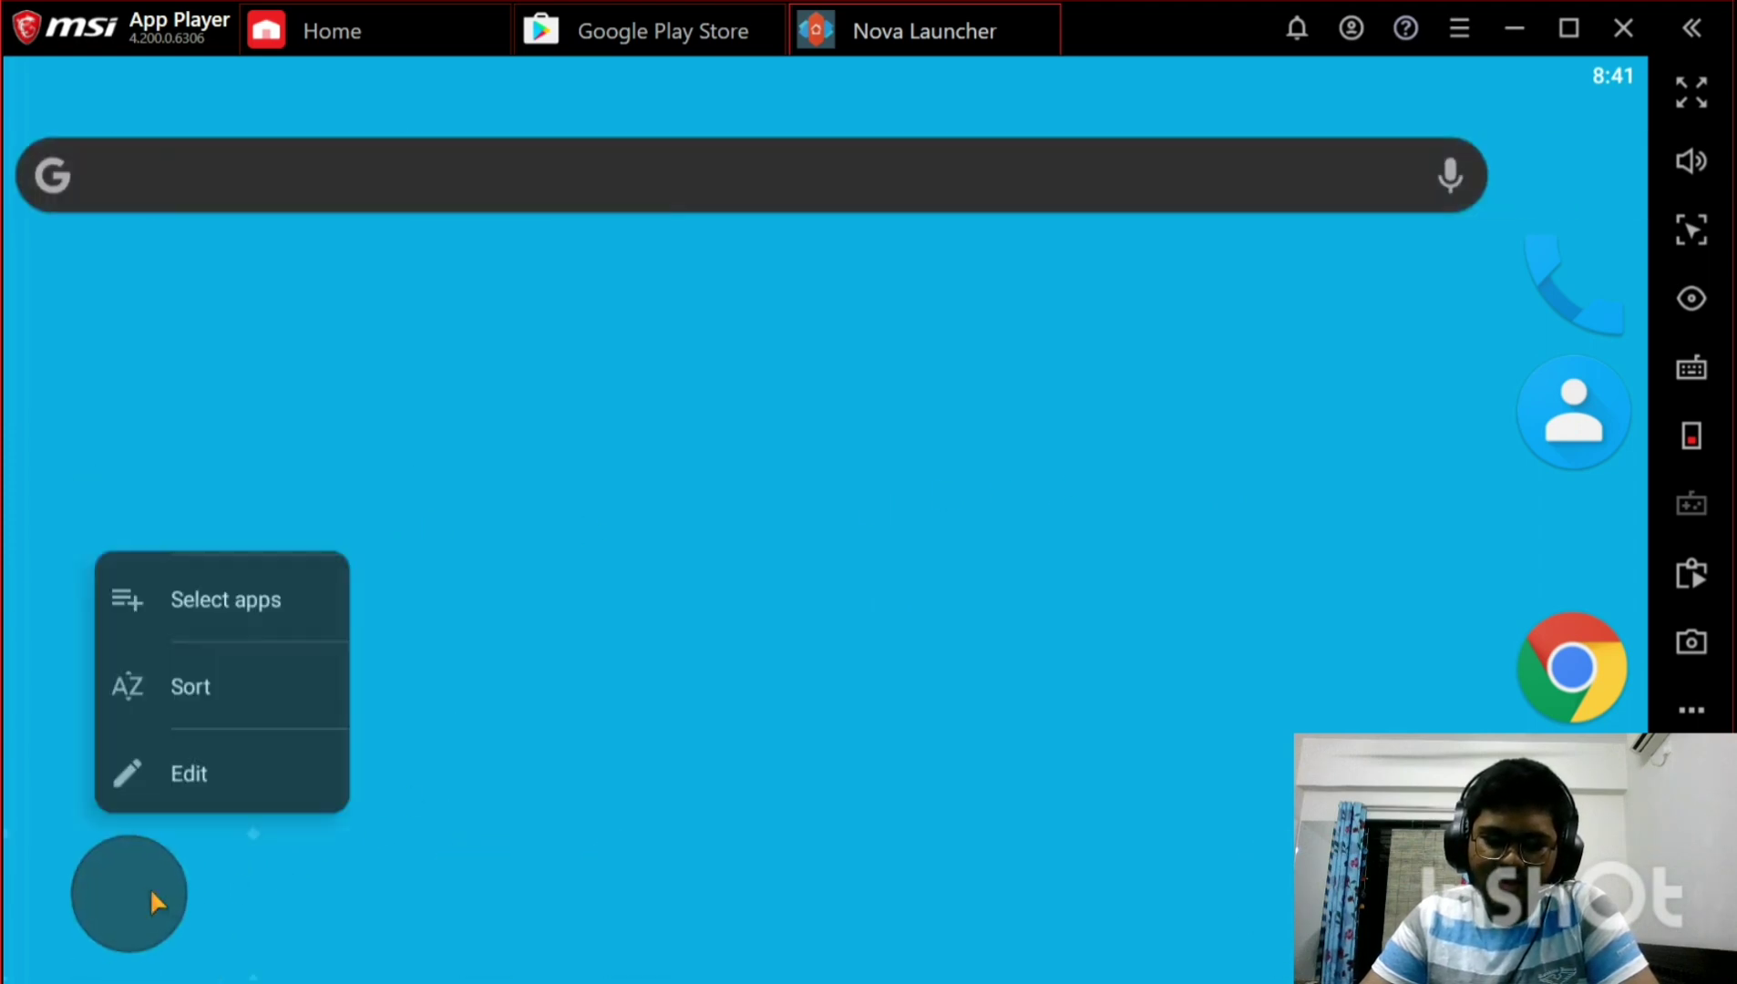
pyautogui.click(270, 526)
pyautogui.moveTo(485, 180); pyautogui.dragTo(485, 181)
pyautogui.click(935, 412)
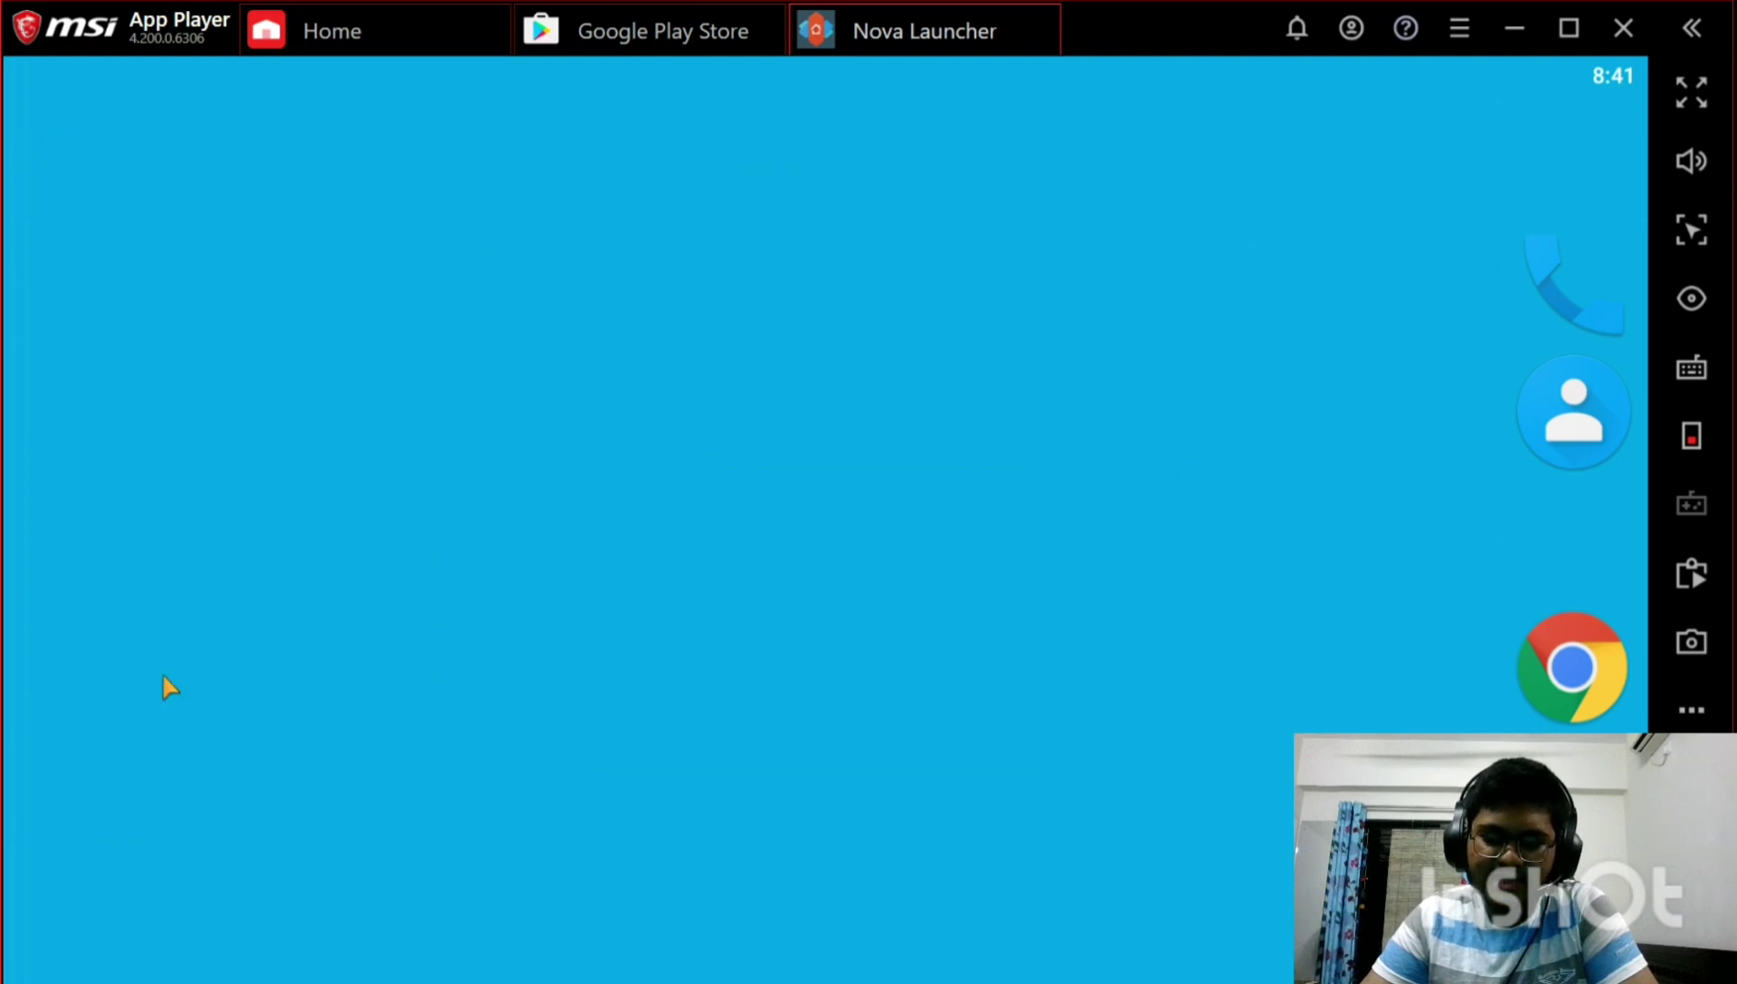
pyautogui.moveTo(1229, 549); pyautogui.dragTo(1229, 548)
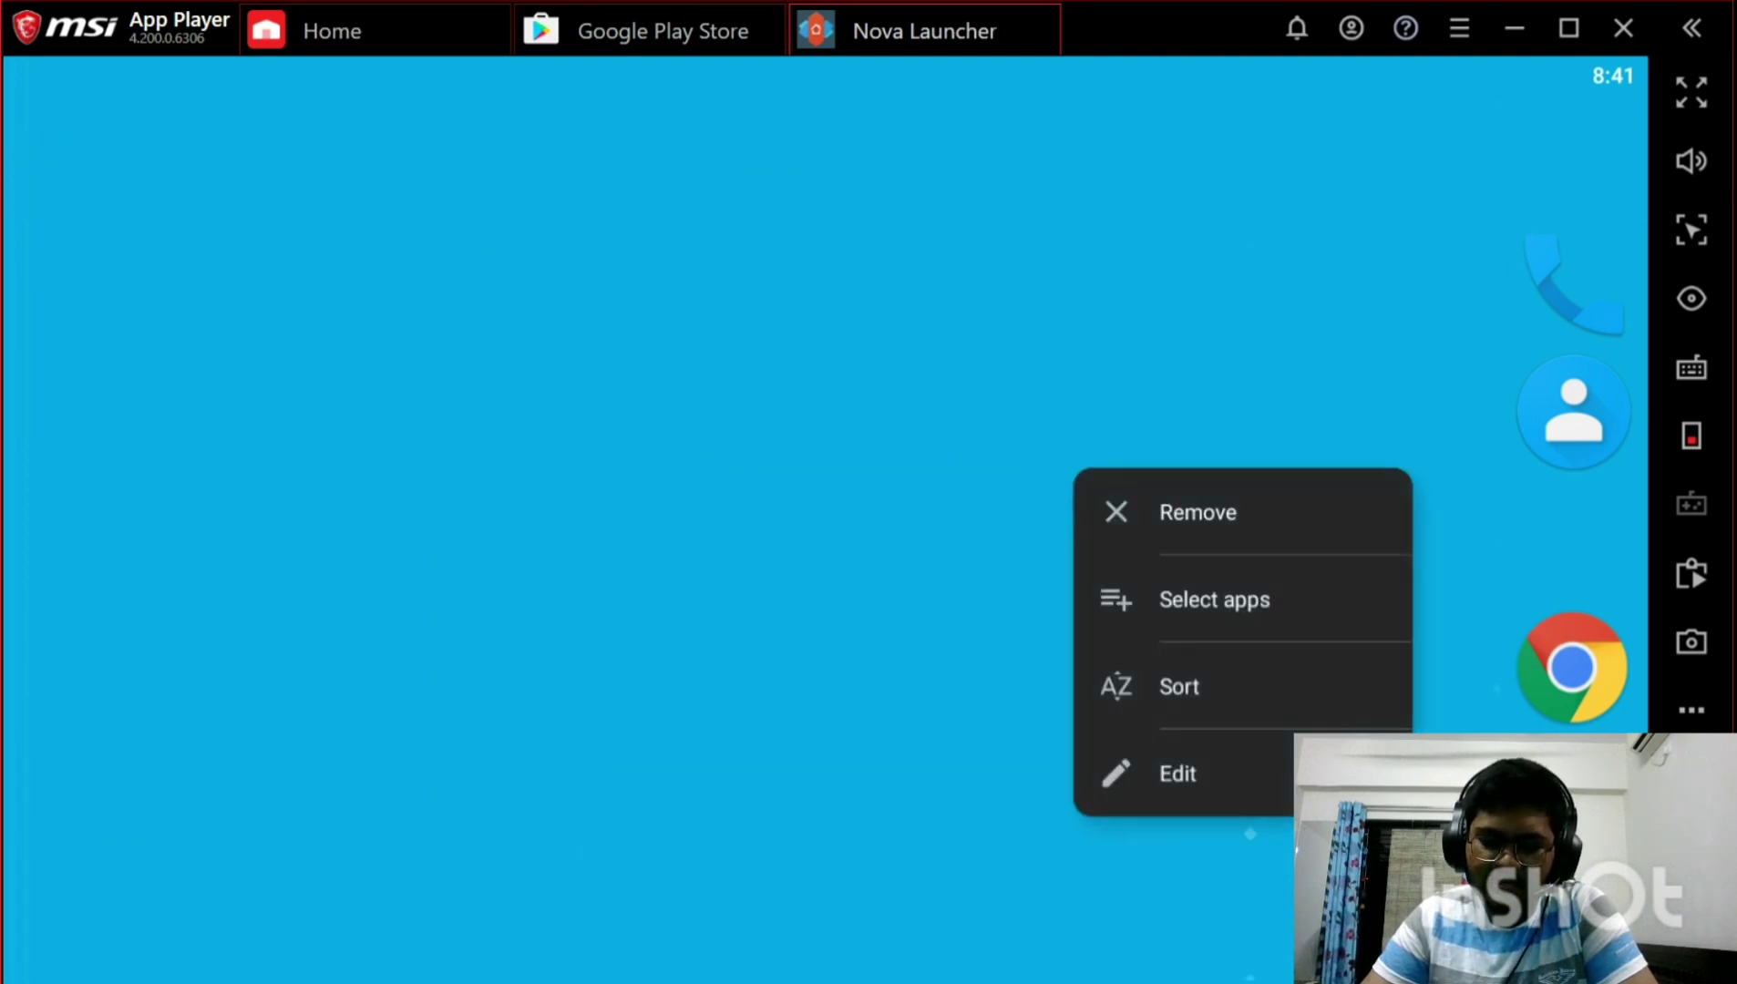
pyautogui.click(1226, 538)
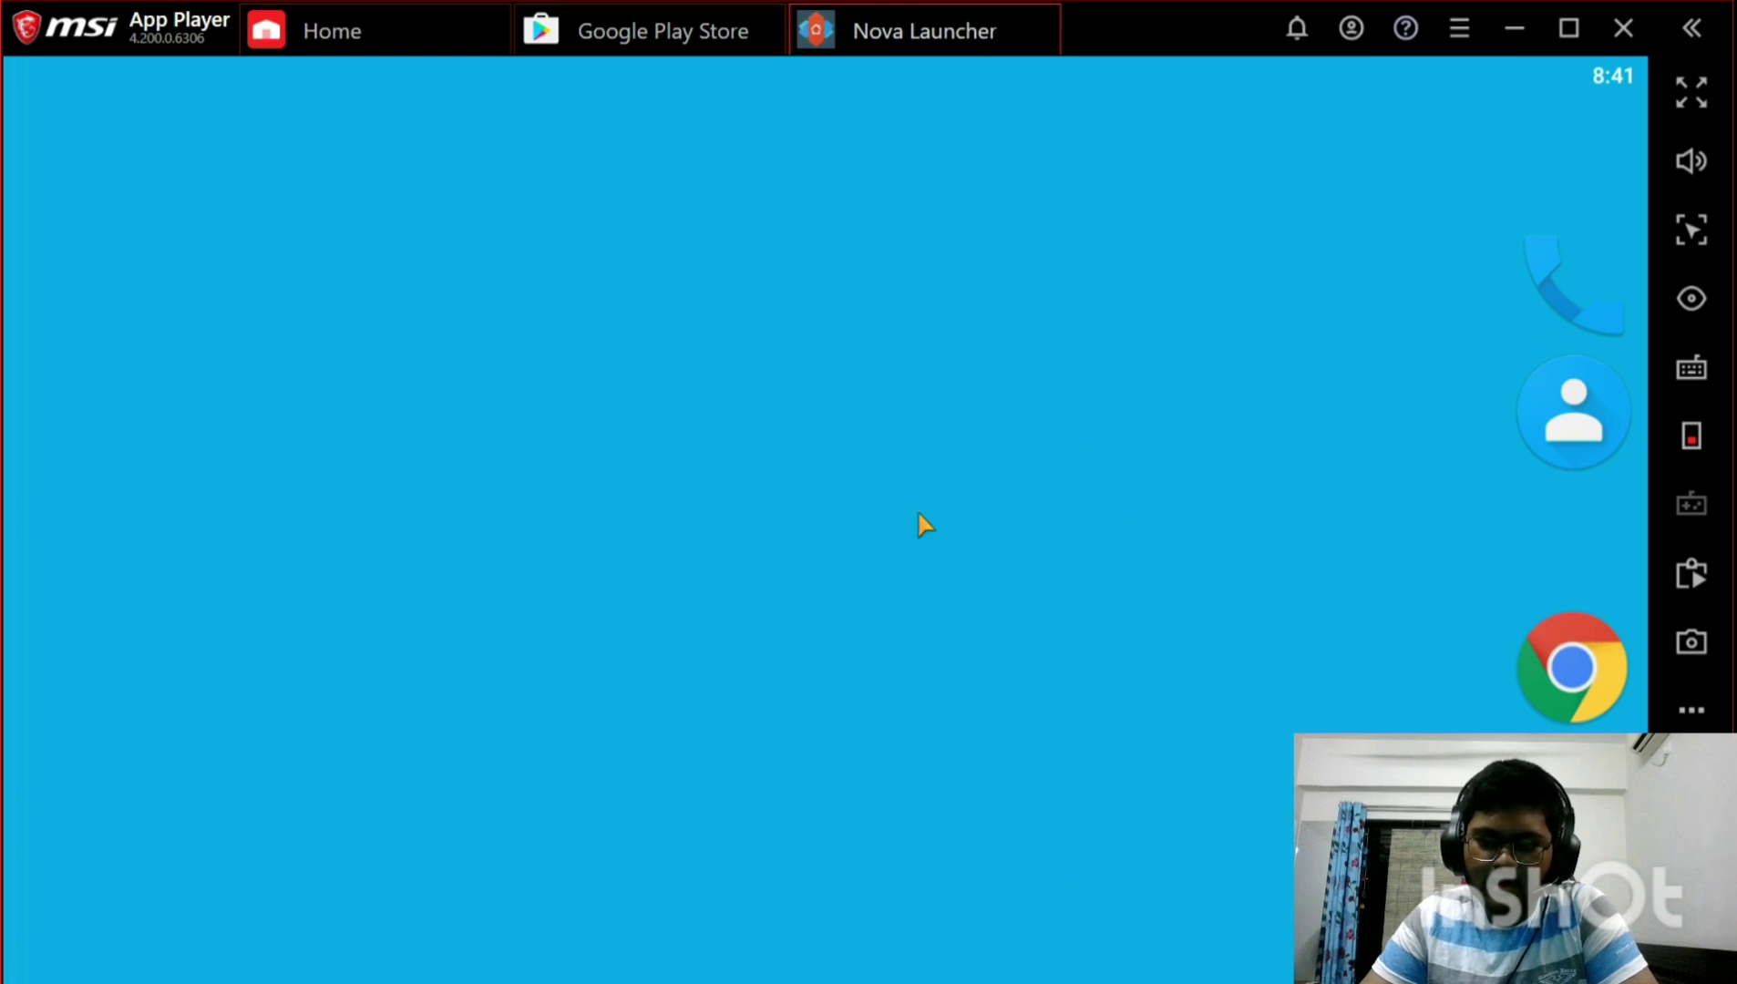
# Set Nova's Look & feel screen orientation to Force Portrait.
pyautogui.moveTo(669, 521); pyautogui.dragTo(669, 521)
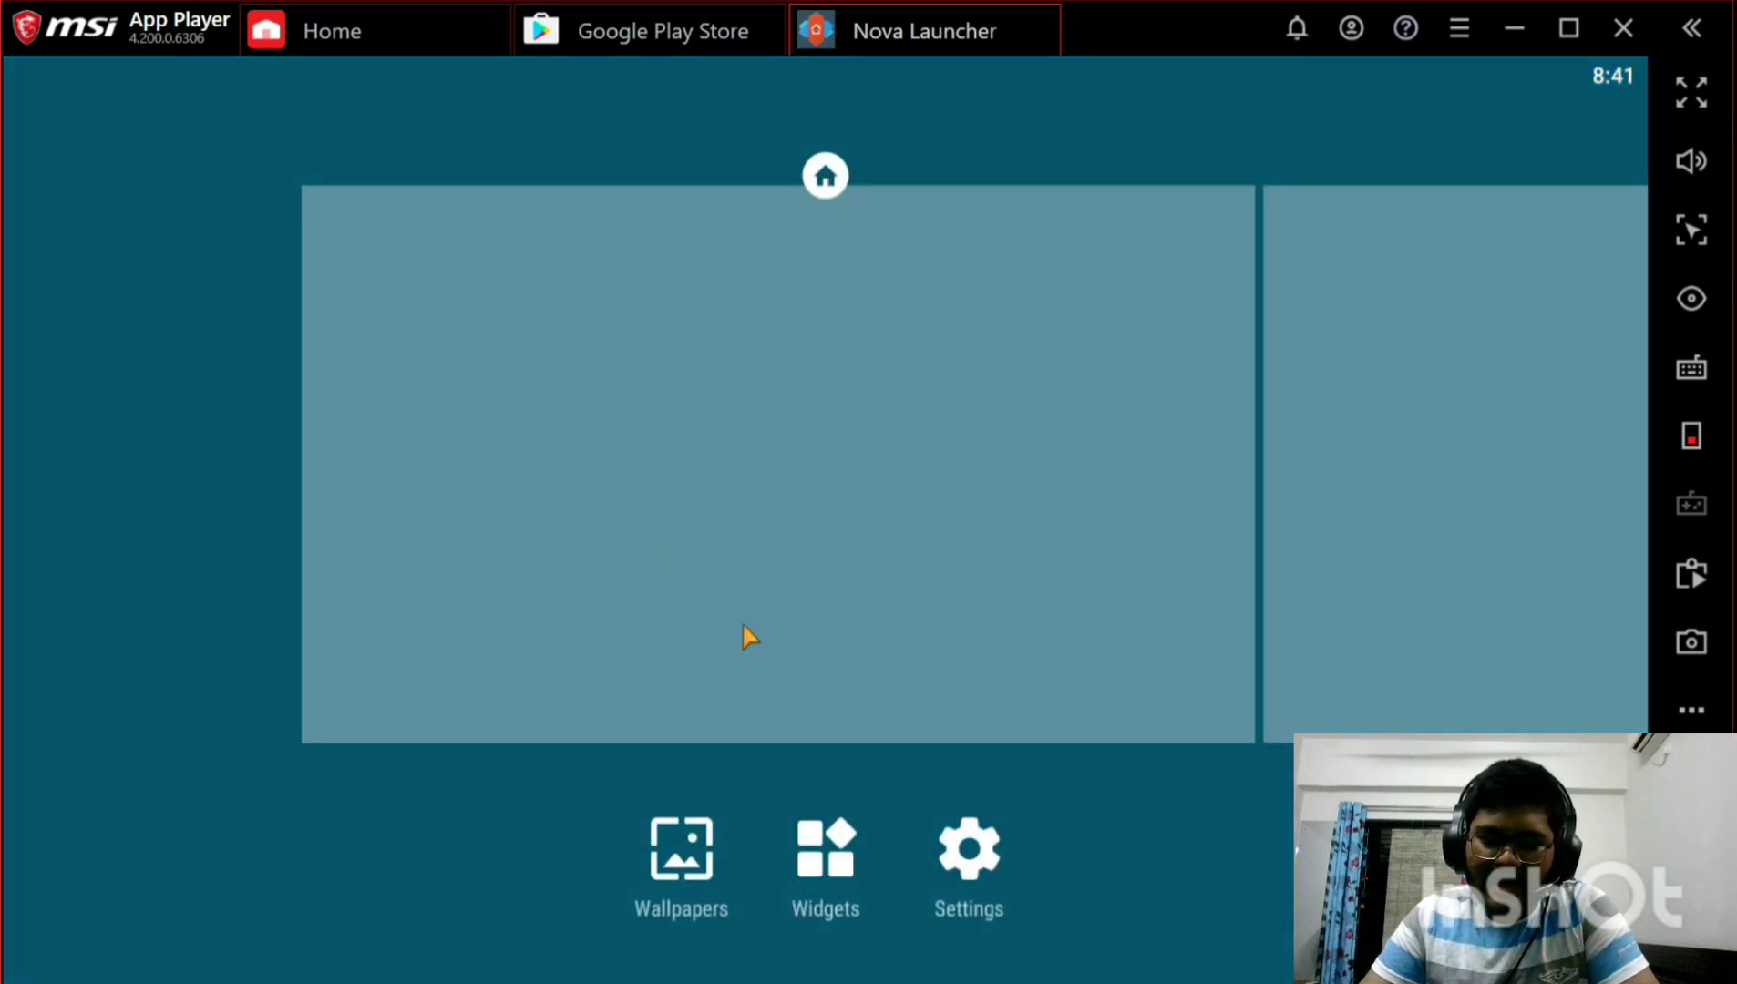
pyautogui.click(944, 855)
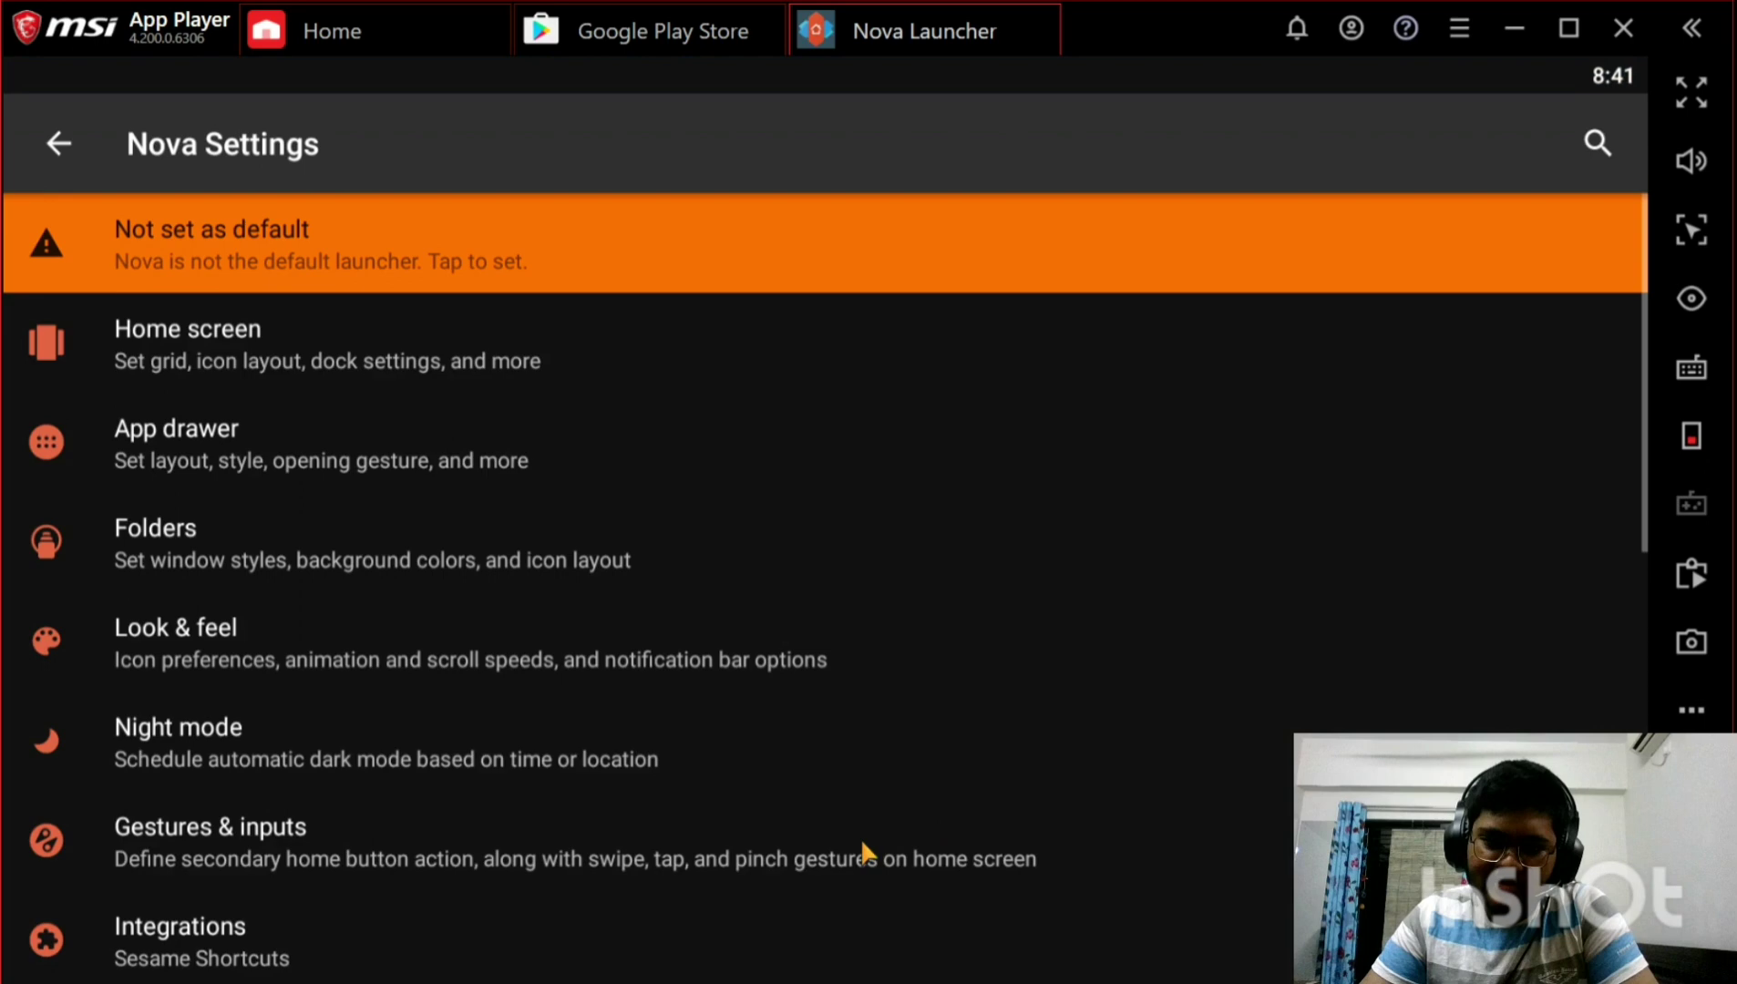
pyautogui.scroll(-3, 820, 829)
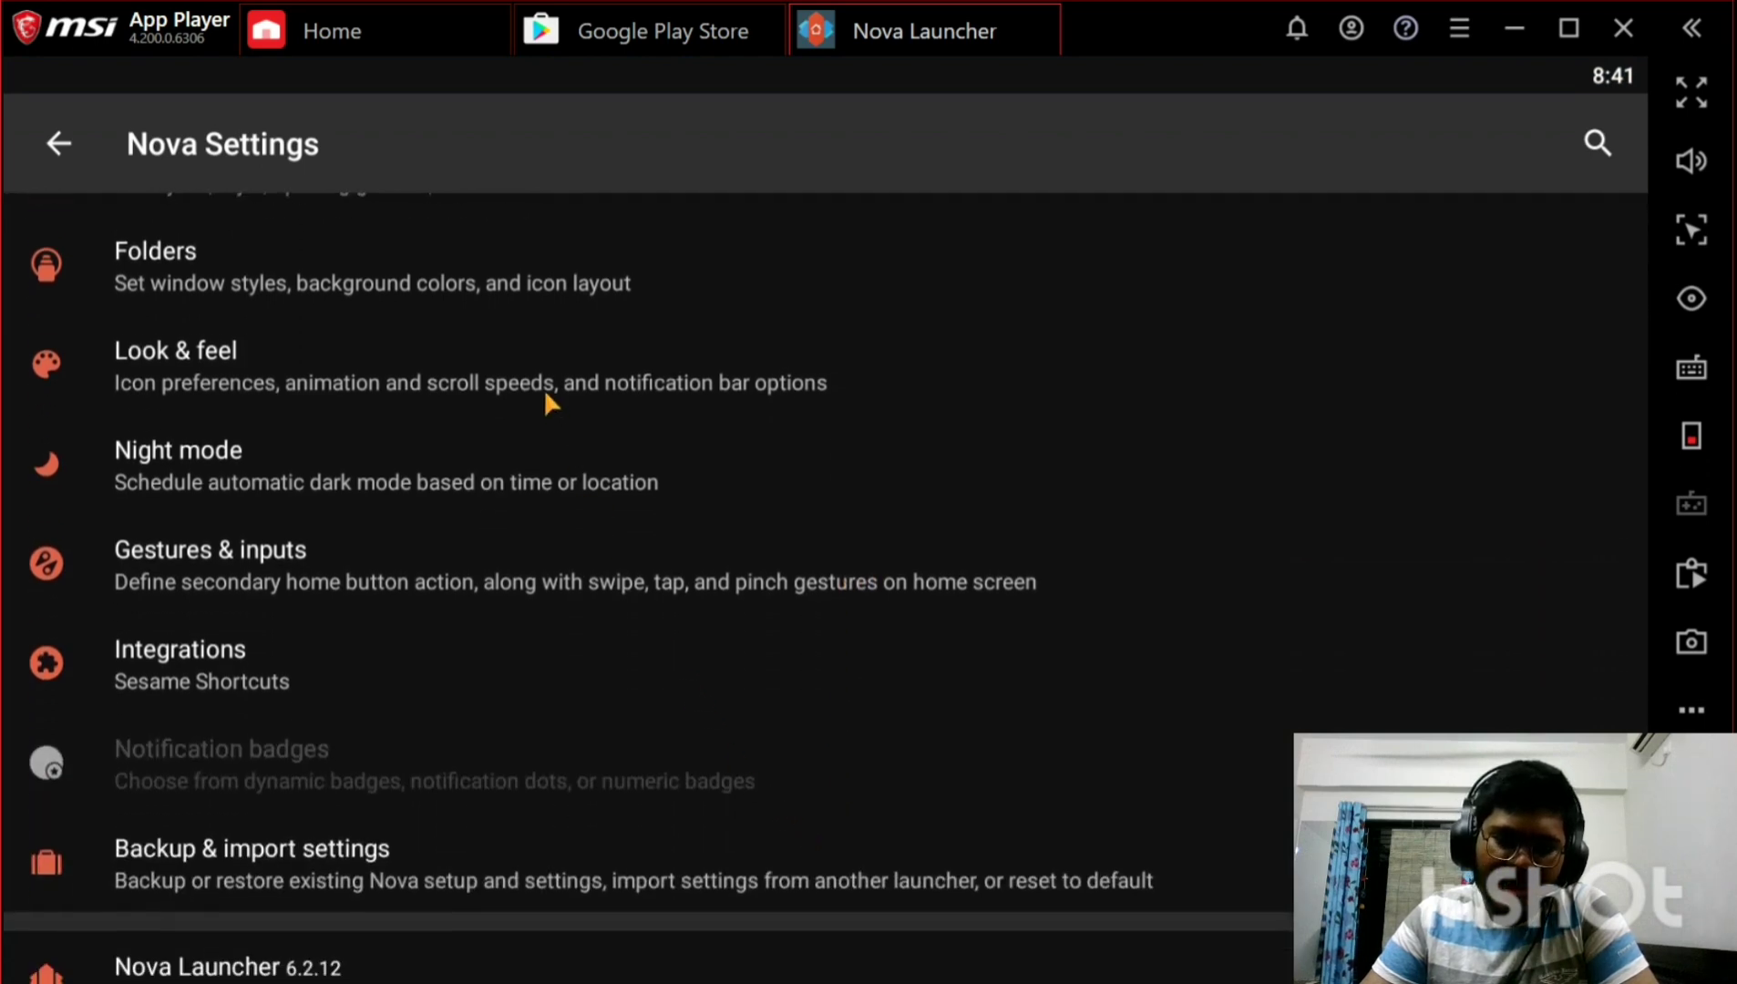
pyautogui.click(544, 390)
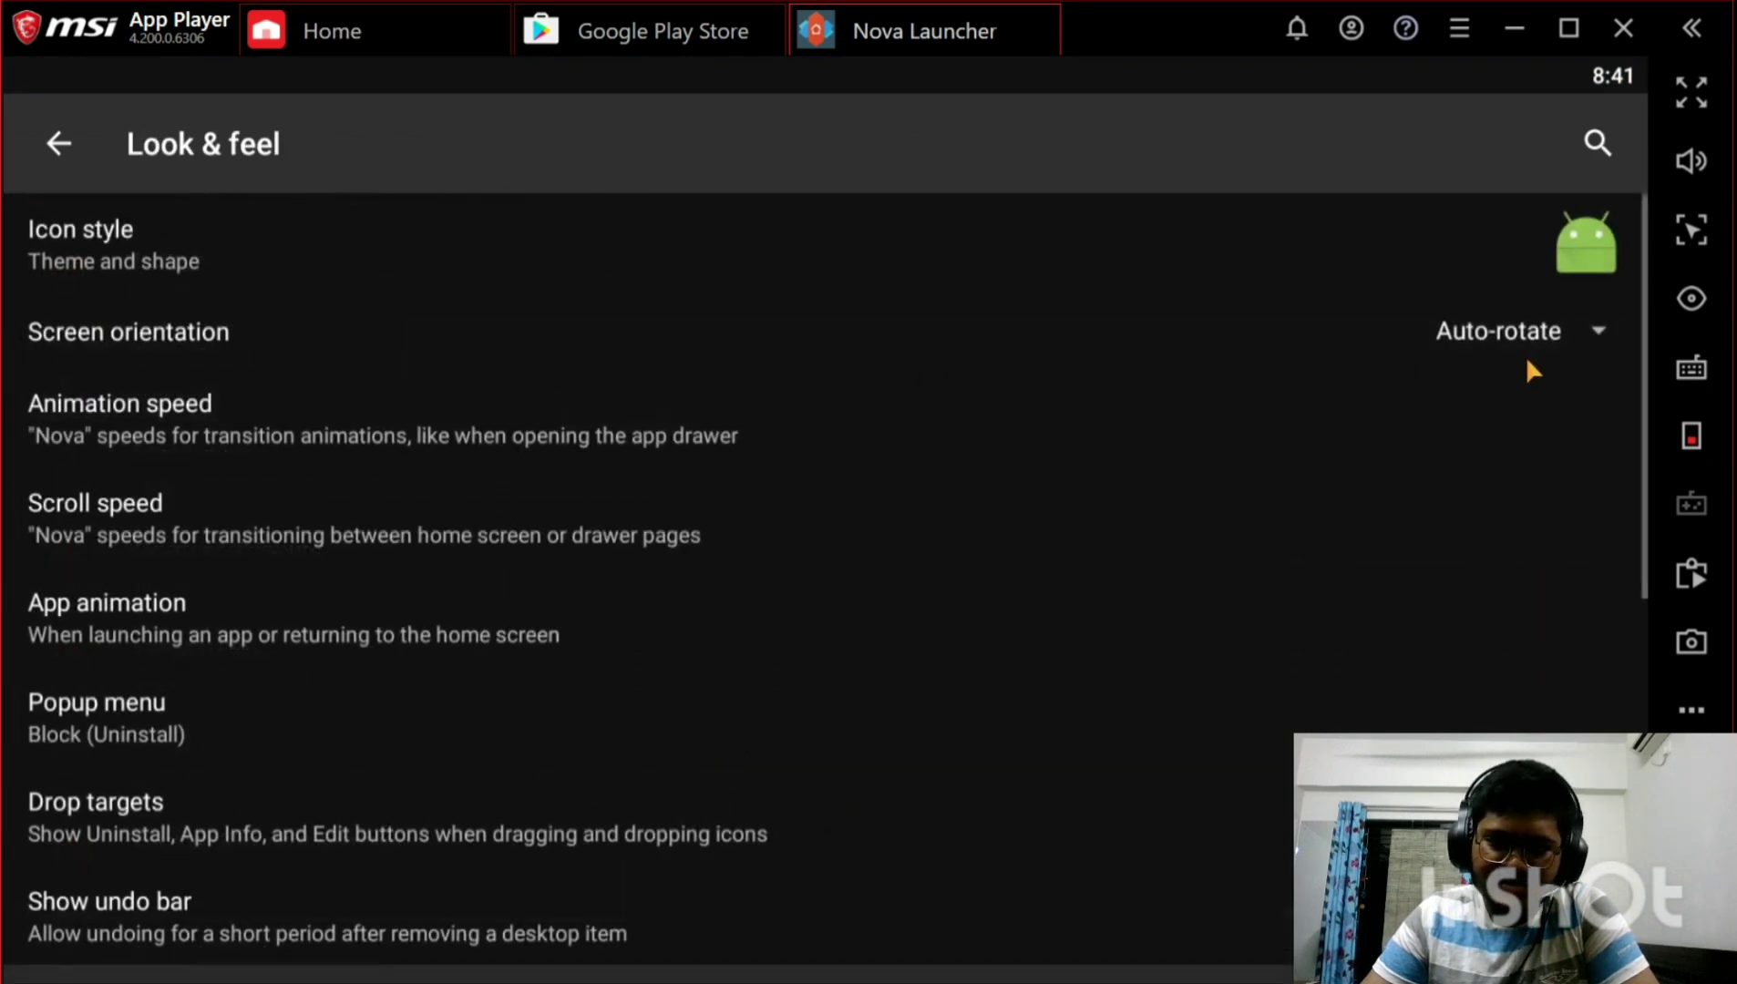
pyautogui.click(1525, 348)
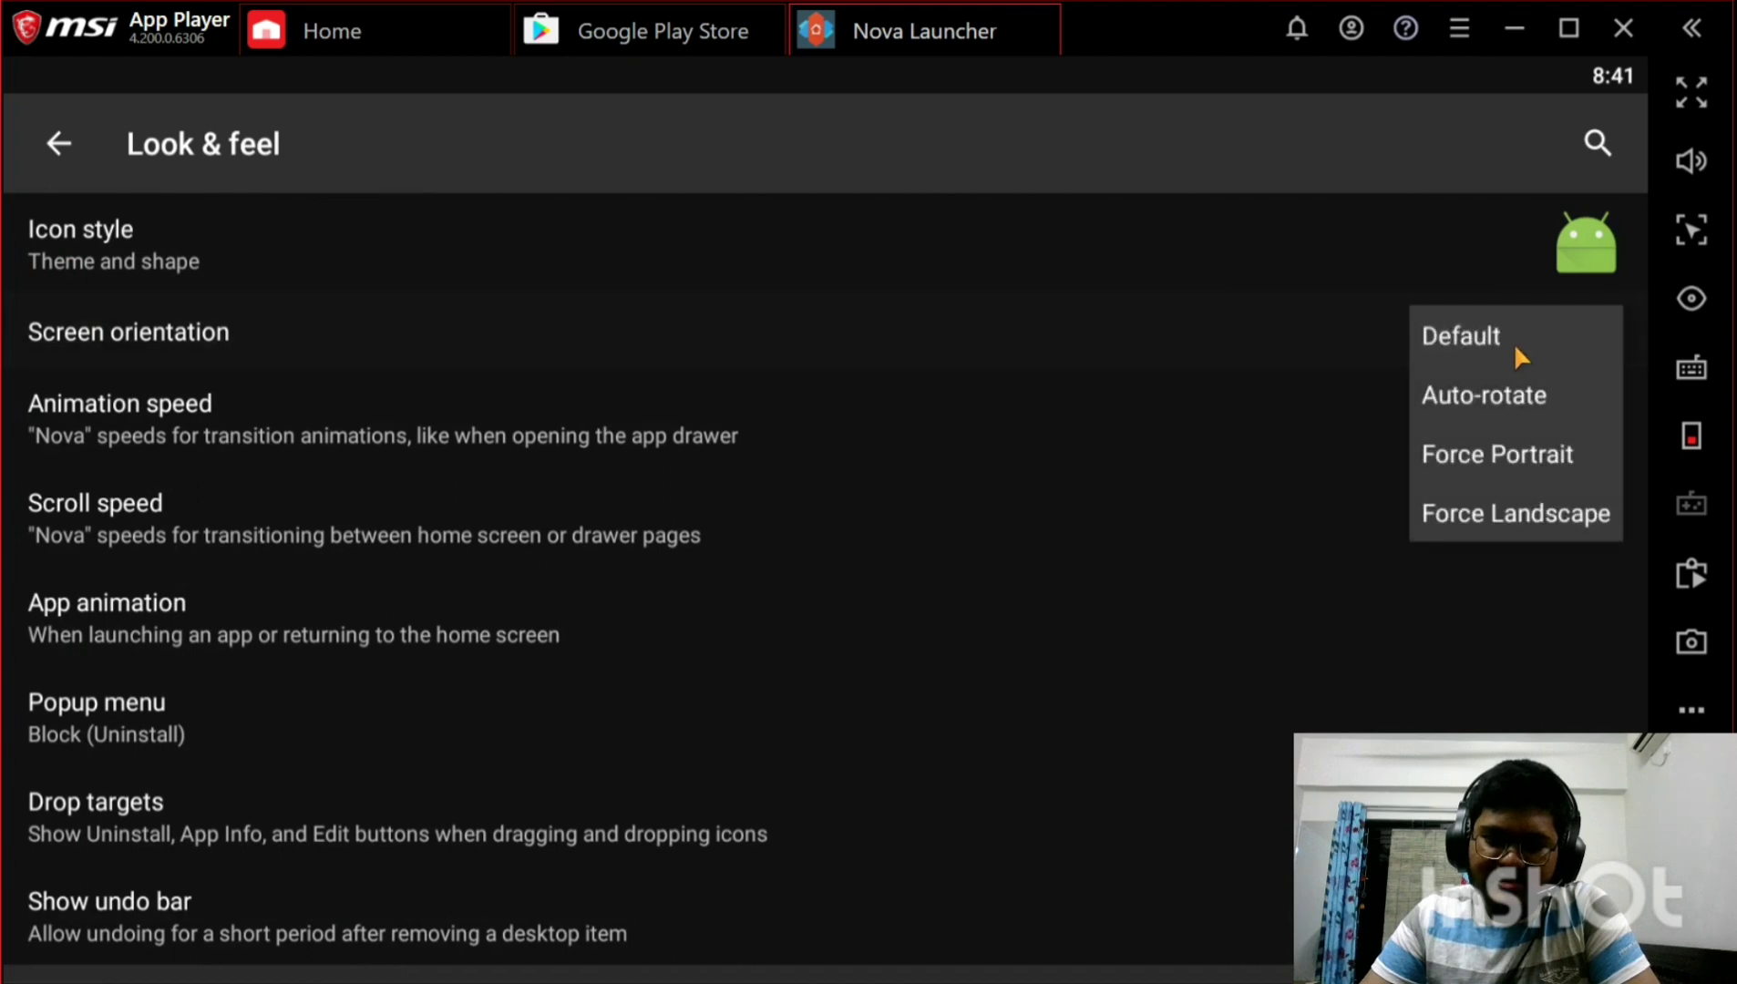
pyautogui.click(1459, 452)
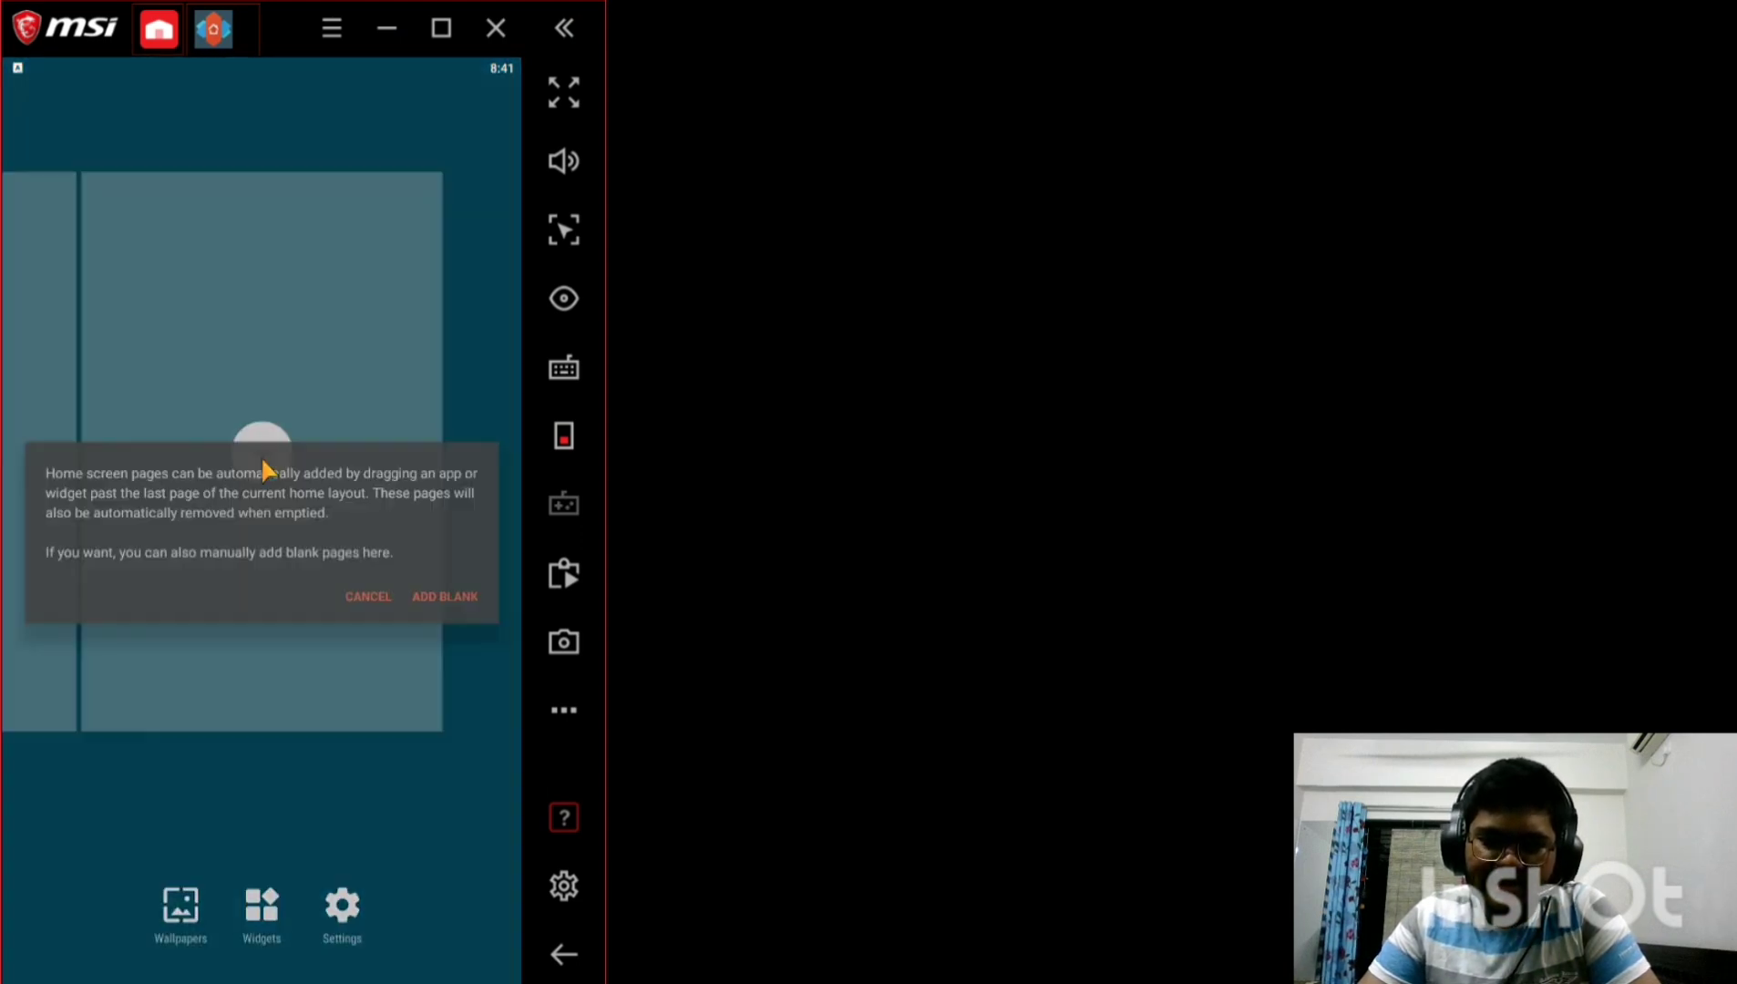
# Dismiss the add-blank-page prompt and scroll the widget list down toward KWGT.
pyautogui.click(452, 596)
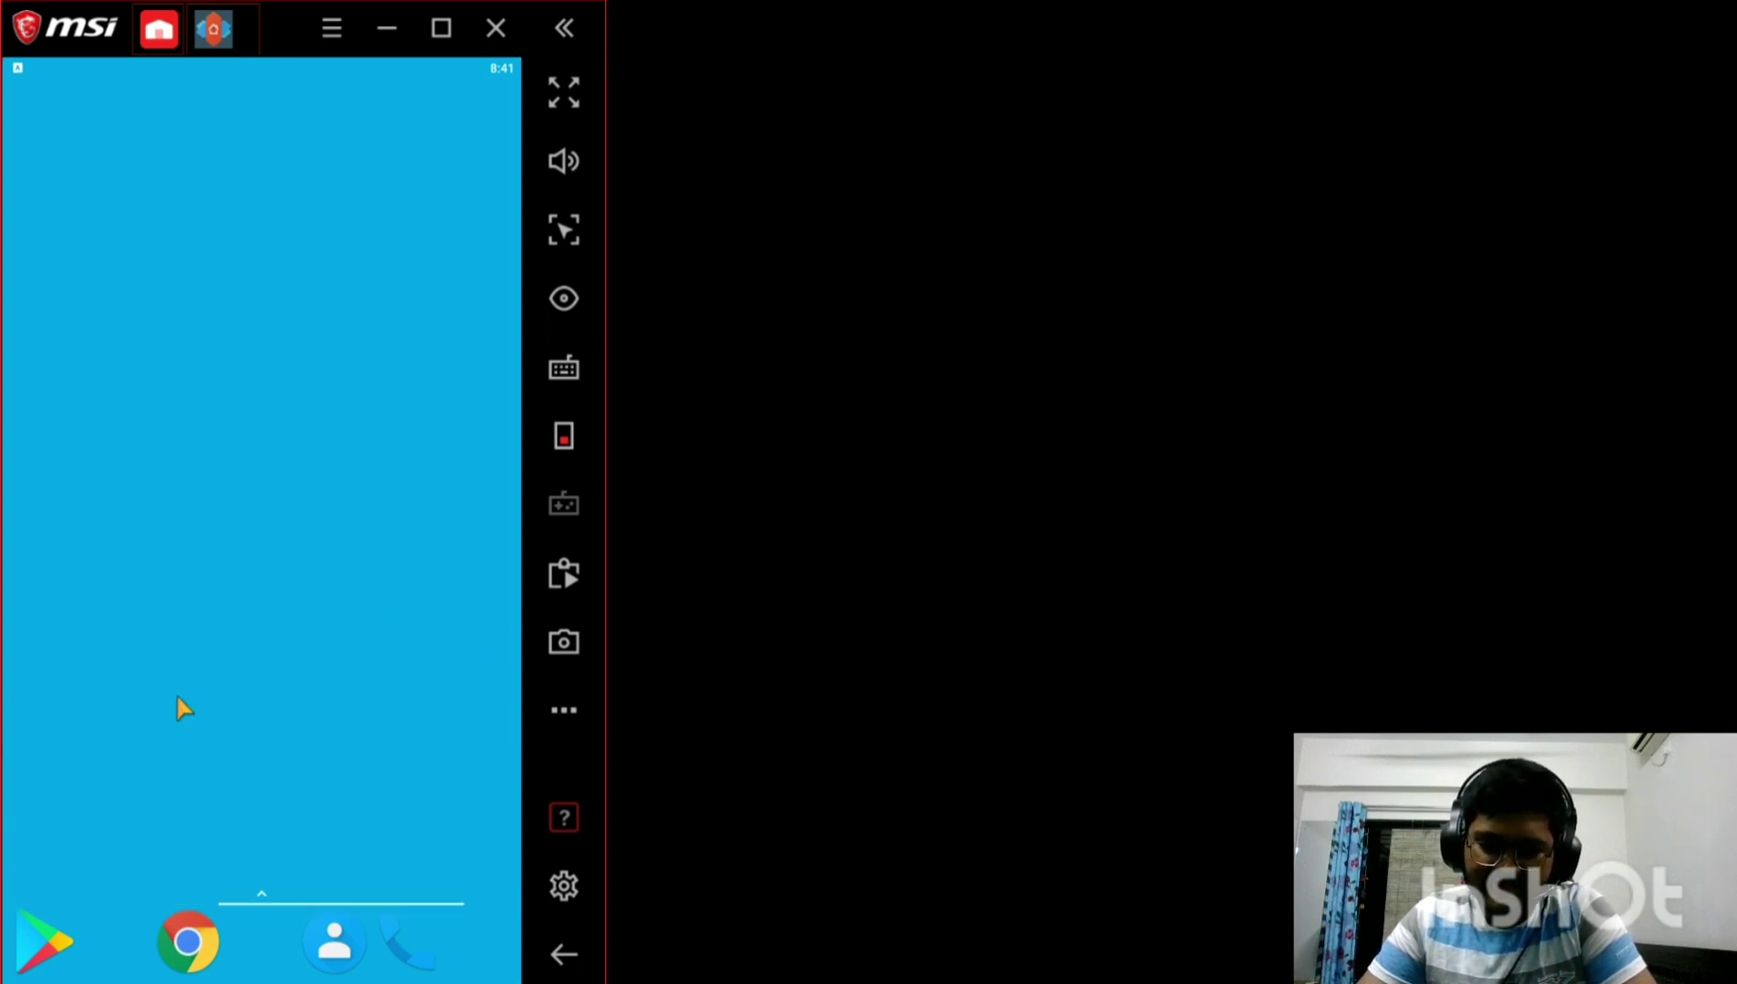
pyautogui.click(194, 527)
pyautogui.click(245, 941)
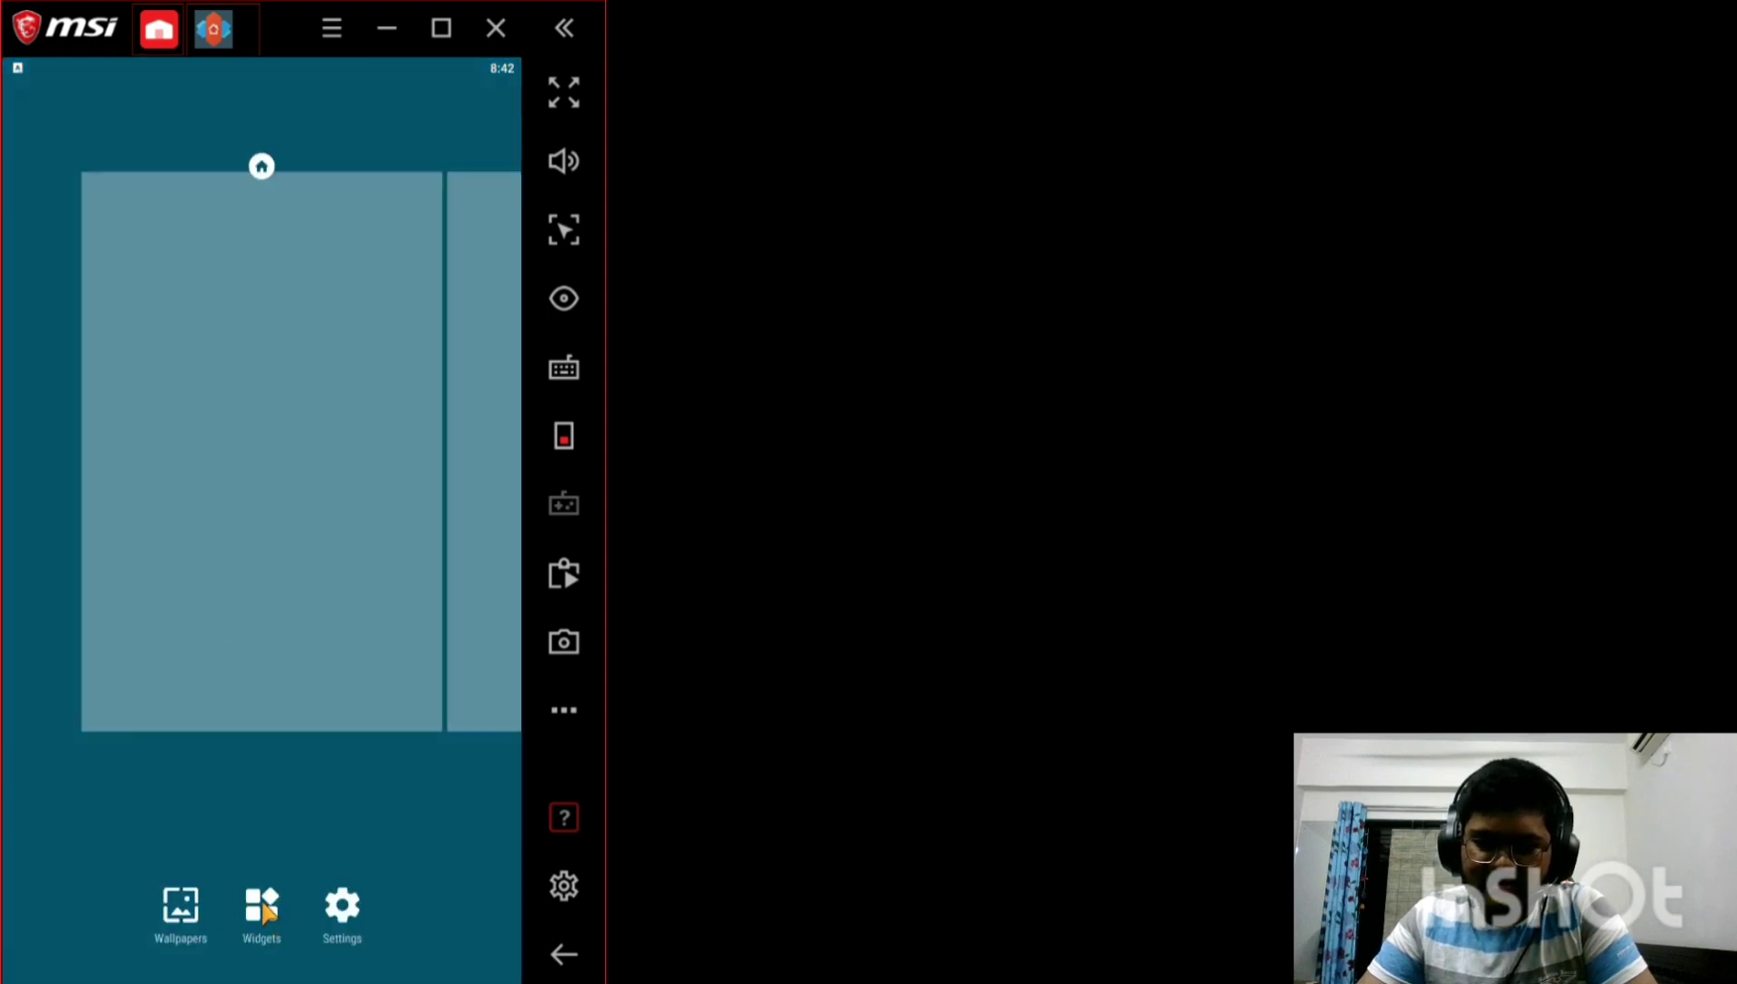
pyautogui.scroll(-10, 309, 748)
pyautogui.scroll(-7, 308, 743)
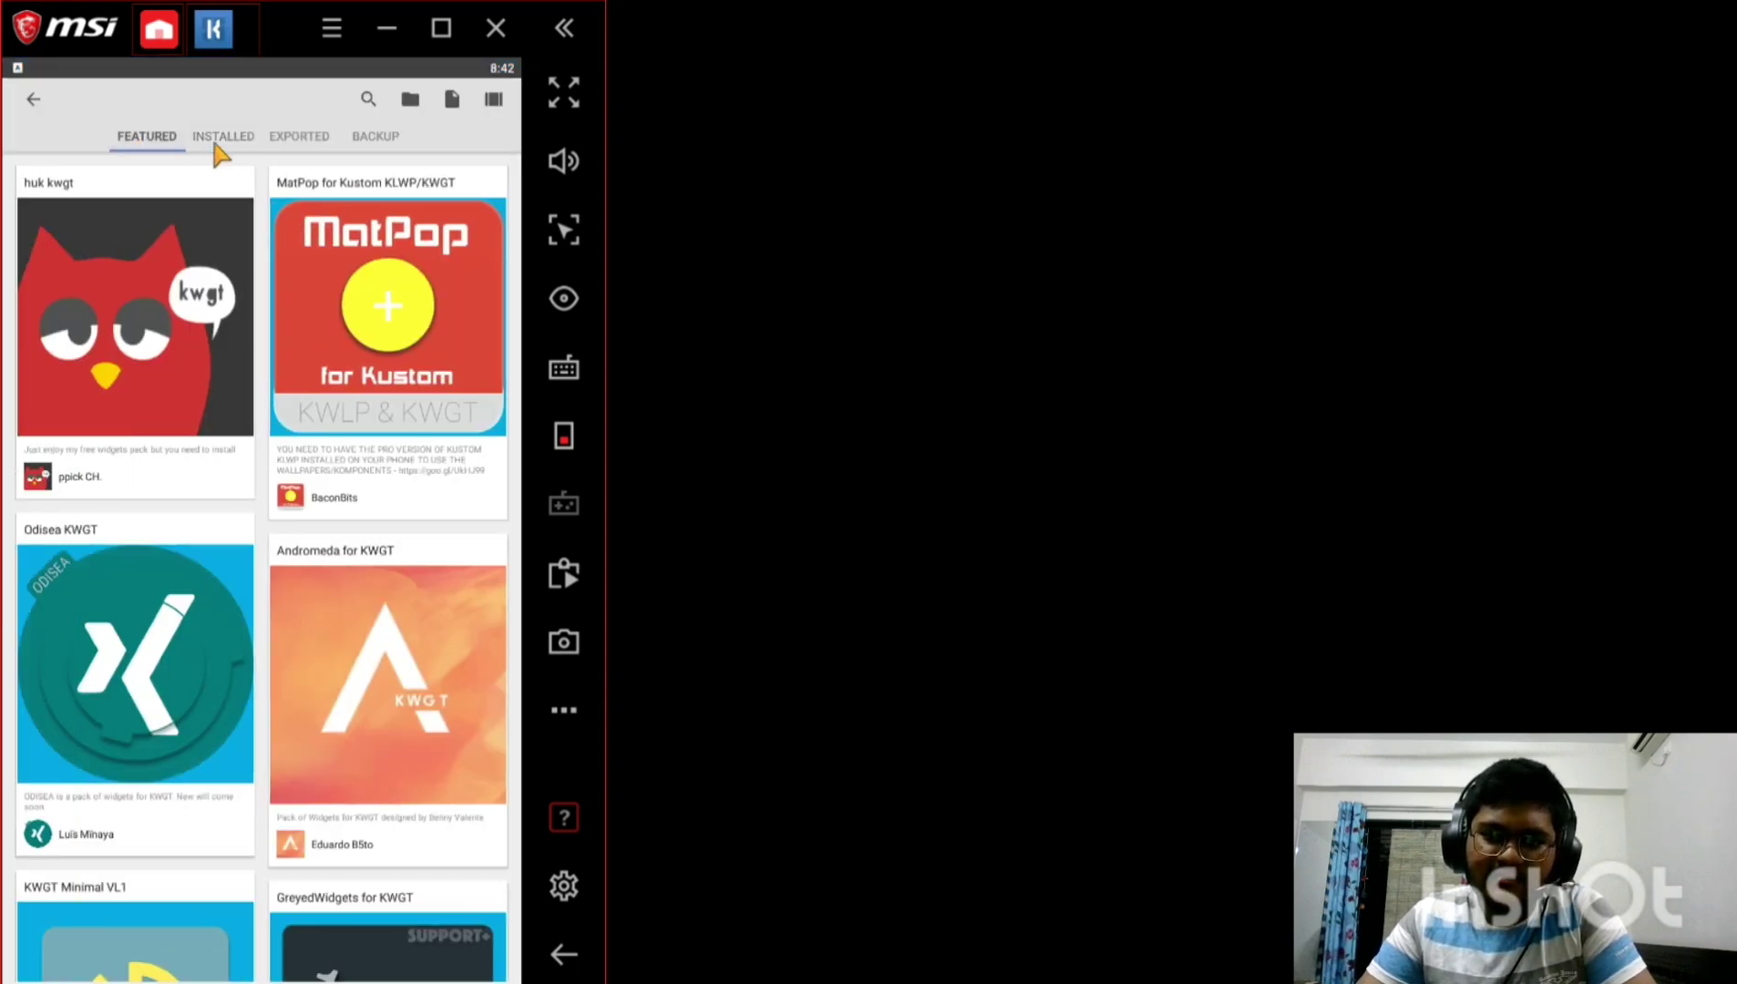
pyautogui.click(214, 138)
pyautogui.click(147, 141)
pyautogui.click(221, 141)
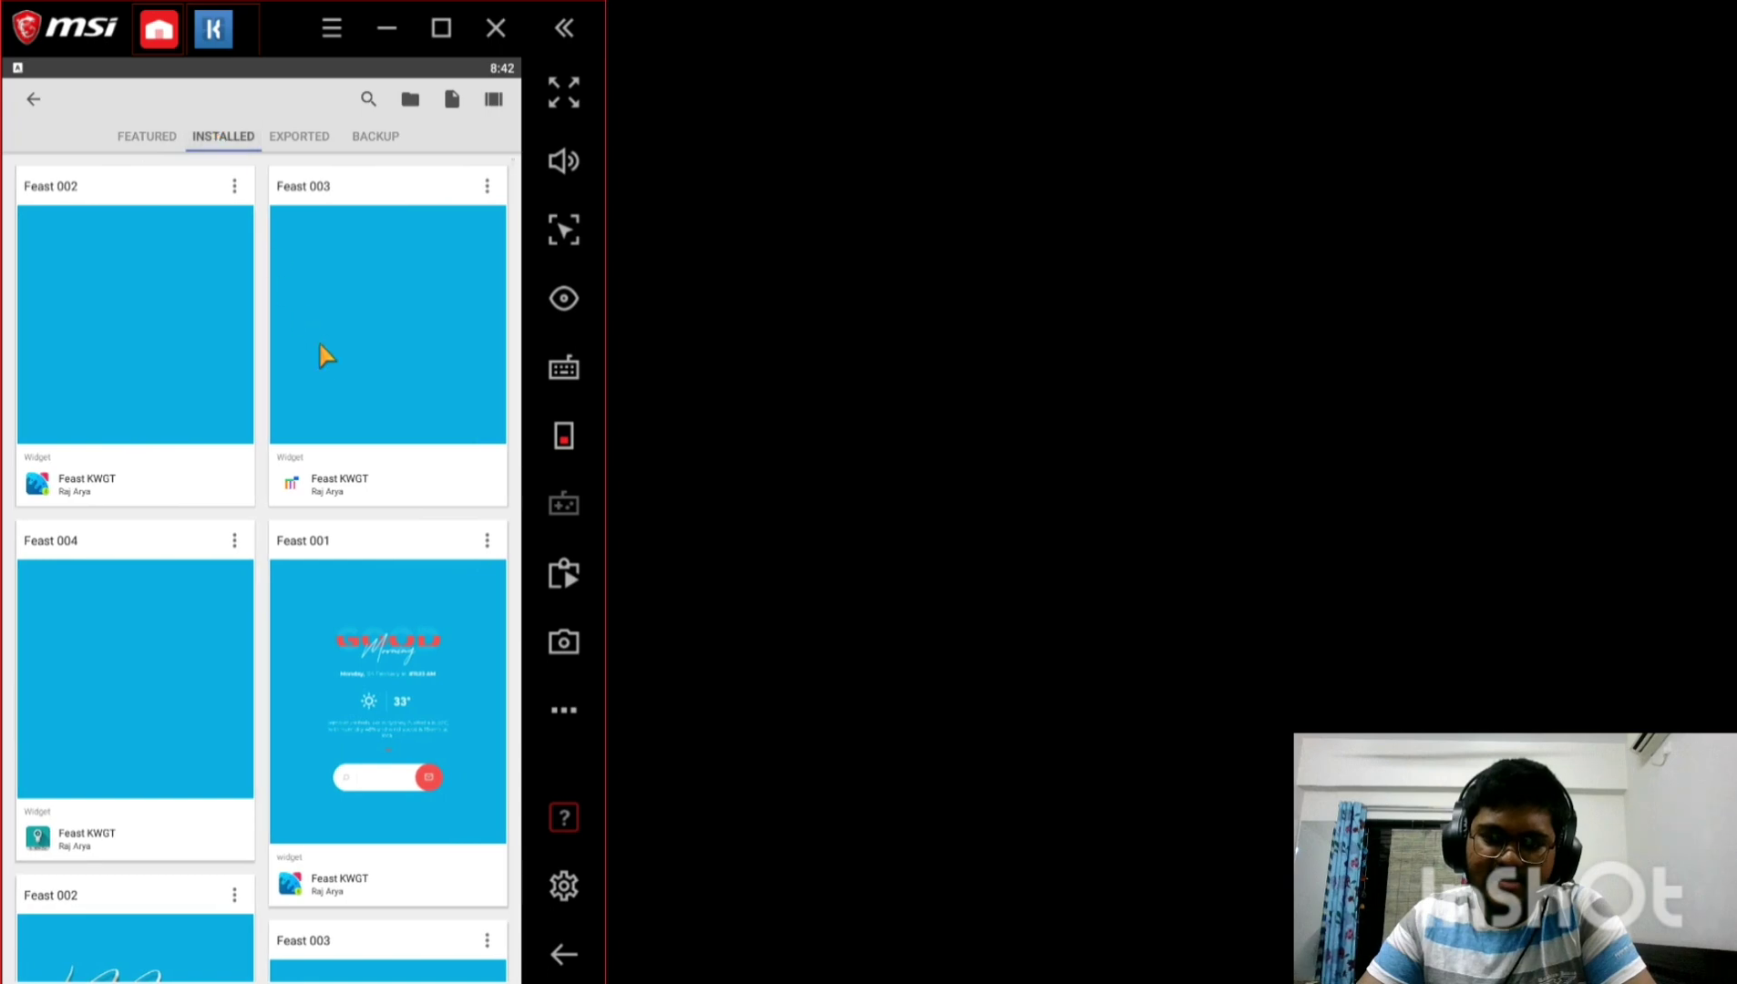
pyautogui.scroll(-10, 330, 370)
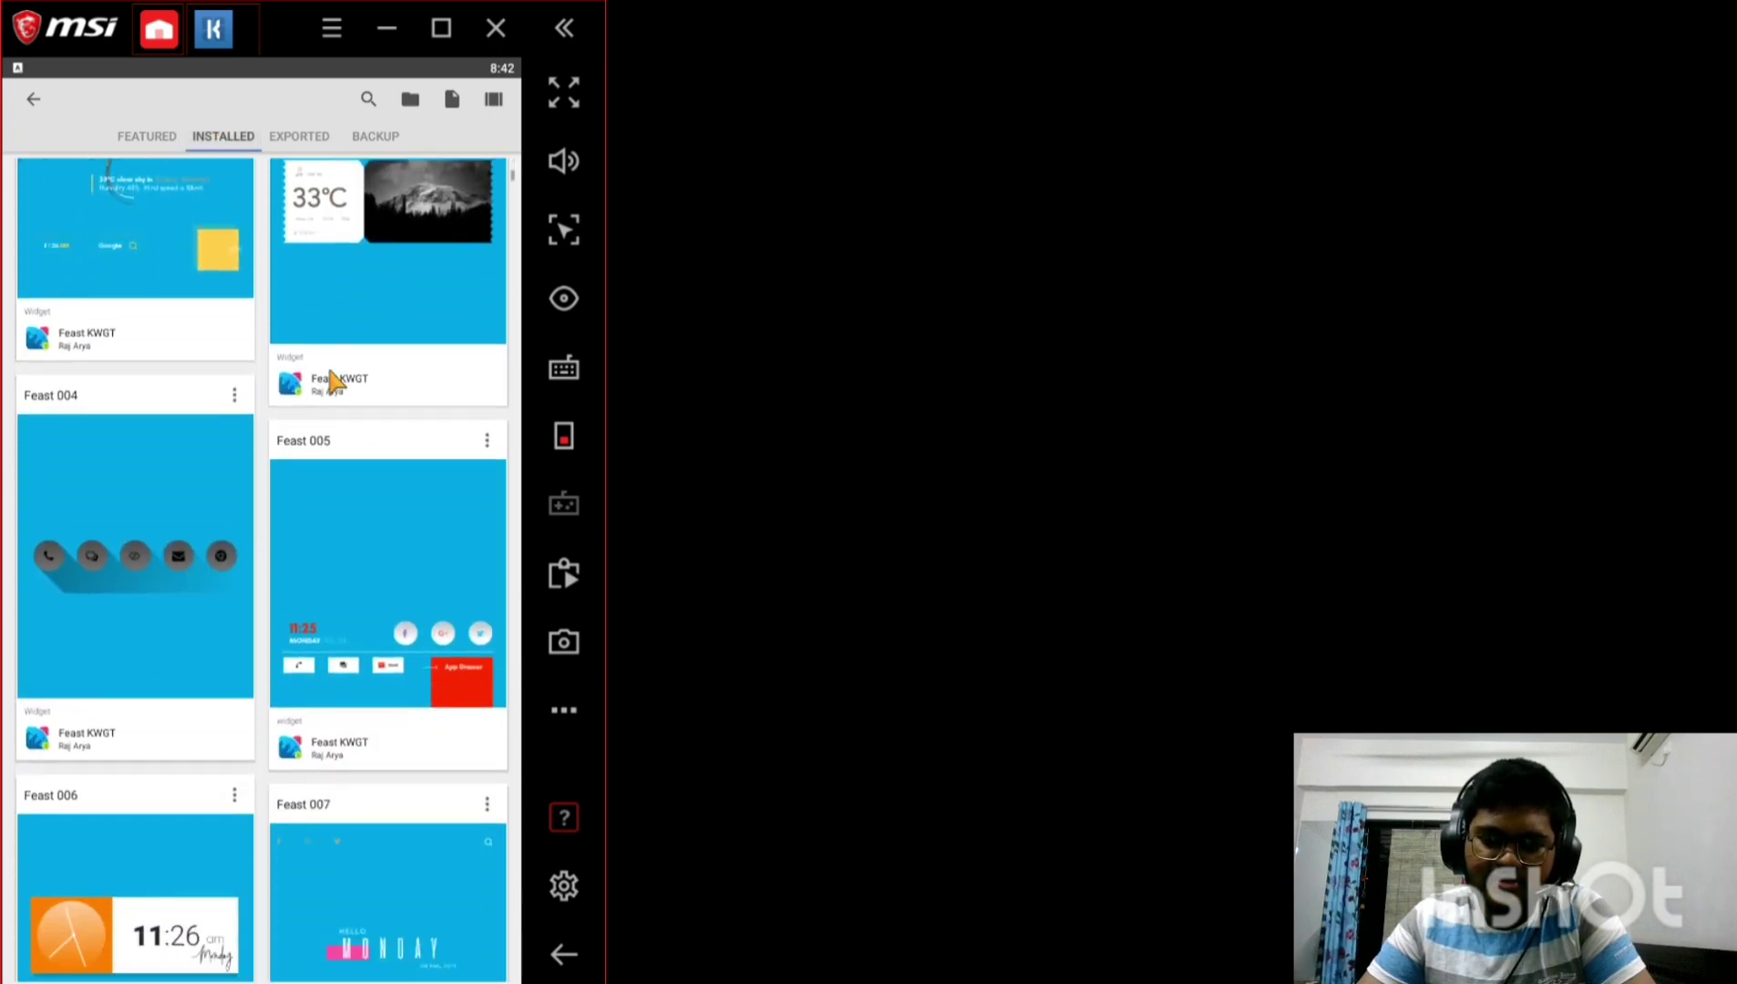
pyautogui.scroll(-12, 330, 374)
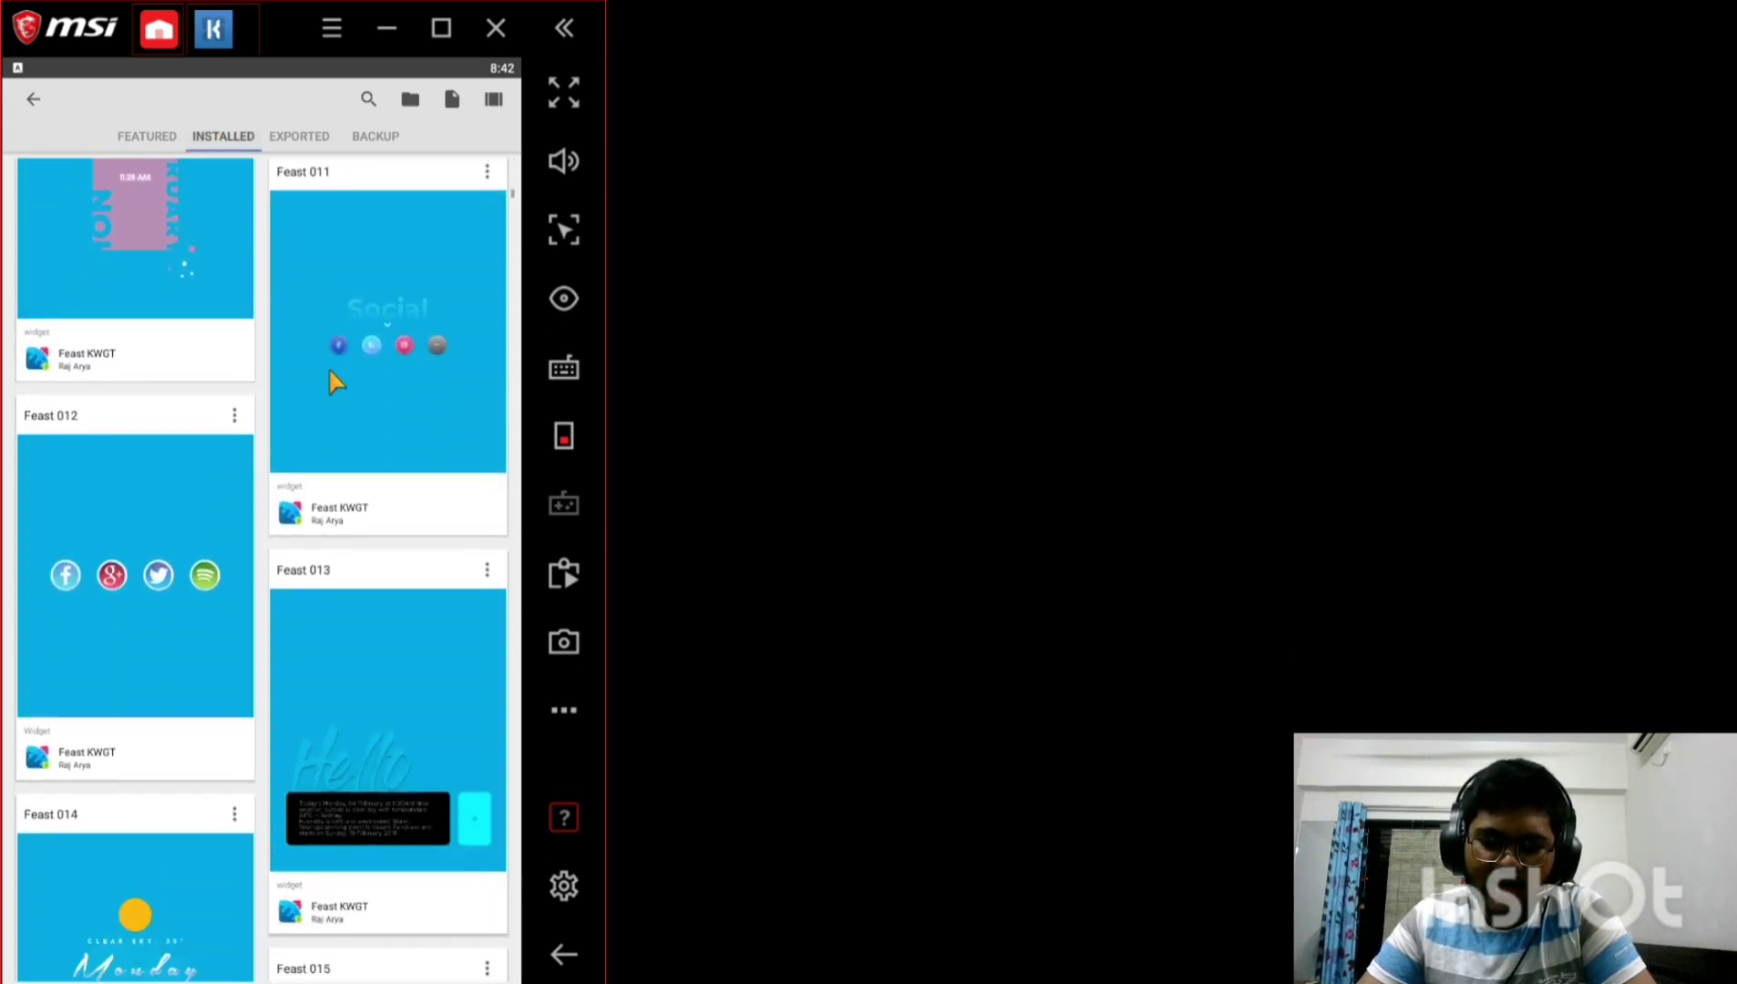
pyautogui.scroll(-12, 330, 378)
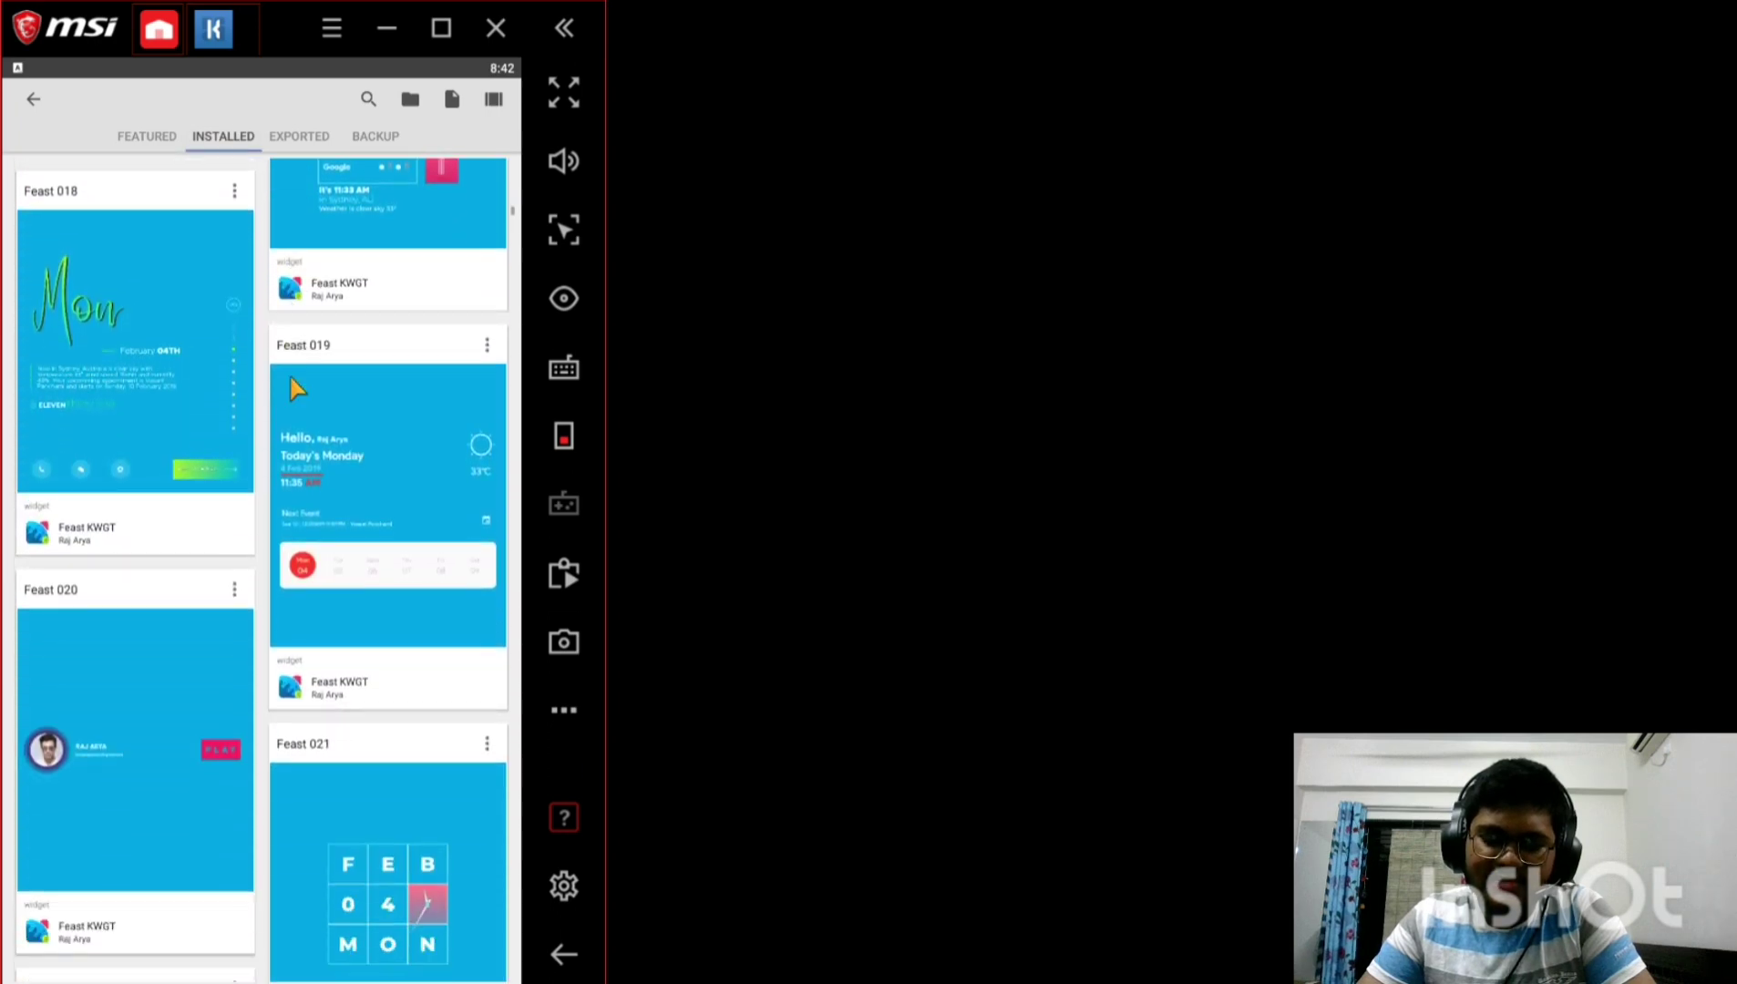
pyautogui.scroll(-10, 289, 378)
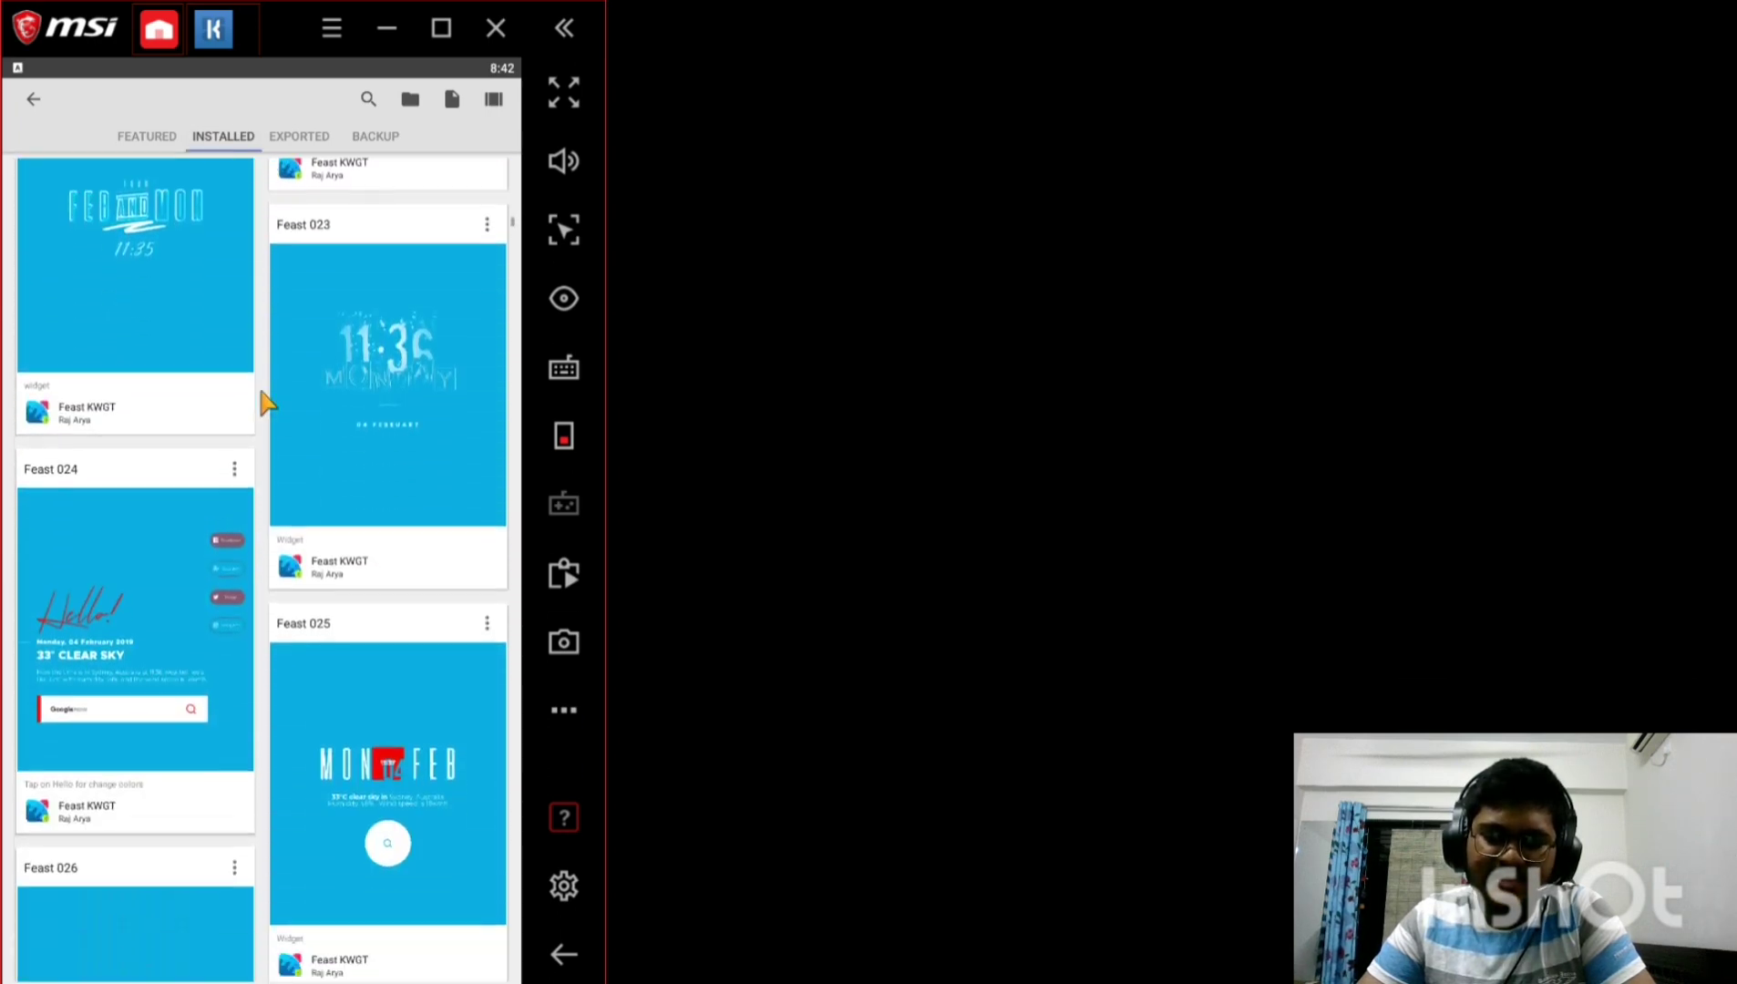
pyautogui.scroll(-10, 266, 401)
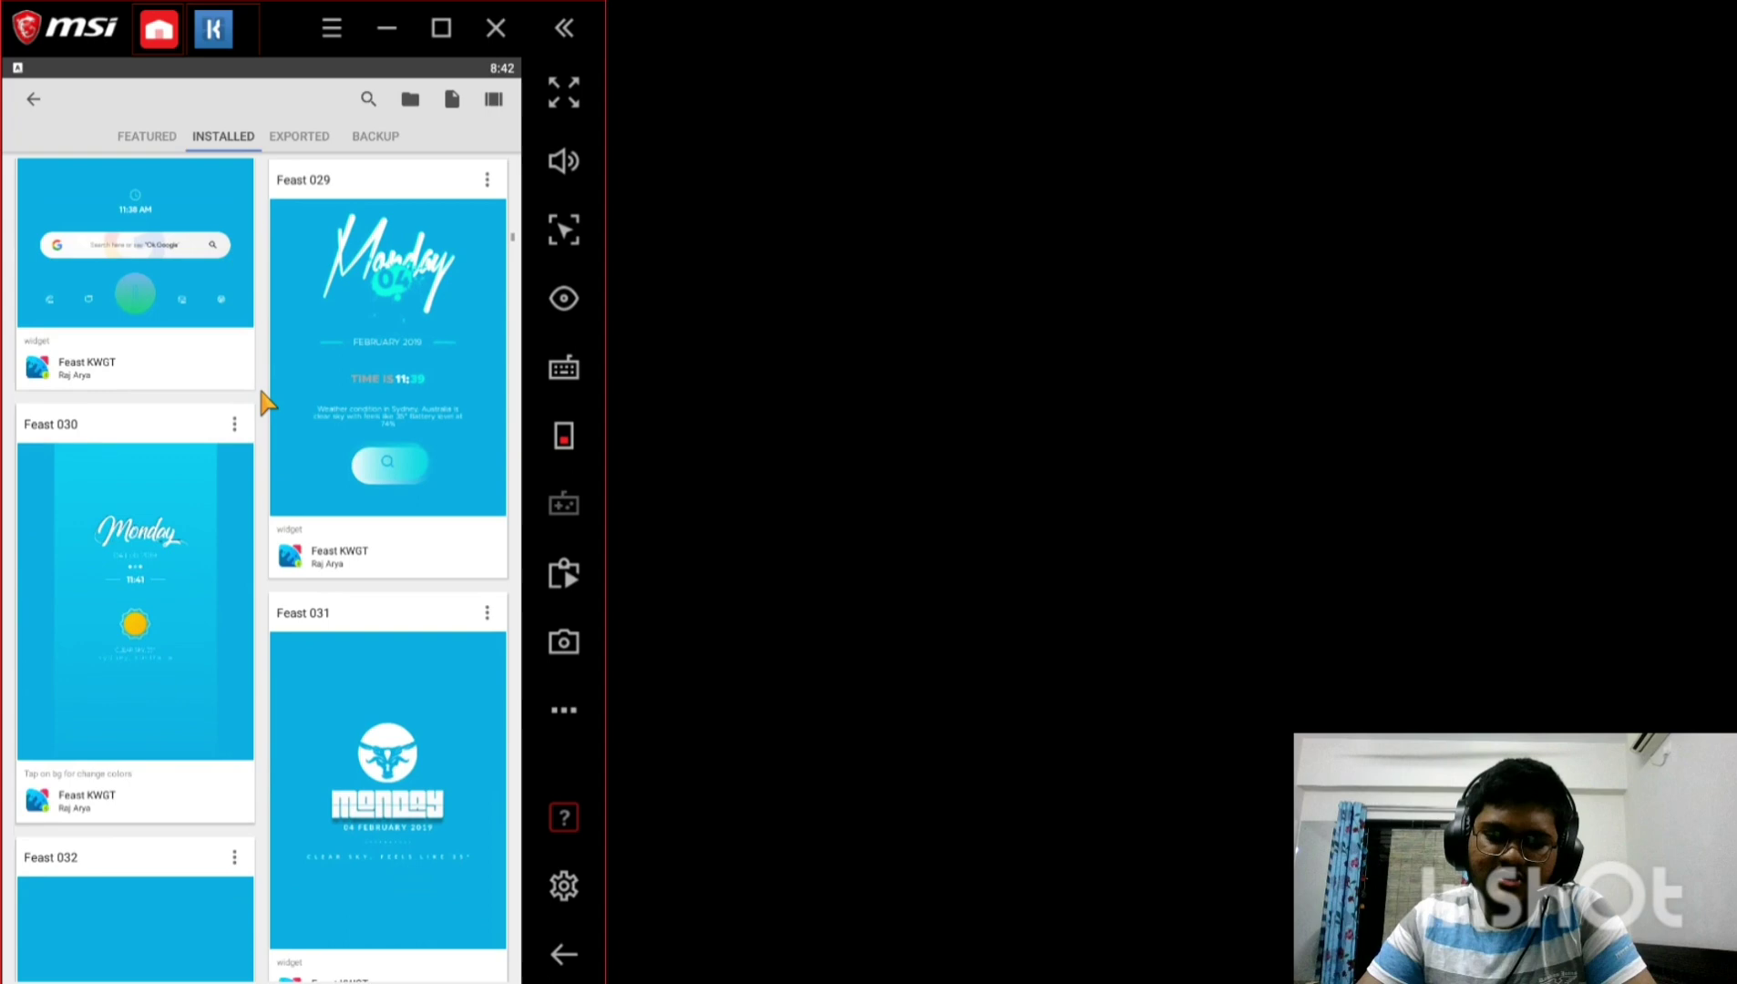
pyautogui.scroll(-10, 266, 401)
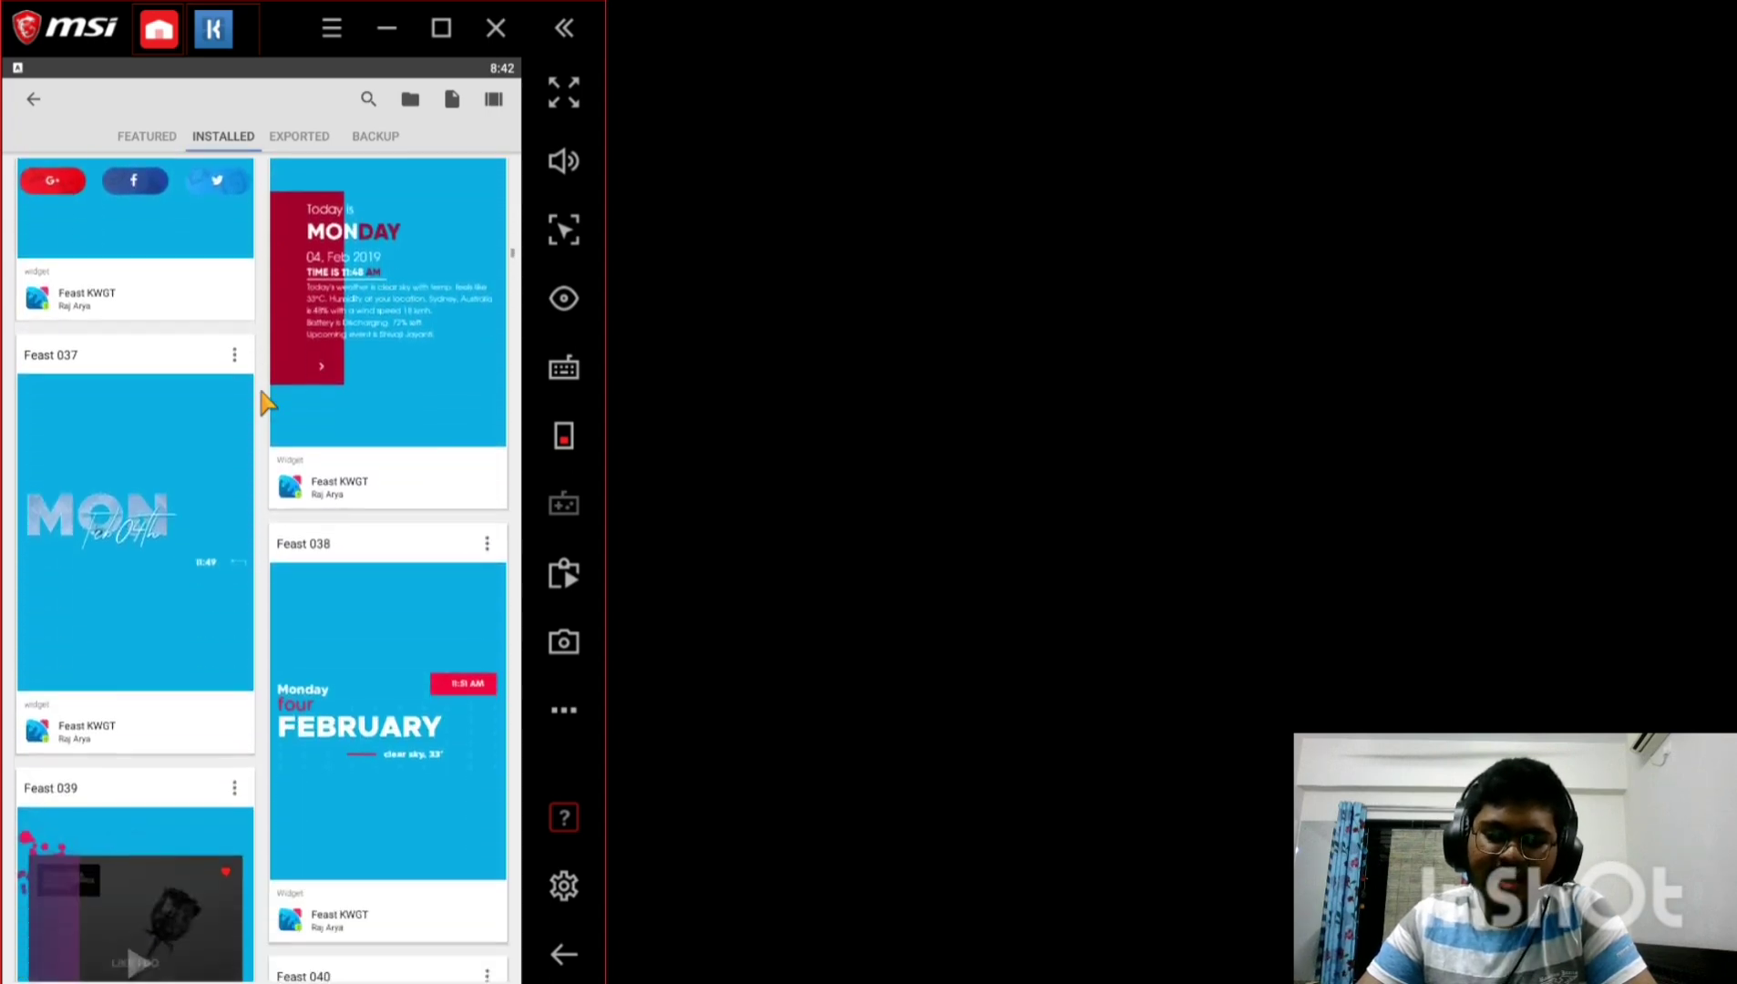
pyautogui.scroll(10, 266, 400)
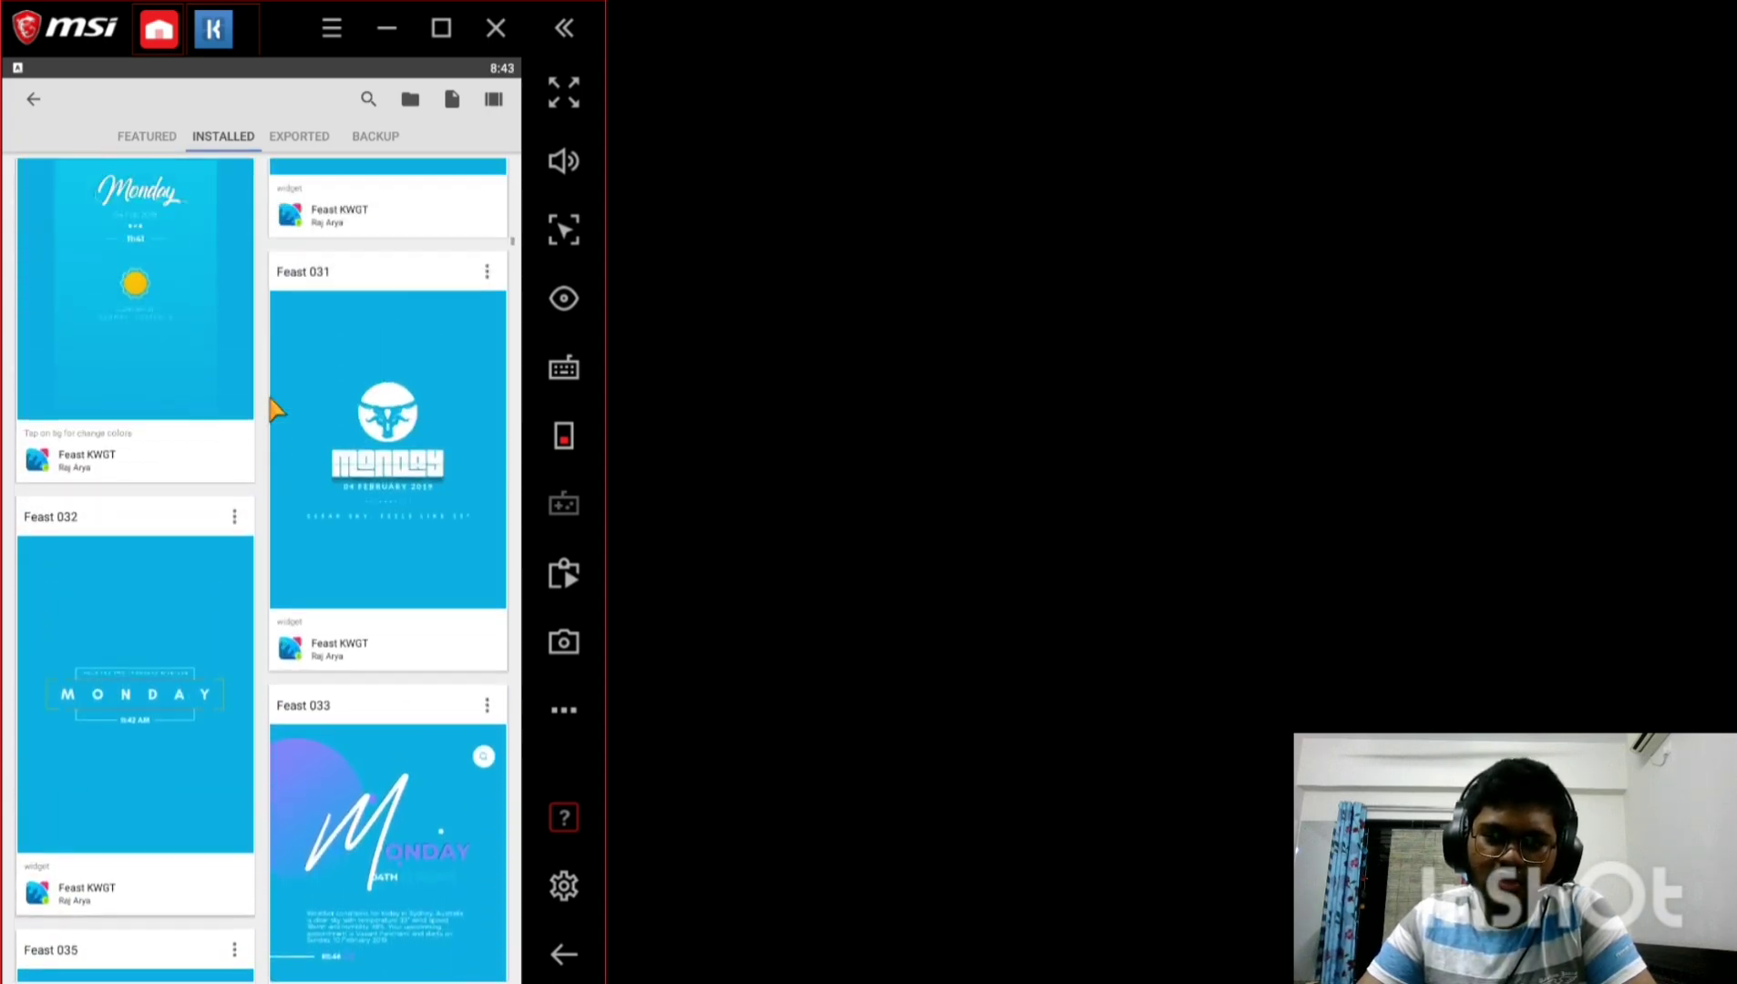
pyautogui.scroll(10, 273, 410)
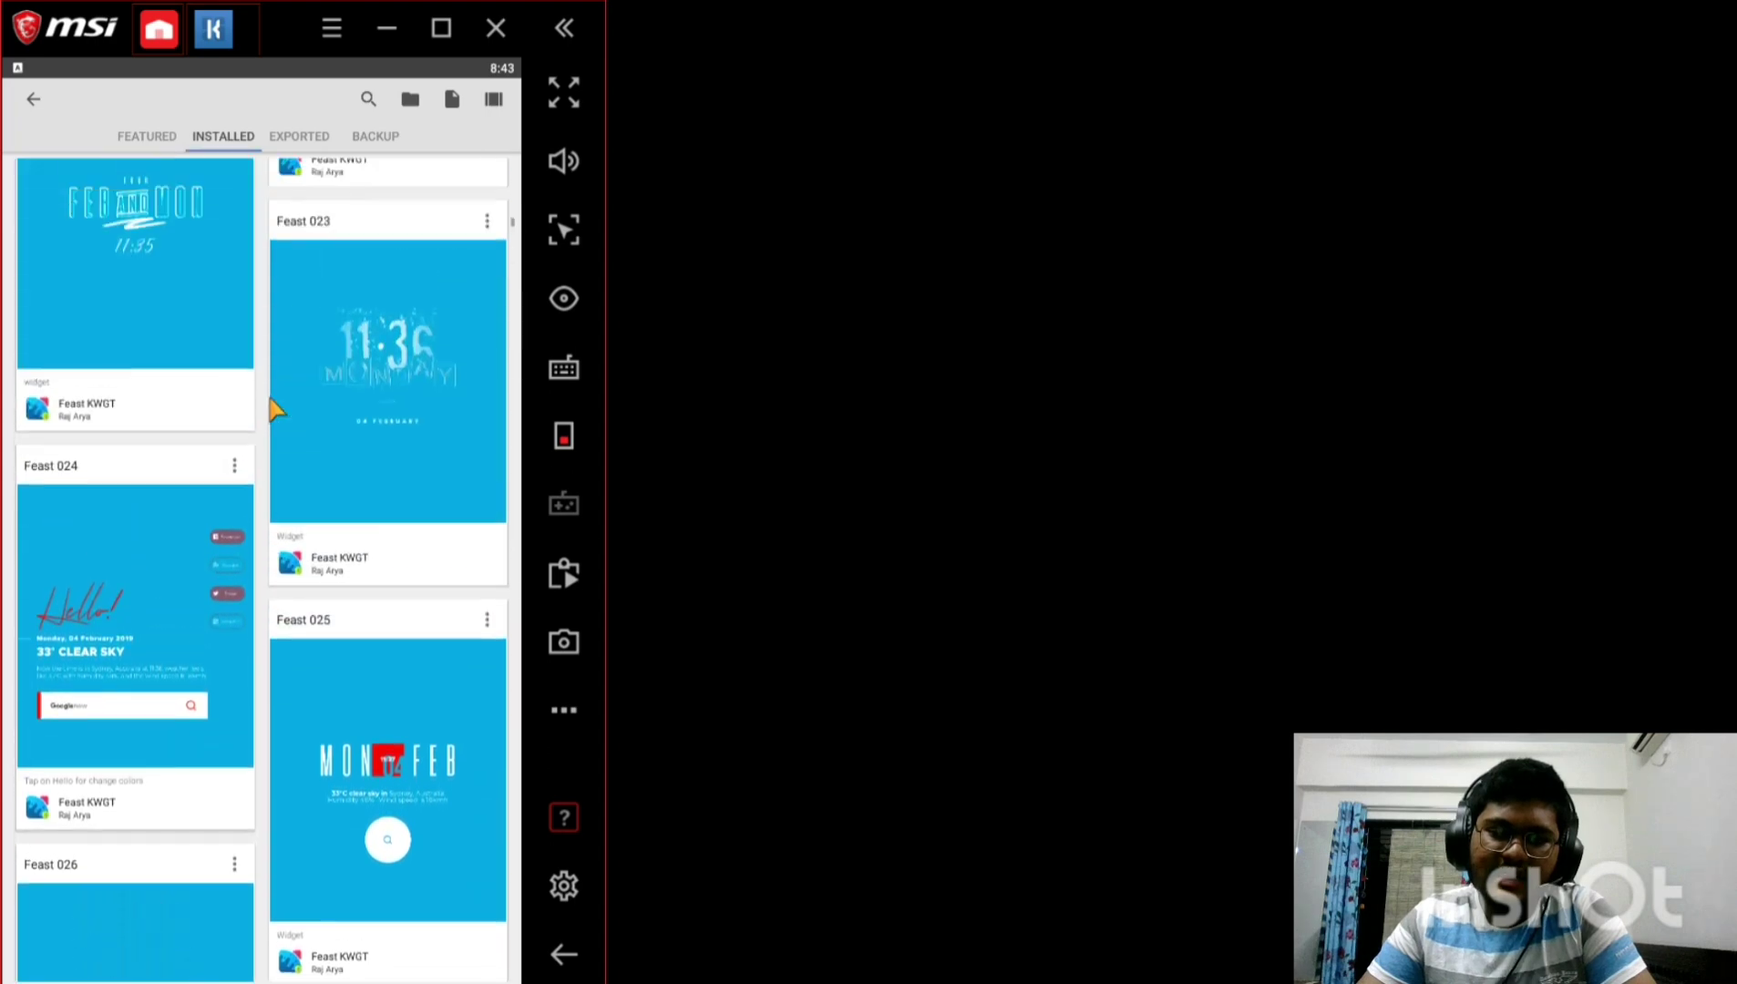
pyautogui.scroll(10, 274, 410)
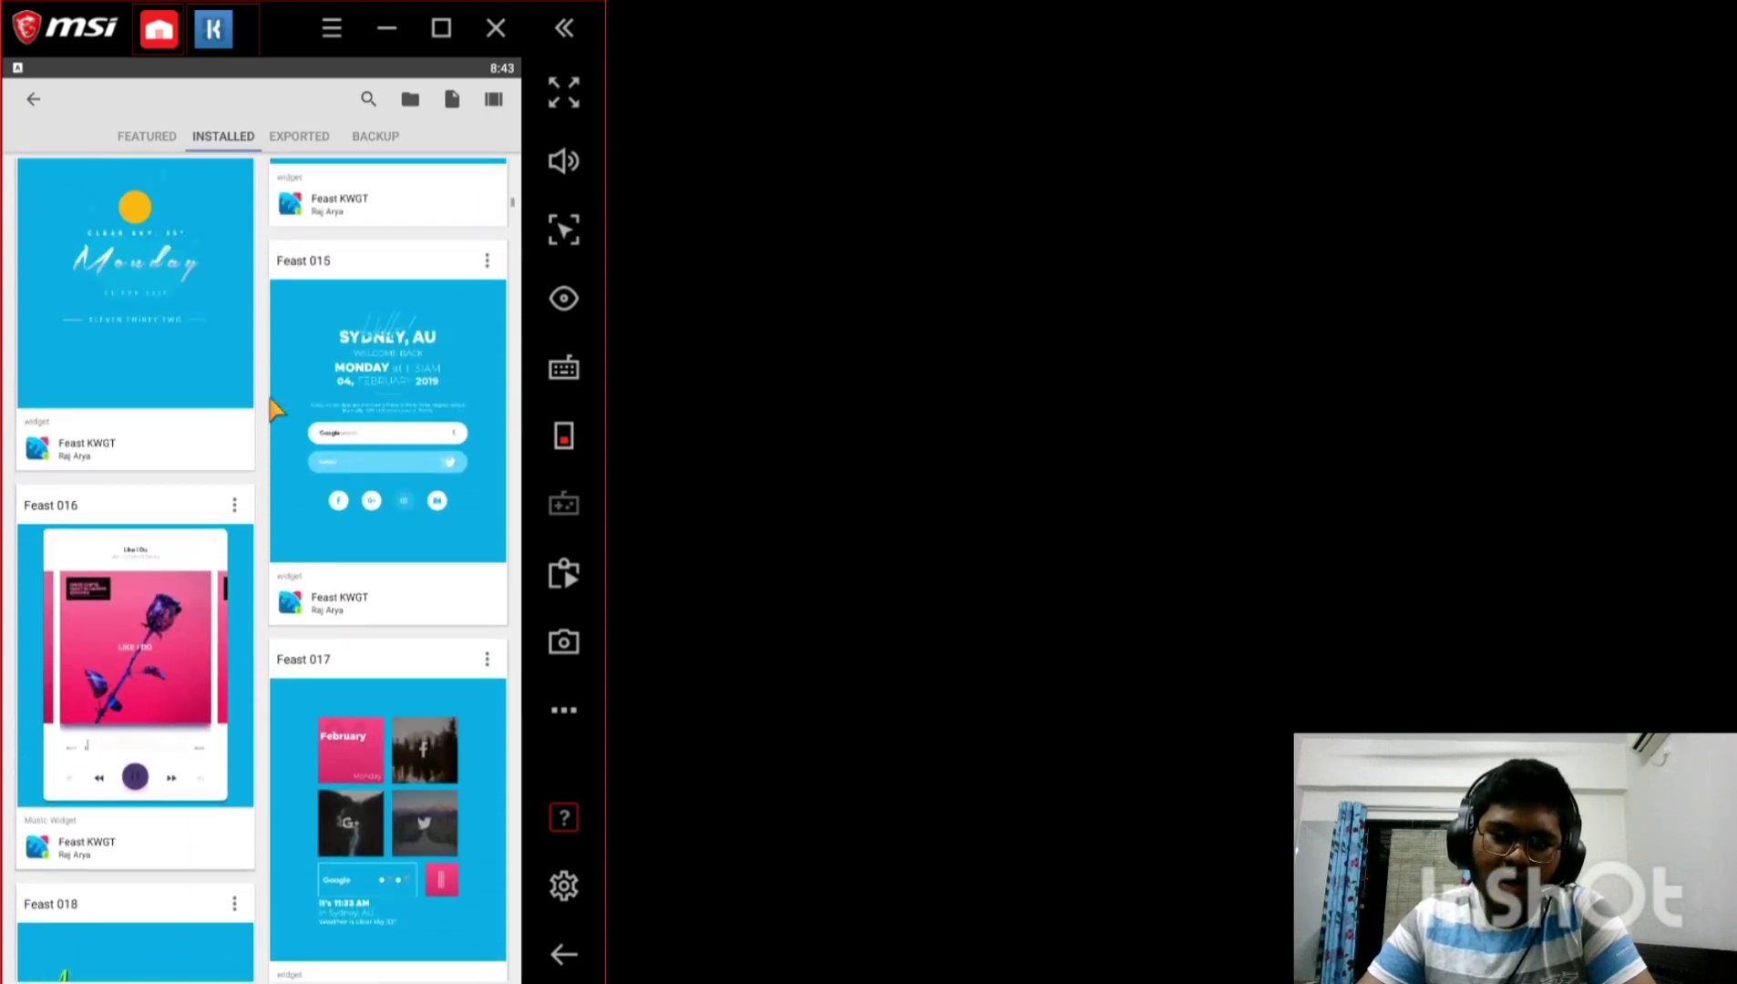
pyautogui.scroll(-4, 272, 407)
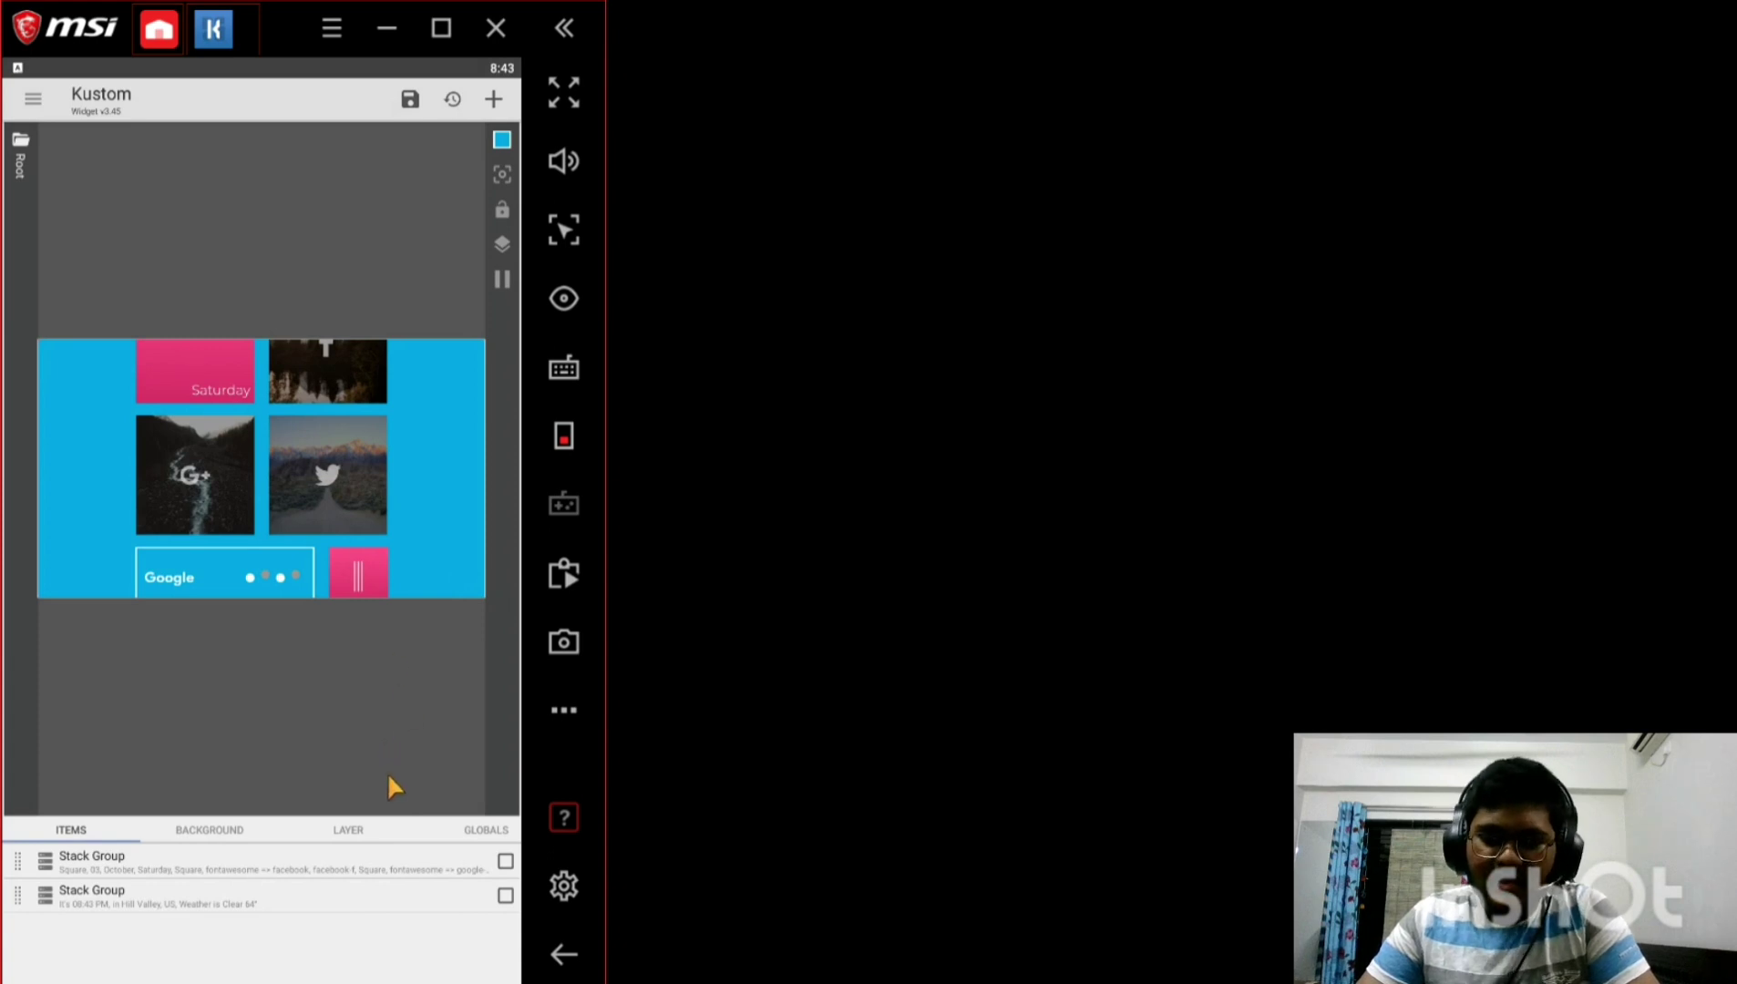
# Review the Feast 017 widget's layer settings, then save the layout to the home screen.
pyautogui.click(354, 830)
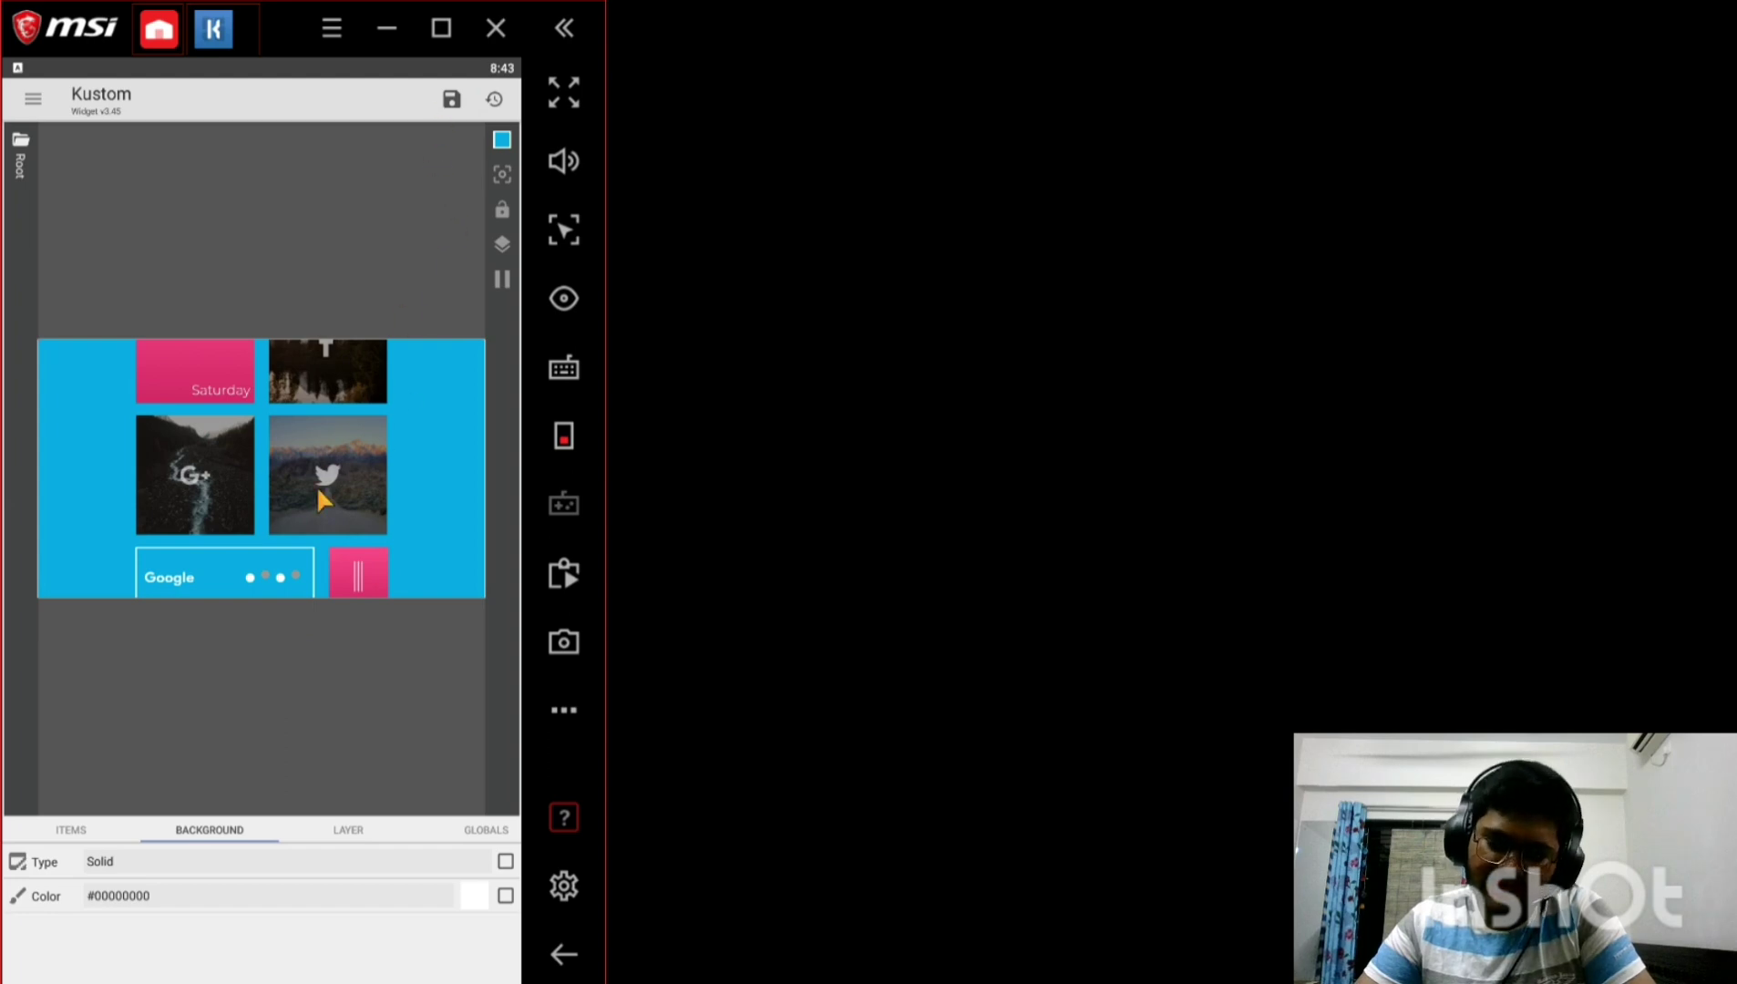
pyautogui.click(450, 101)
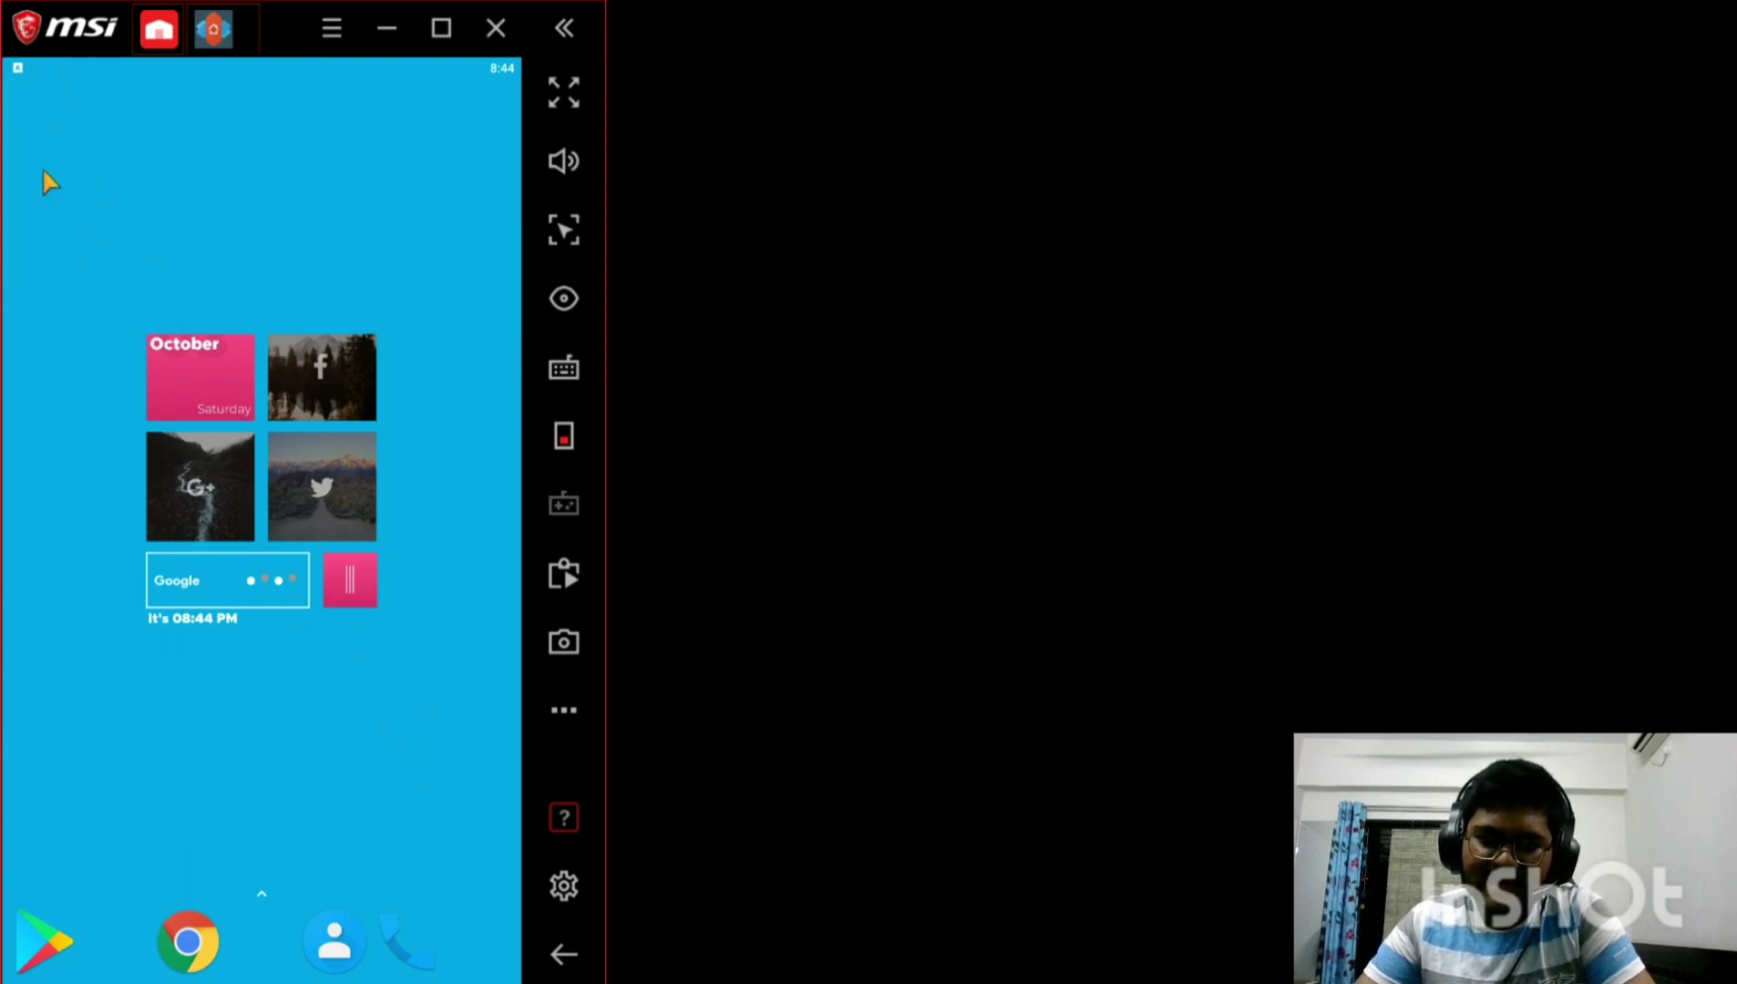
# Swipe from the KWGT widget page to the neighbouring home page.
pyautogui.moveTo(36, 152); pyautogui.dragTo(292, 547)
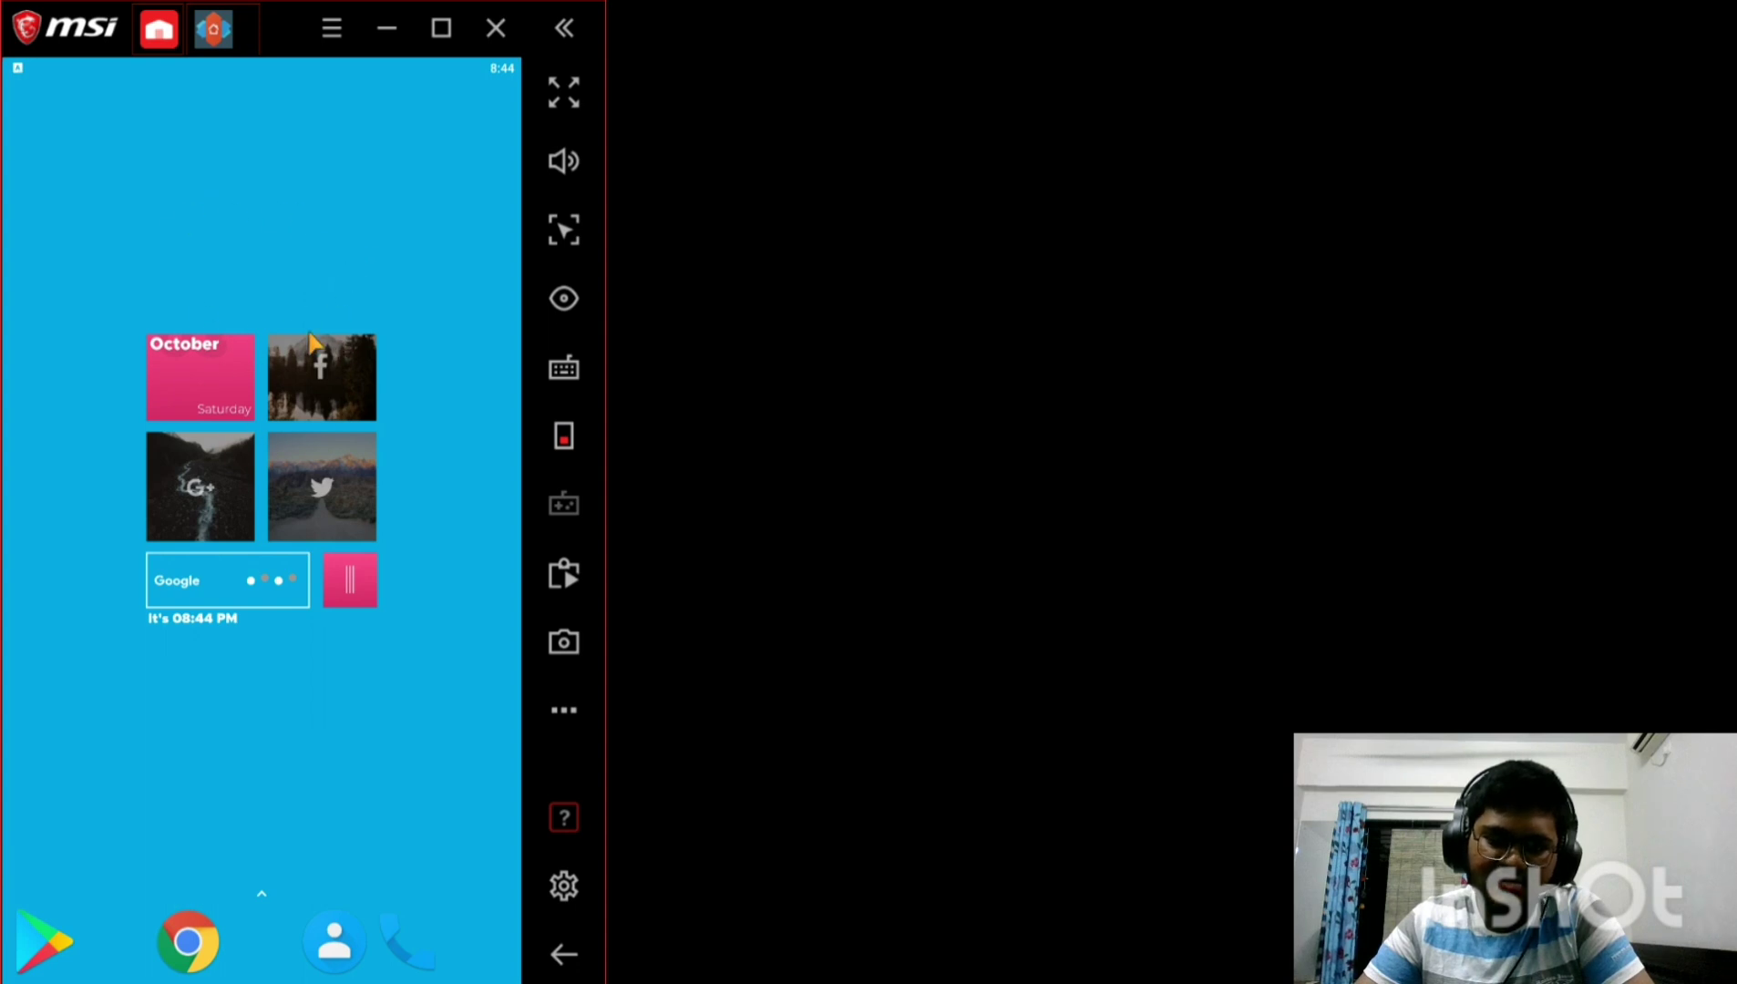
pyautogui.moveTo(438, 601); pyautogui.dragTo(250, 665)
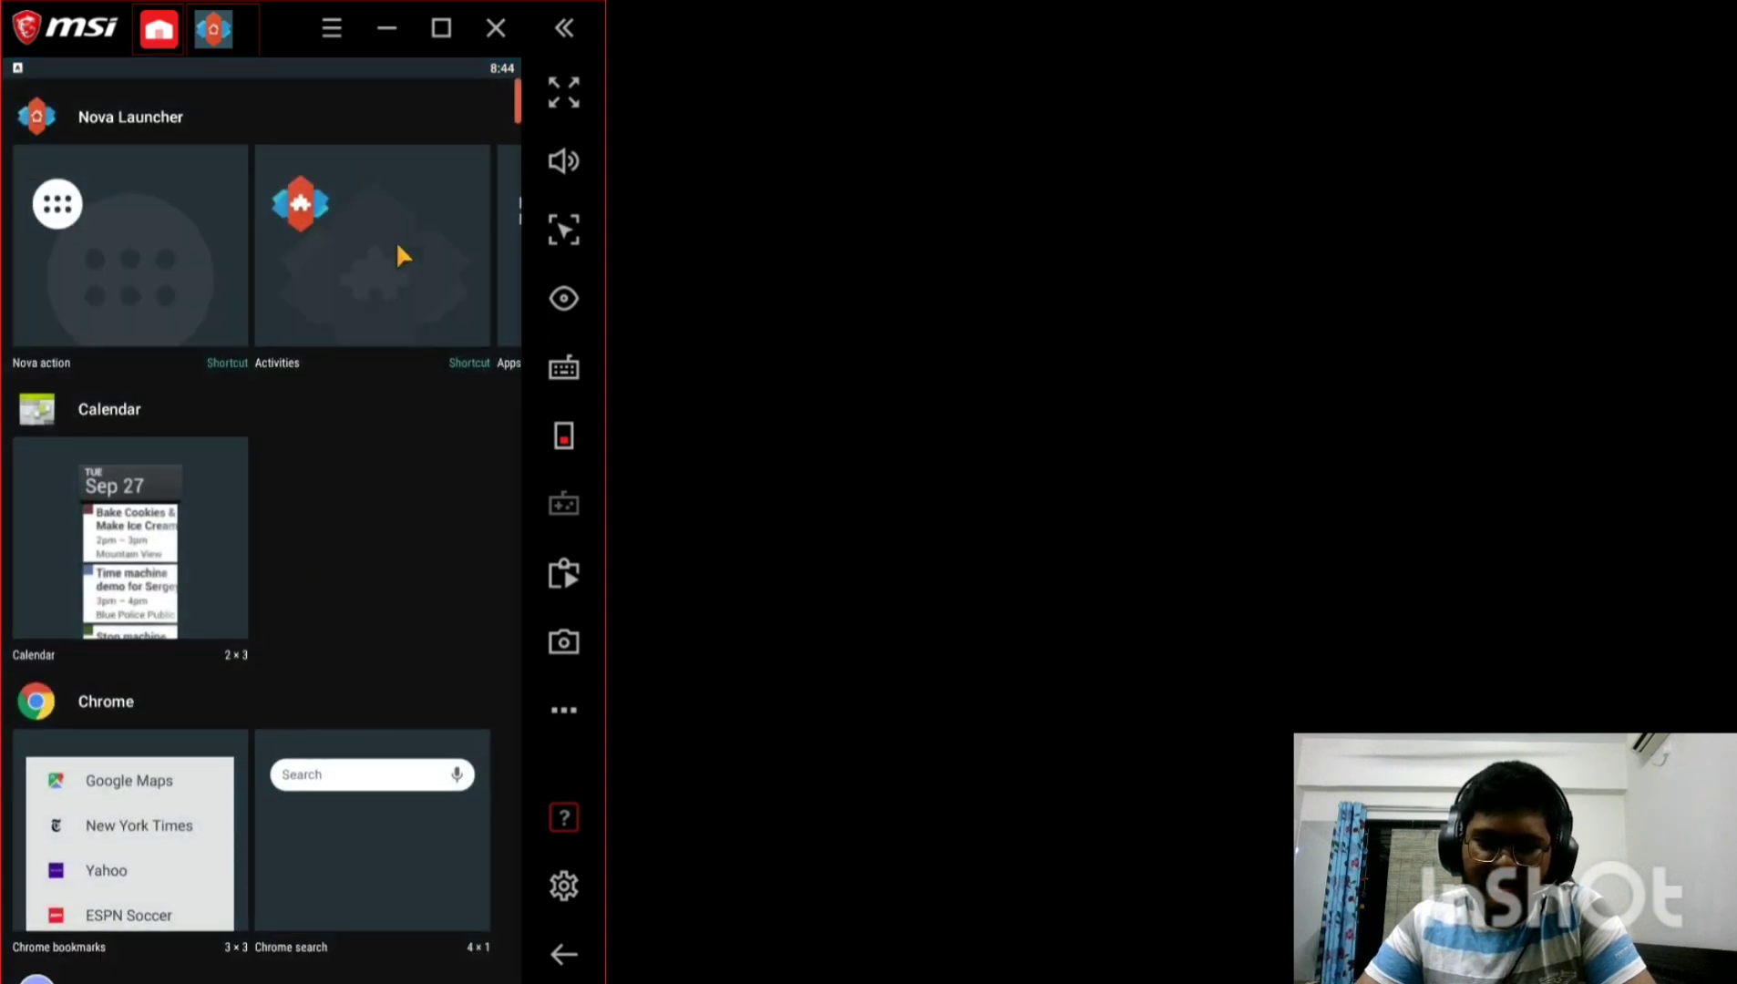
# Place Nova's Search bar widget at the top of the page and stretch it to full width.
pyautogui.moveTo(439, 241); pyautogui.dragTo(52, 243)
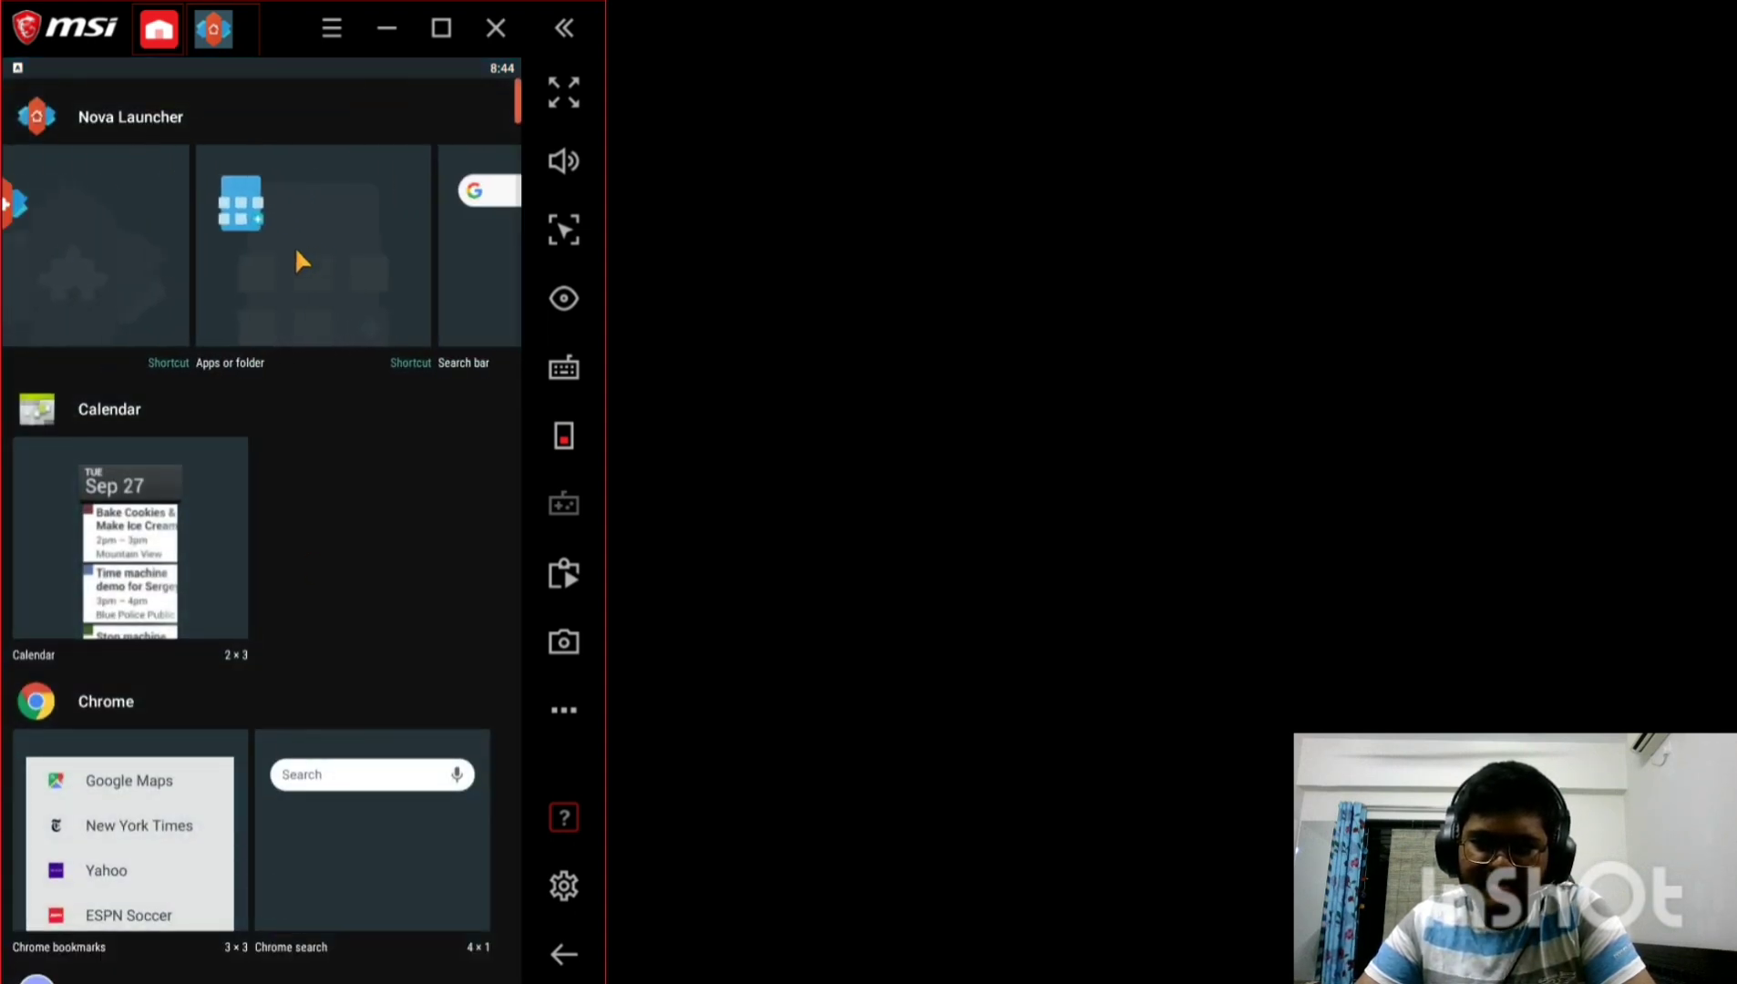
pyautogui.moveTo(295, 246); pyautogui.dragTo(64, 262)
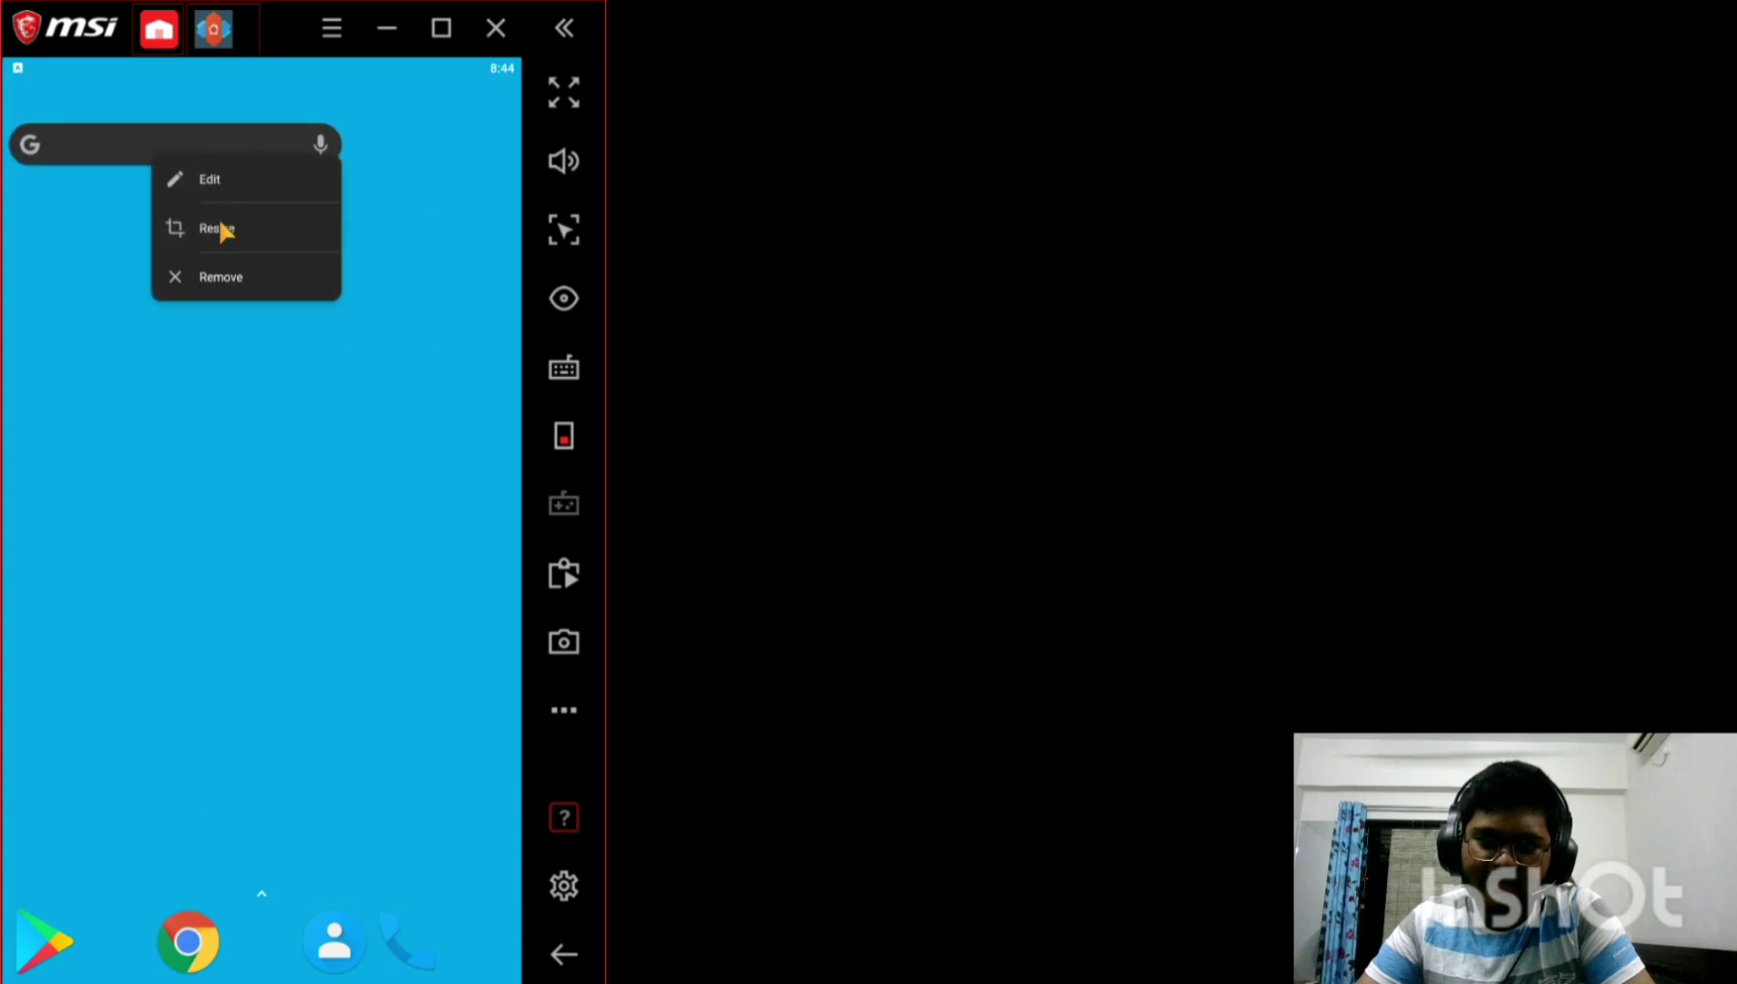
pyautogui.click(218, 226)
pyautogui.moveTo(356, 143); pyautogui.dragTo(524, 185)
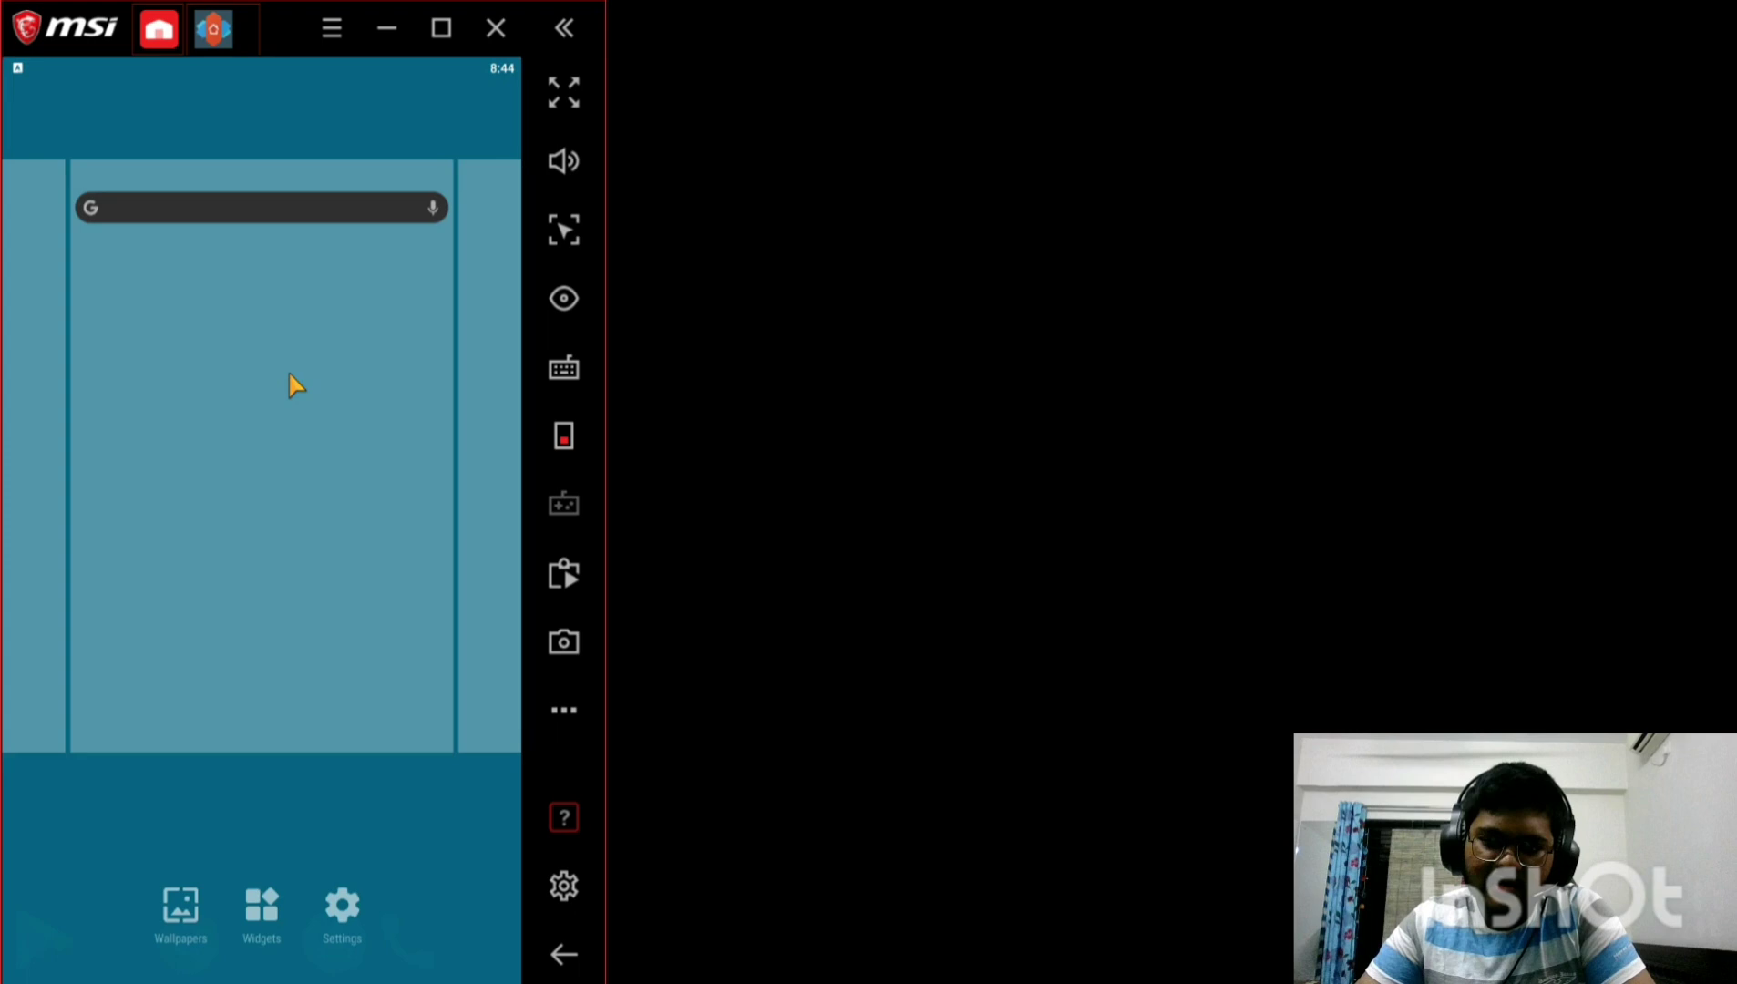
# Open the search bar style options under Nova's Home screen settings.
pyautogui.click(359, 925)
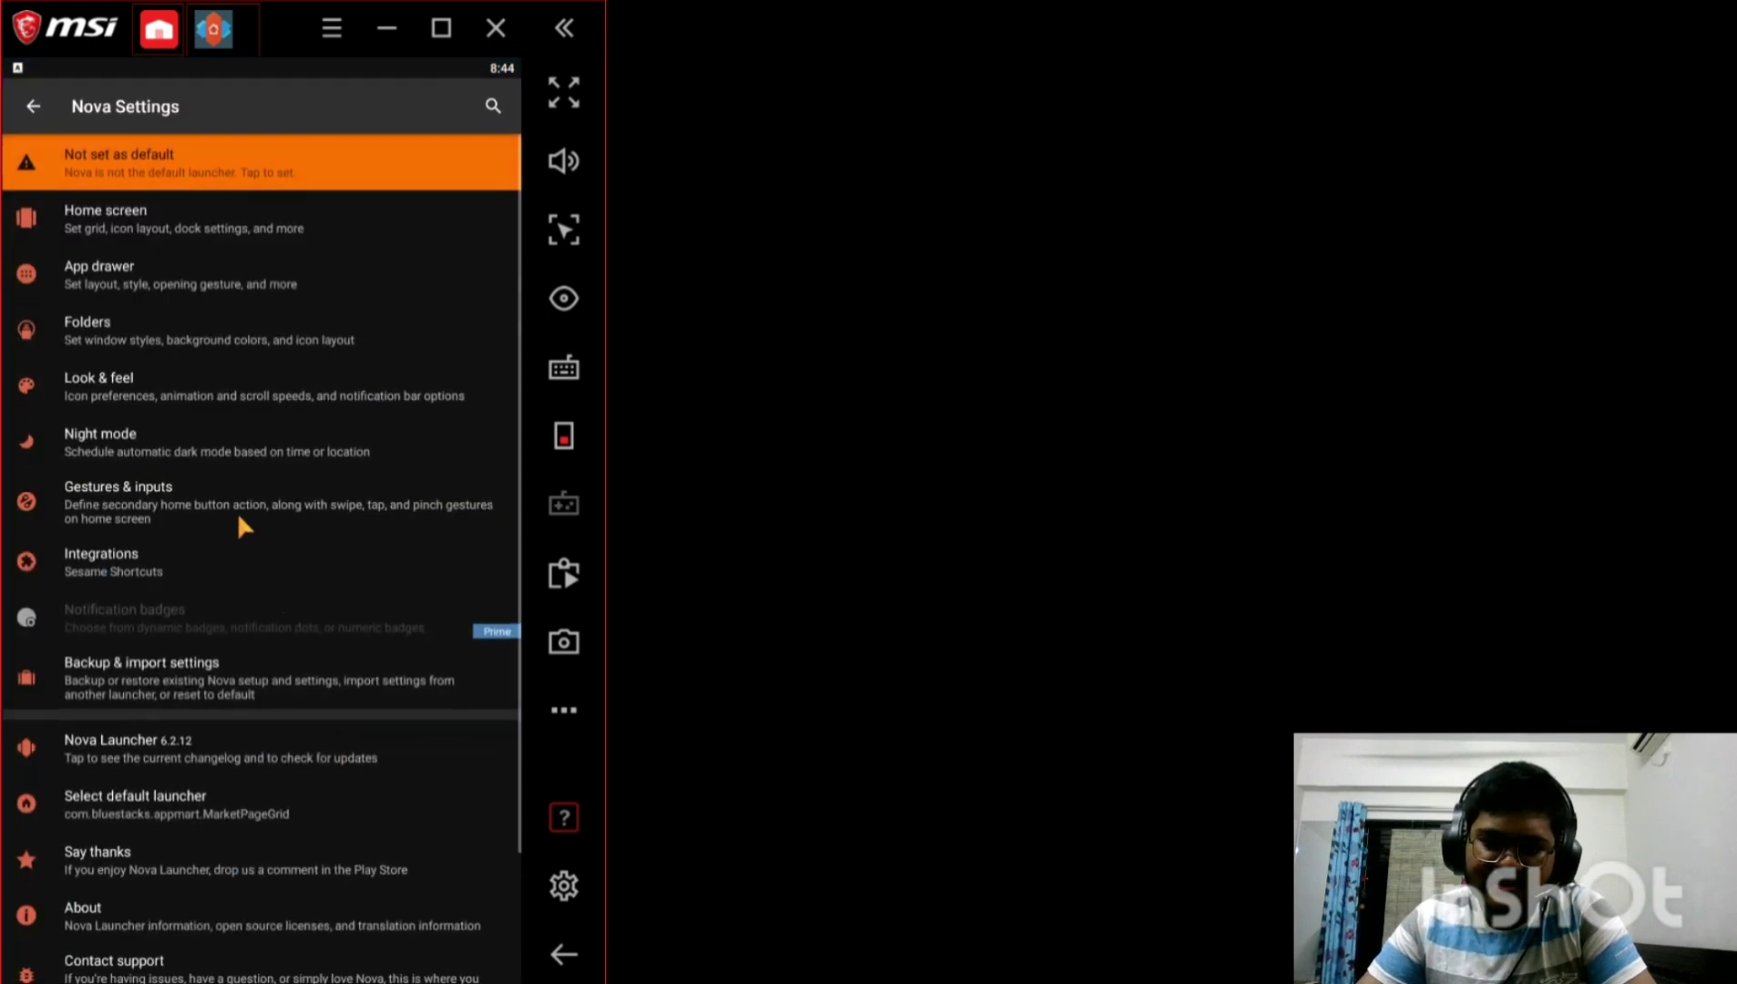
pyautogui.click(160, 221)
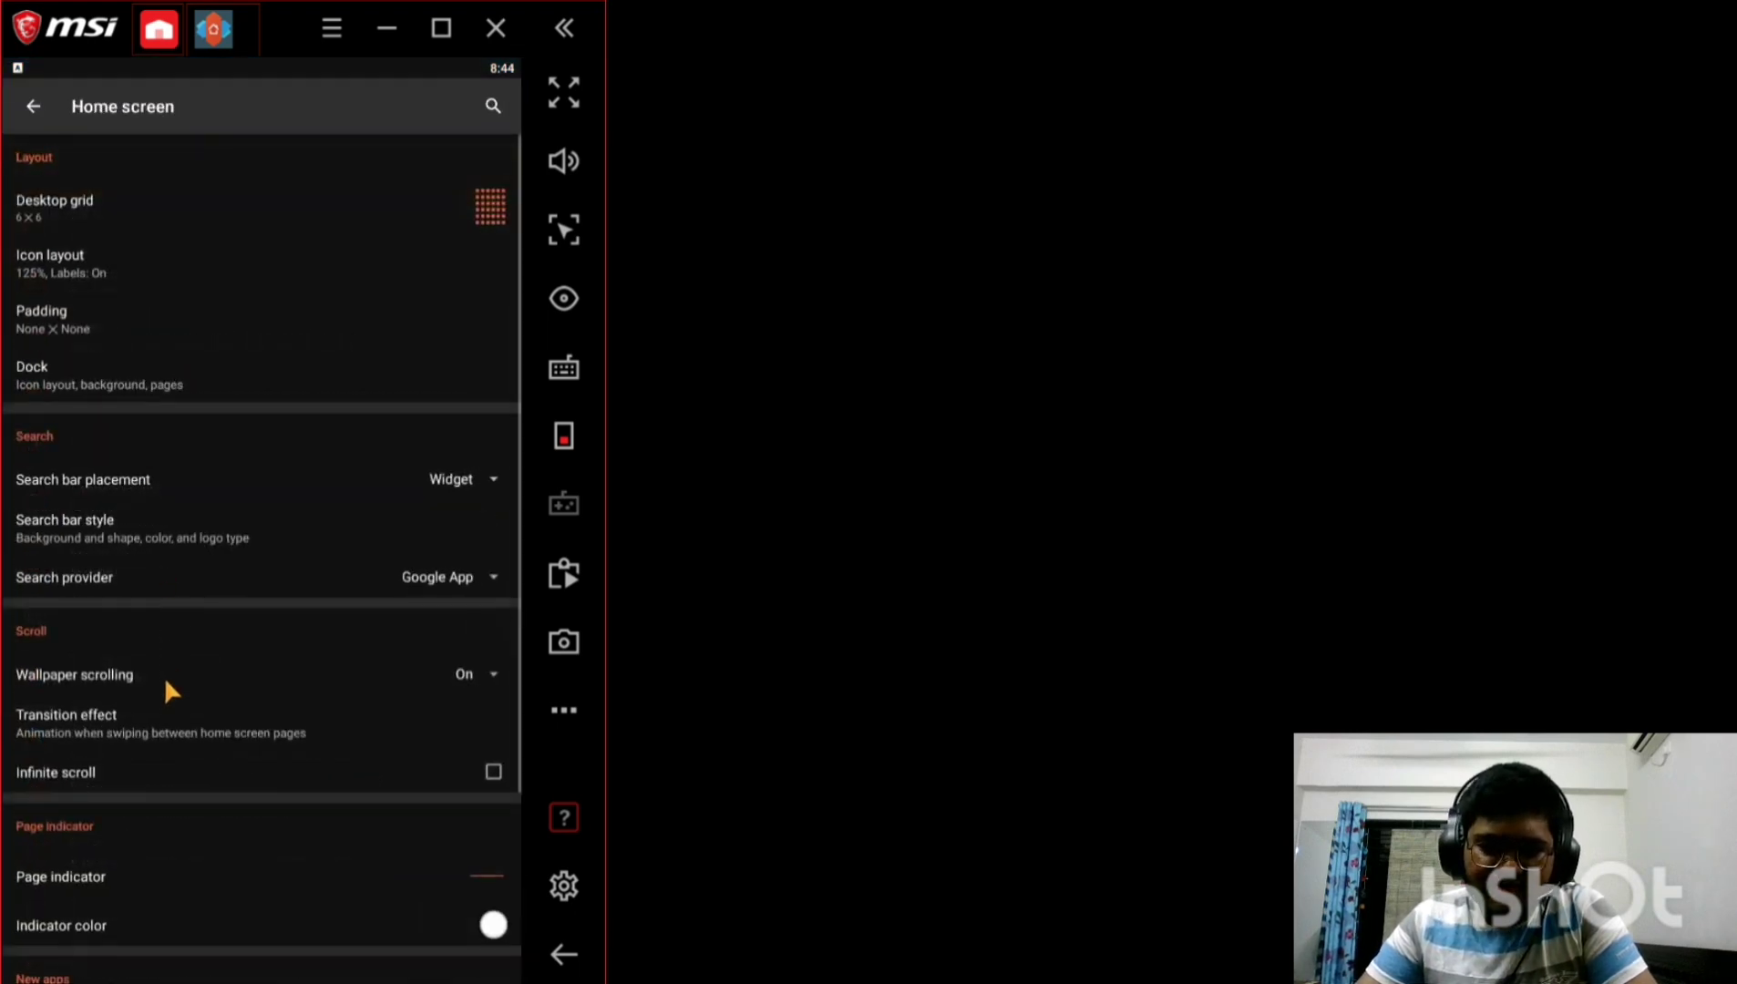
pyautogui.scroll(-3, 125, 703)
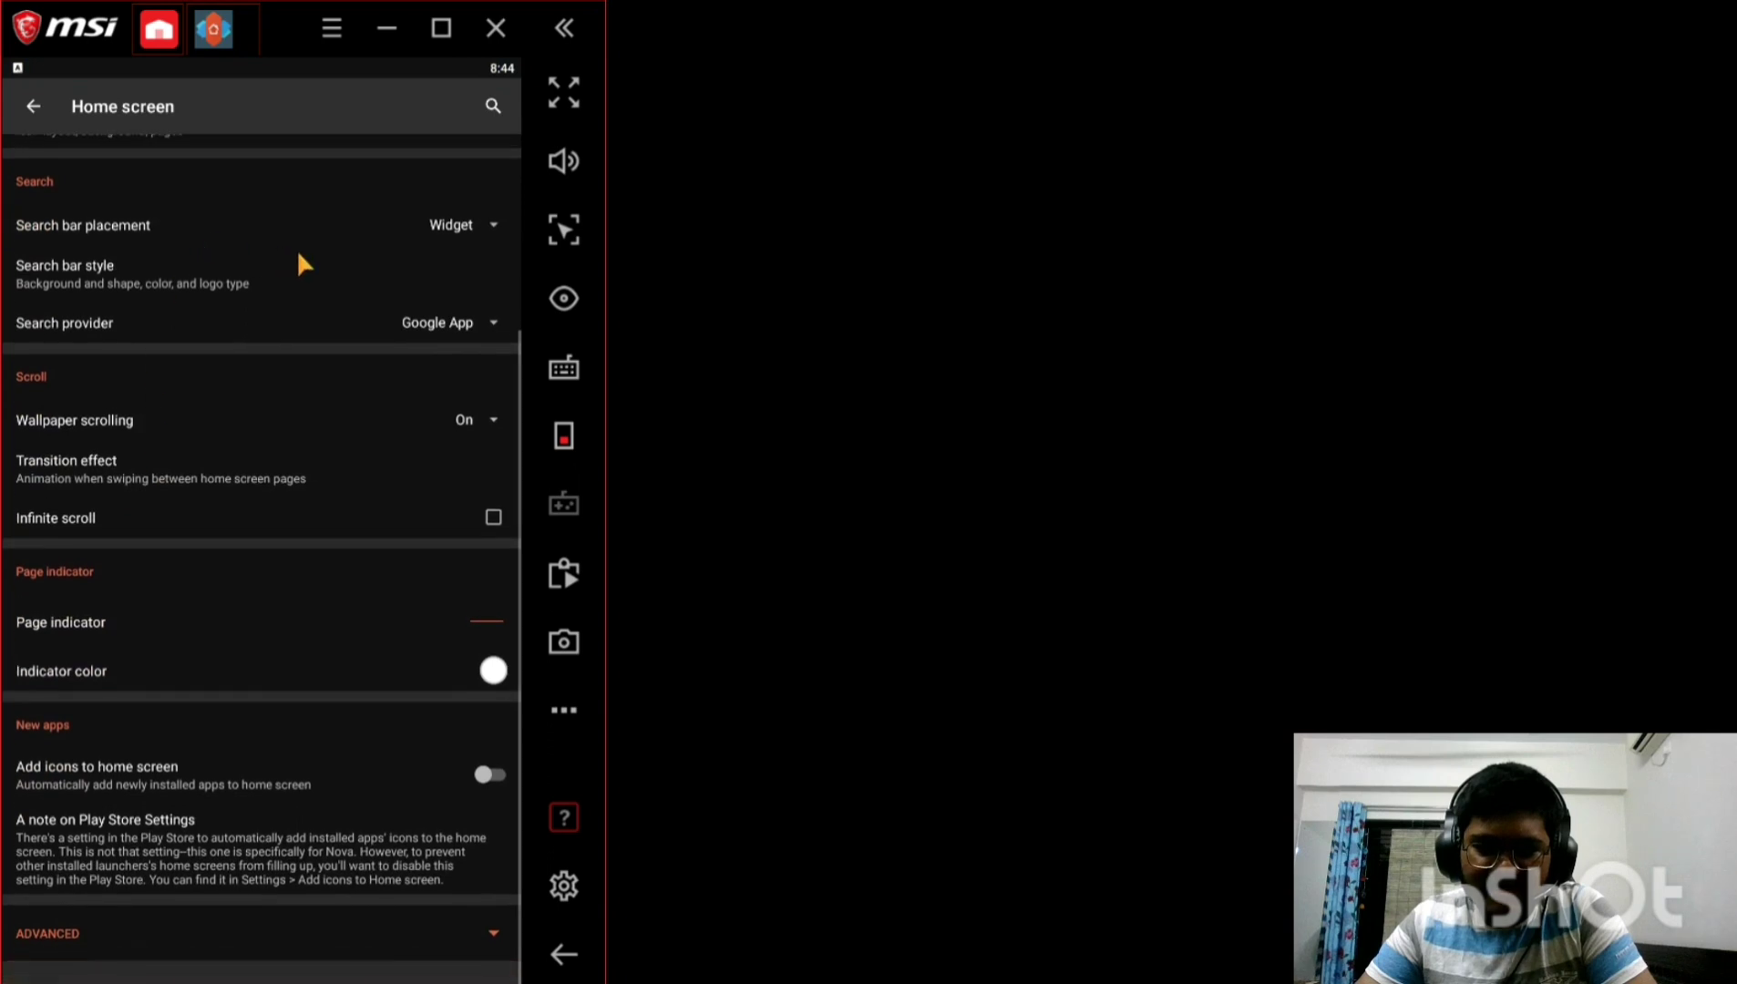
pyautogui.click(82, 278)
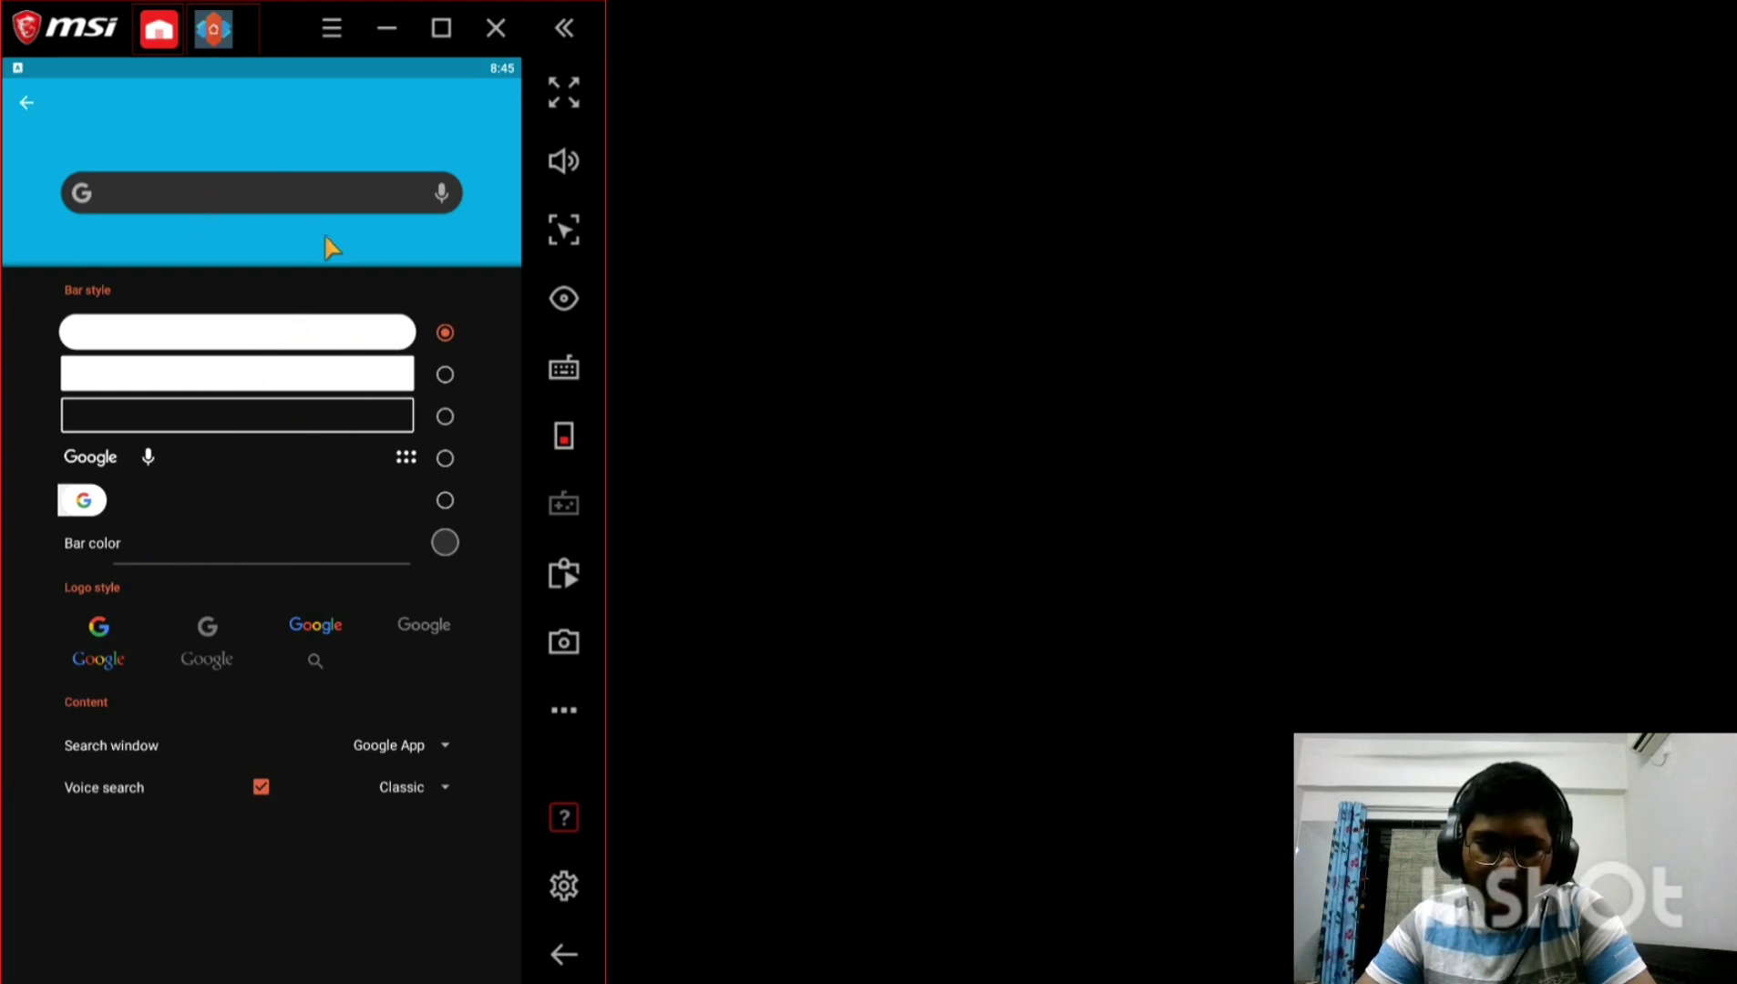
# Make the search bar cyan and give it the coloured G logo.
pyautogui.click(439, 545)
pyautogui.click(328, 693)
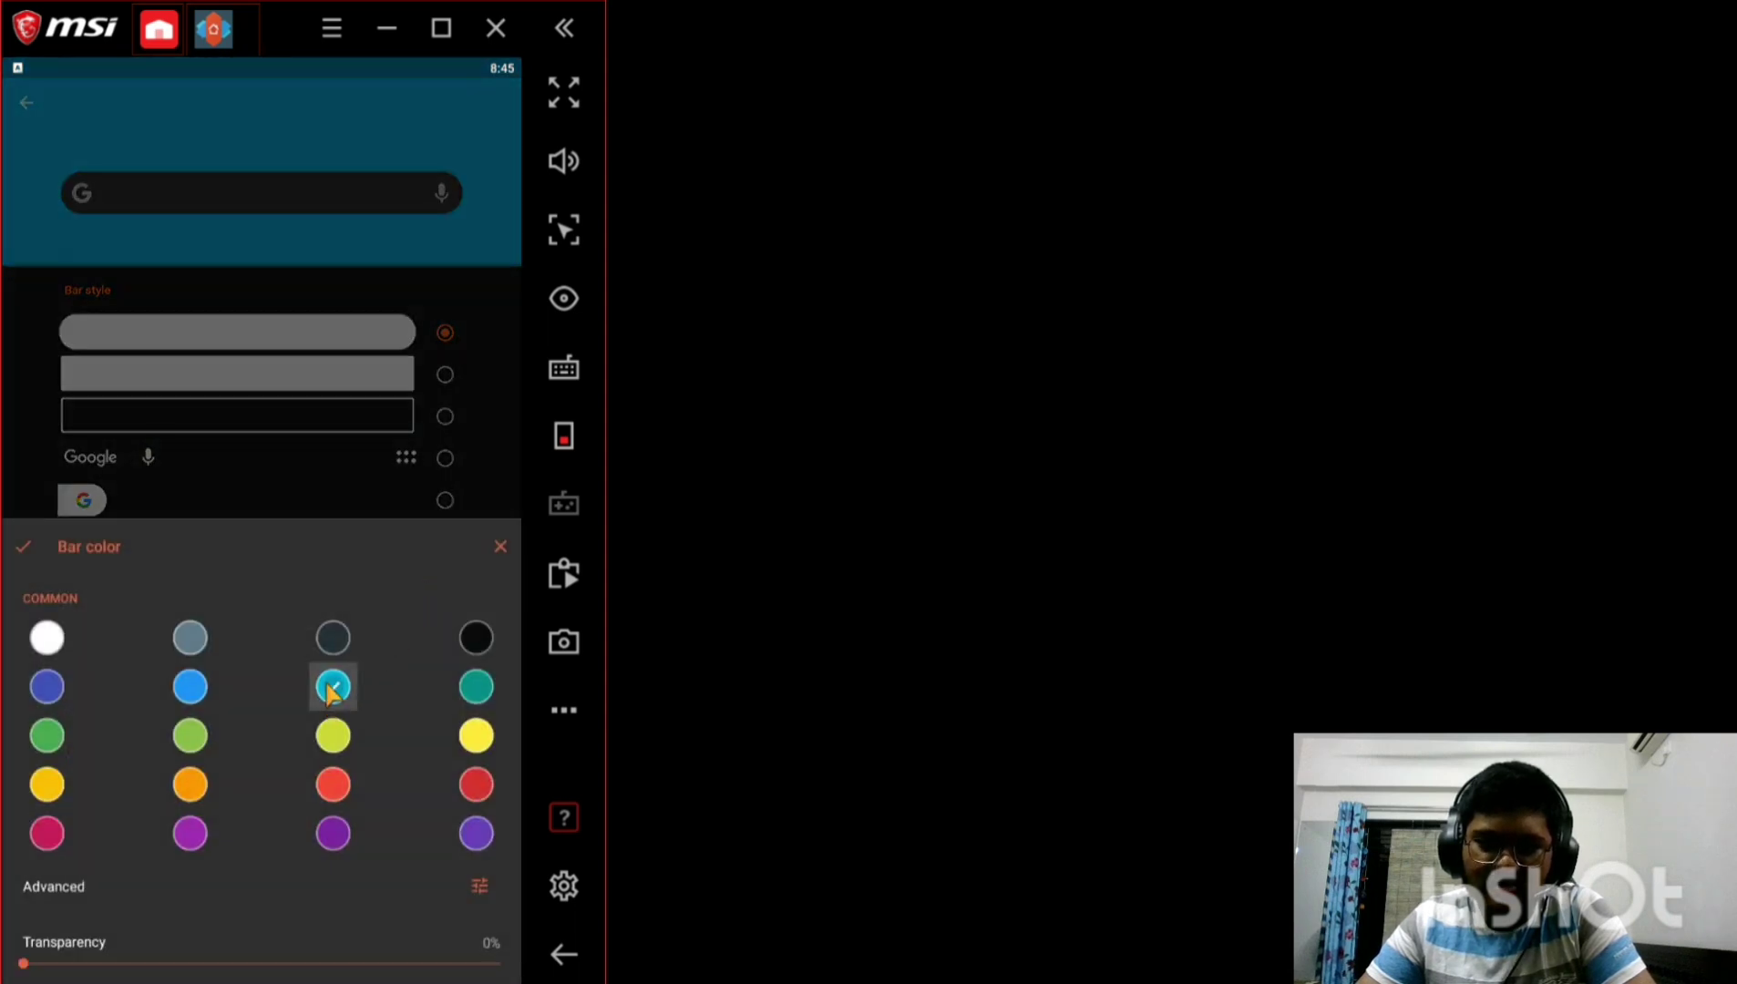
pyautogui.click(204, 694)
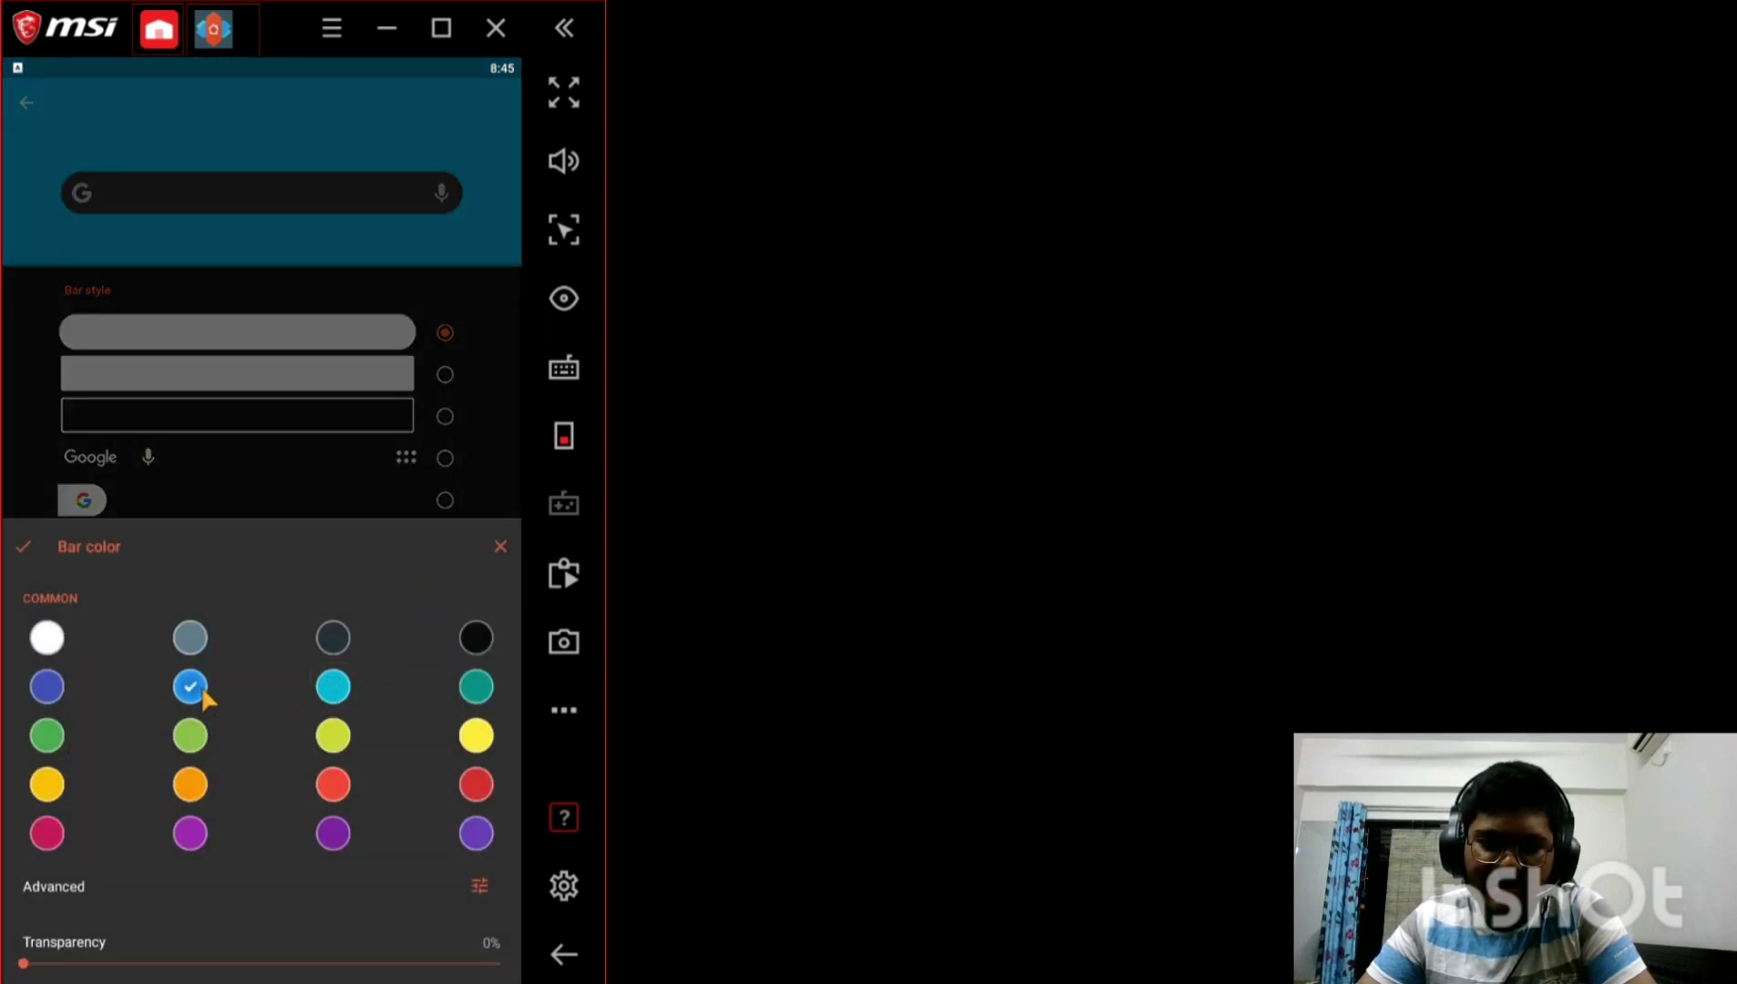
pyautogui.click(321, 695)
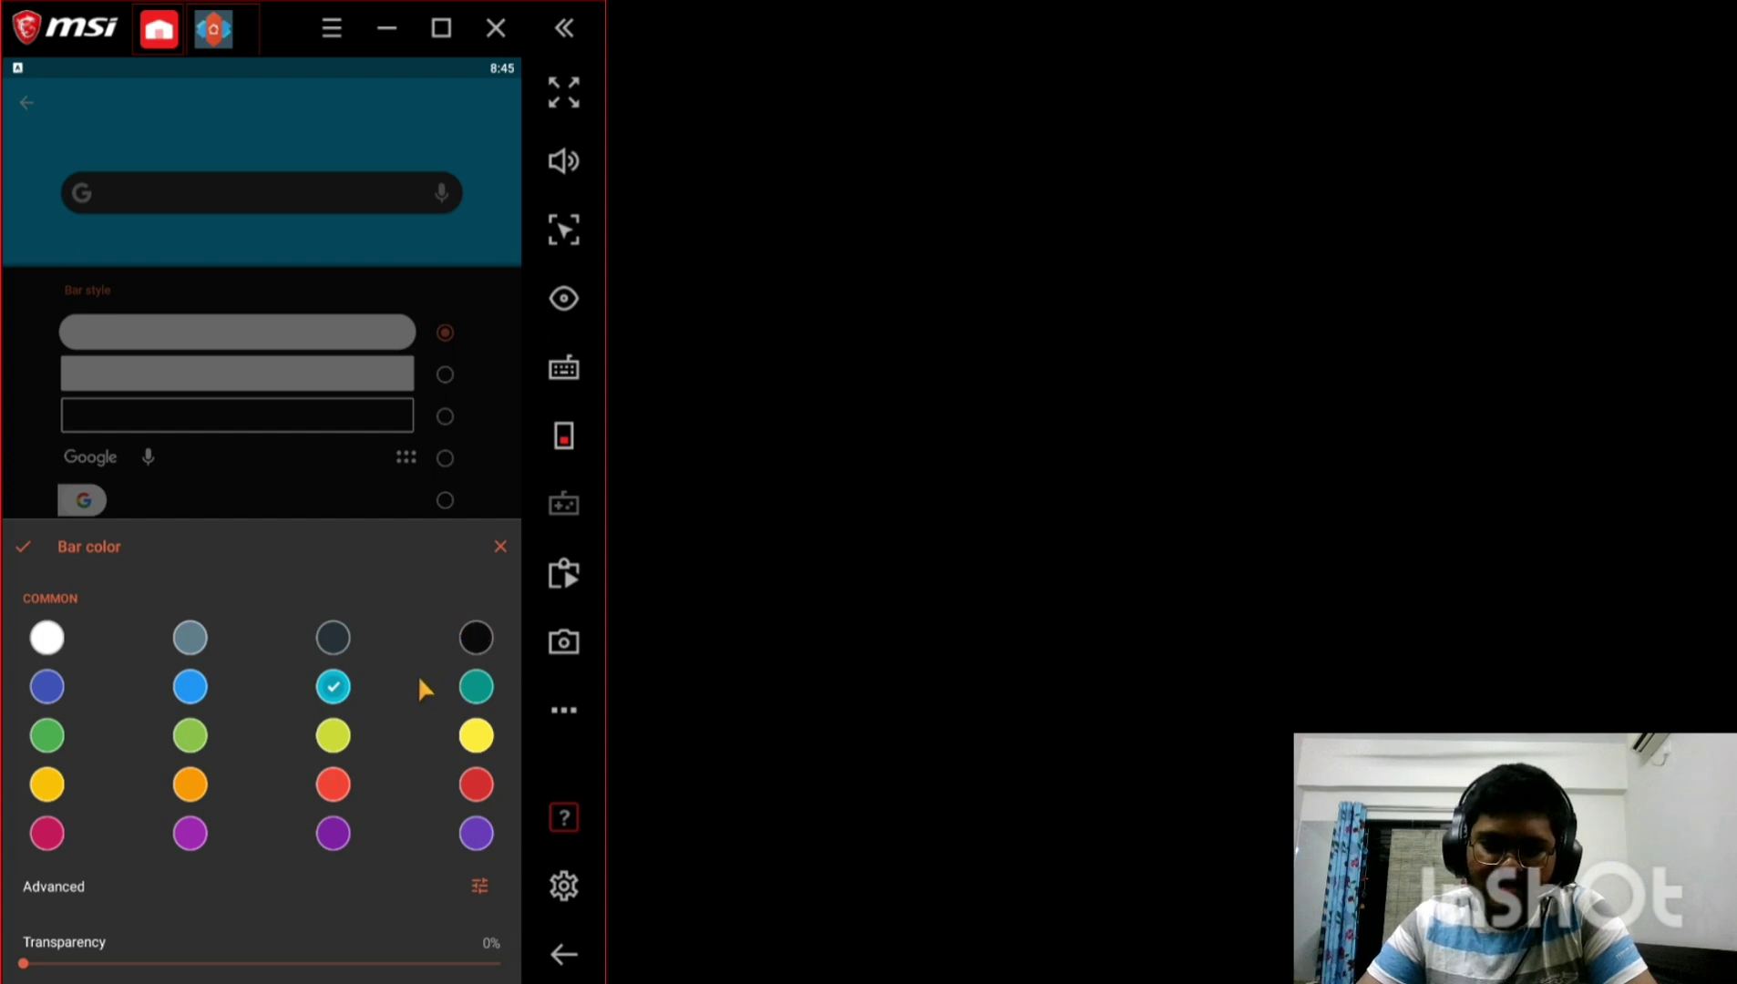
pyautogui.click(206, 696)
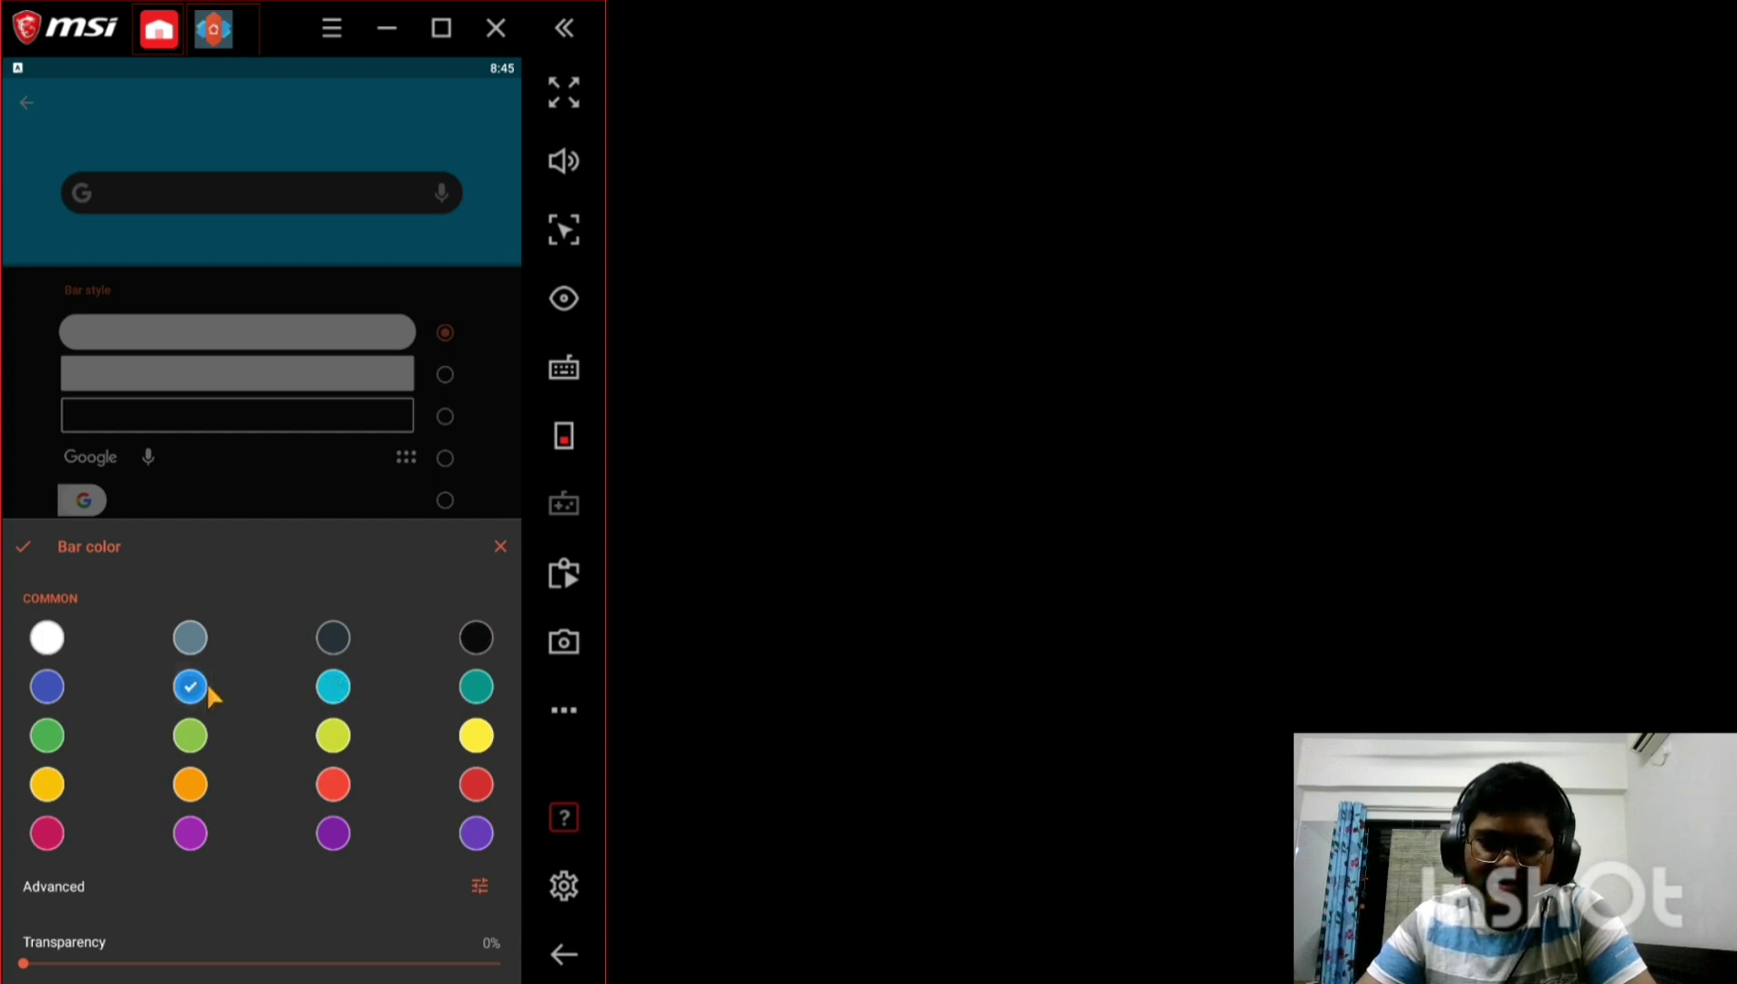
pyautogui.click(335, 698)
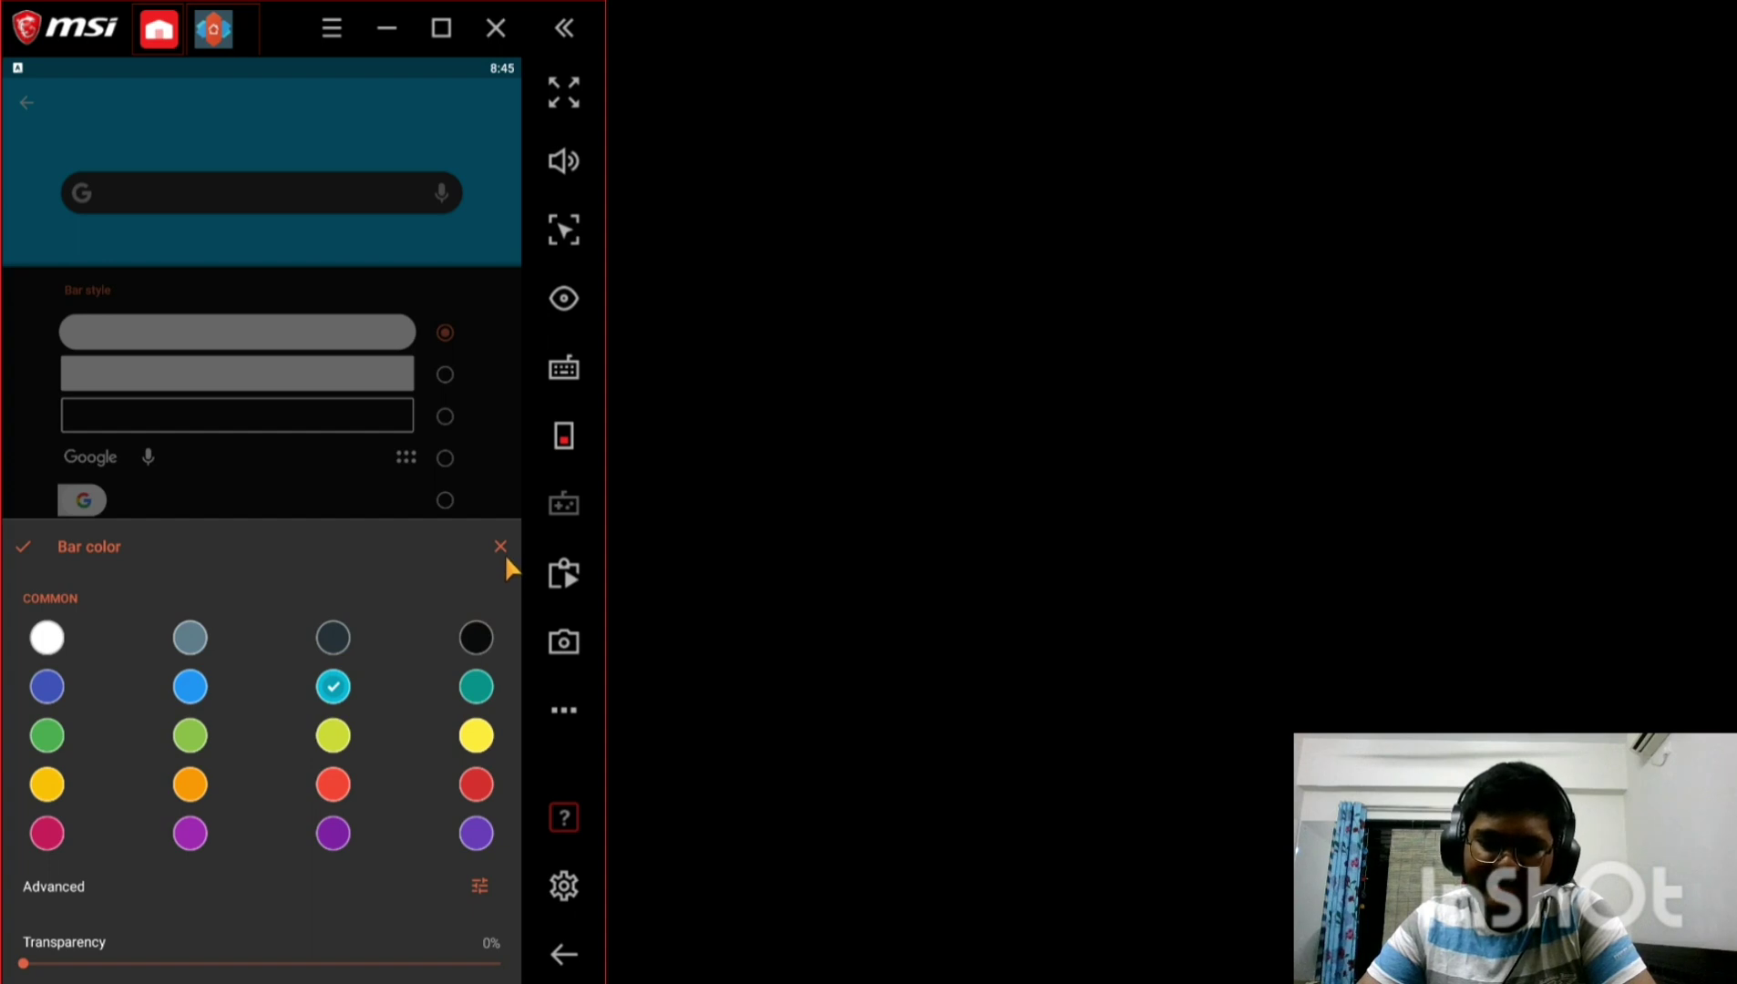
pyautogui.click(22, 549)
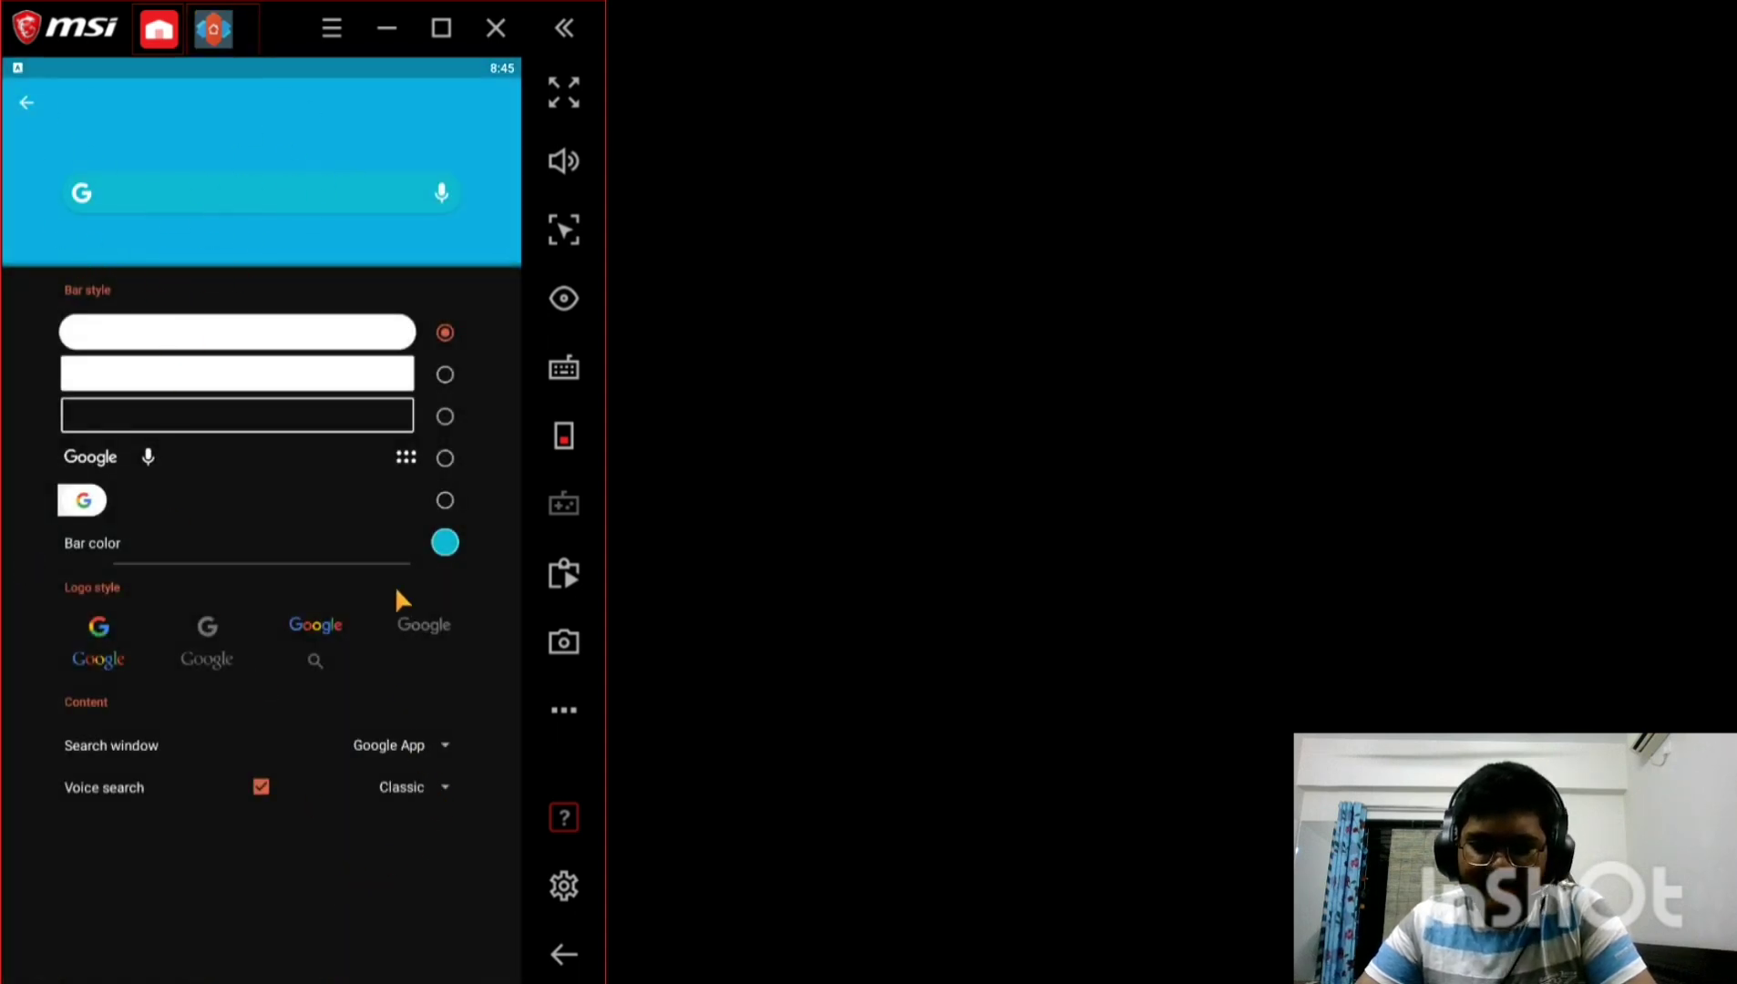
pyautogui.click(316, 662)
pyautogui.click(105, 631)
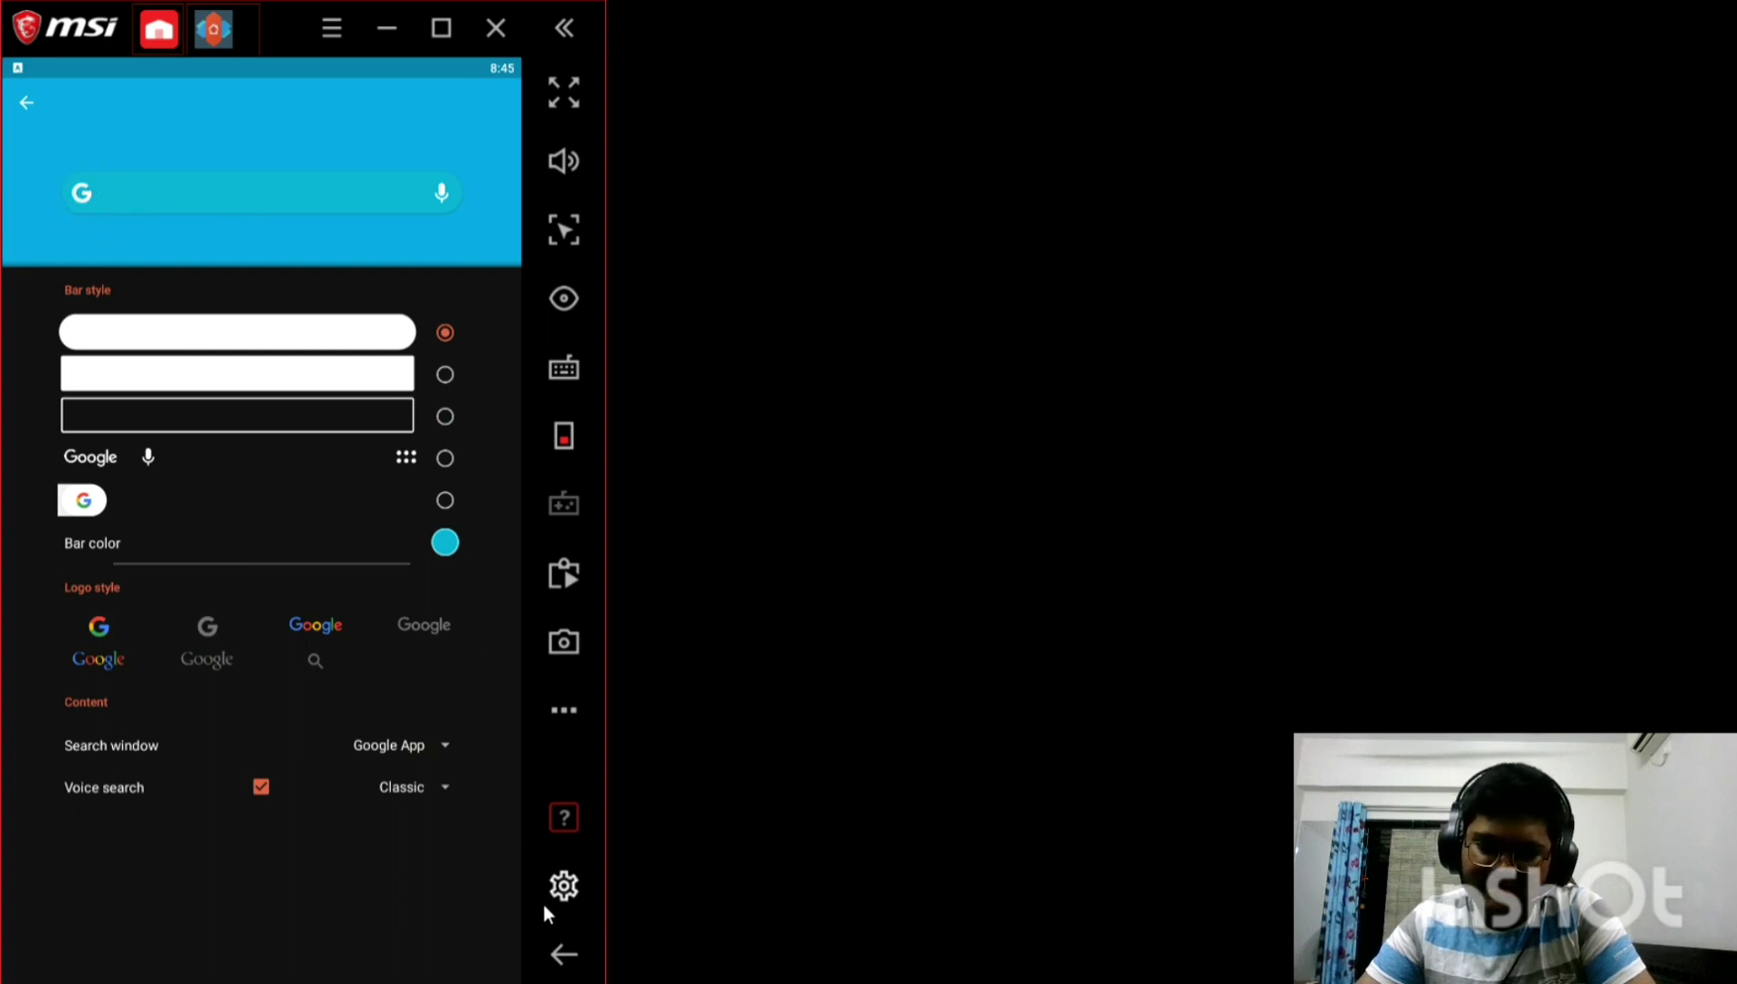
# Exit Nova Settings to the emulator home and reopen Nova Launcher.
pyautogui.click(562, 954)
pyautogui.click(562, 954)
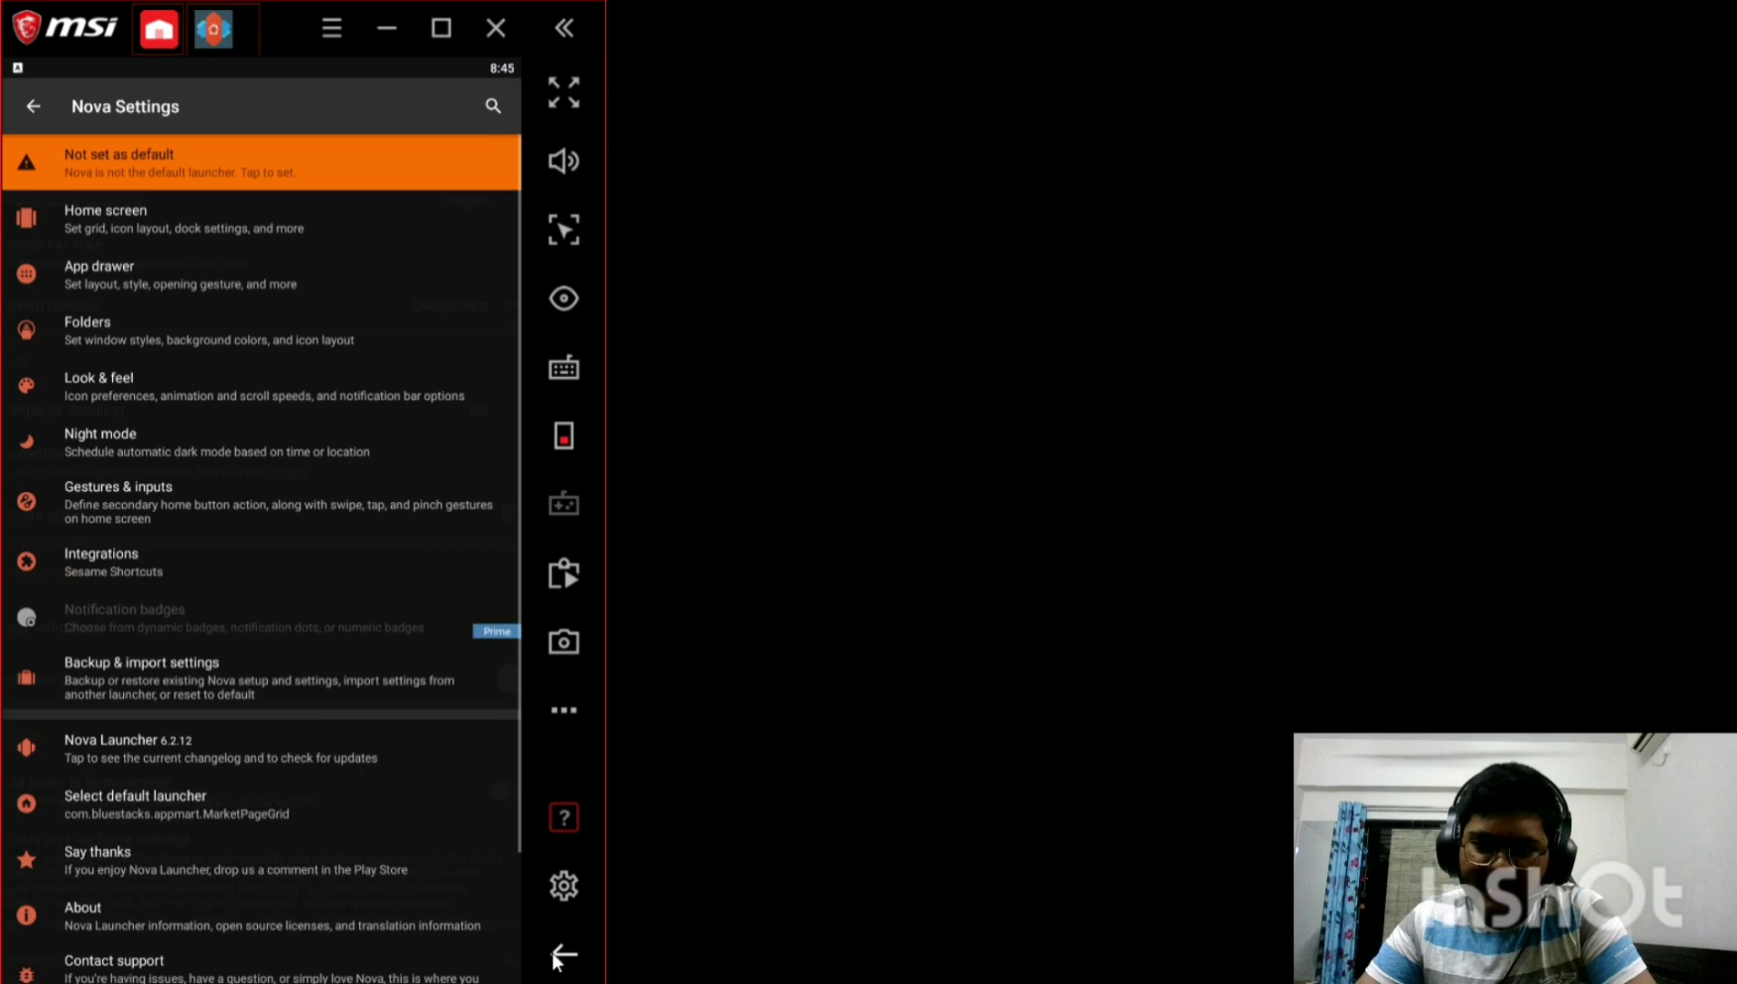
pyautogui.click(562, 954)
pyautogui.click(116, 500)
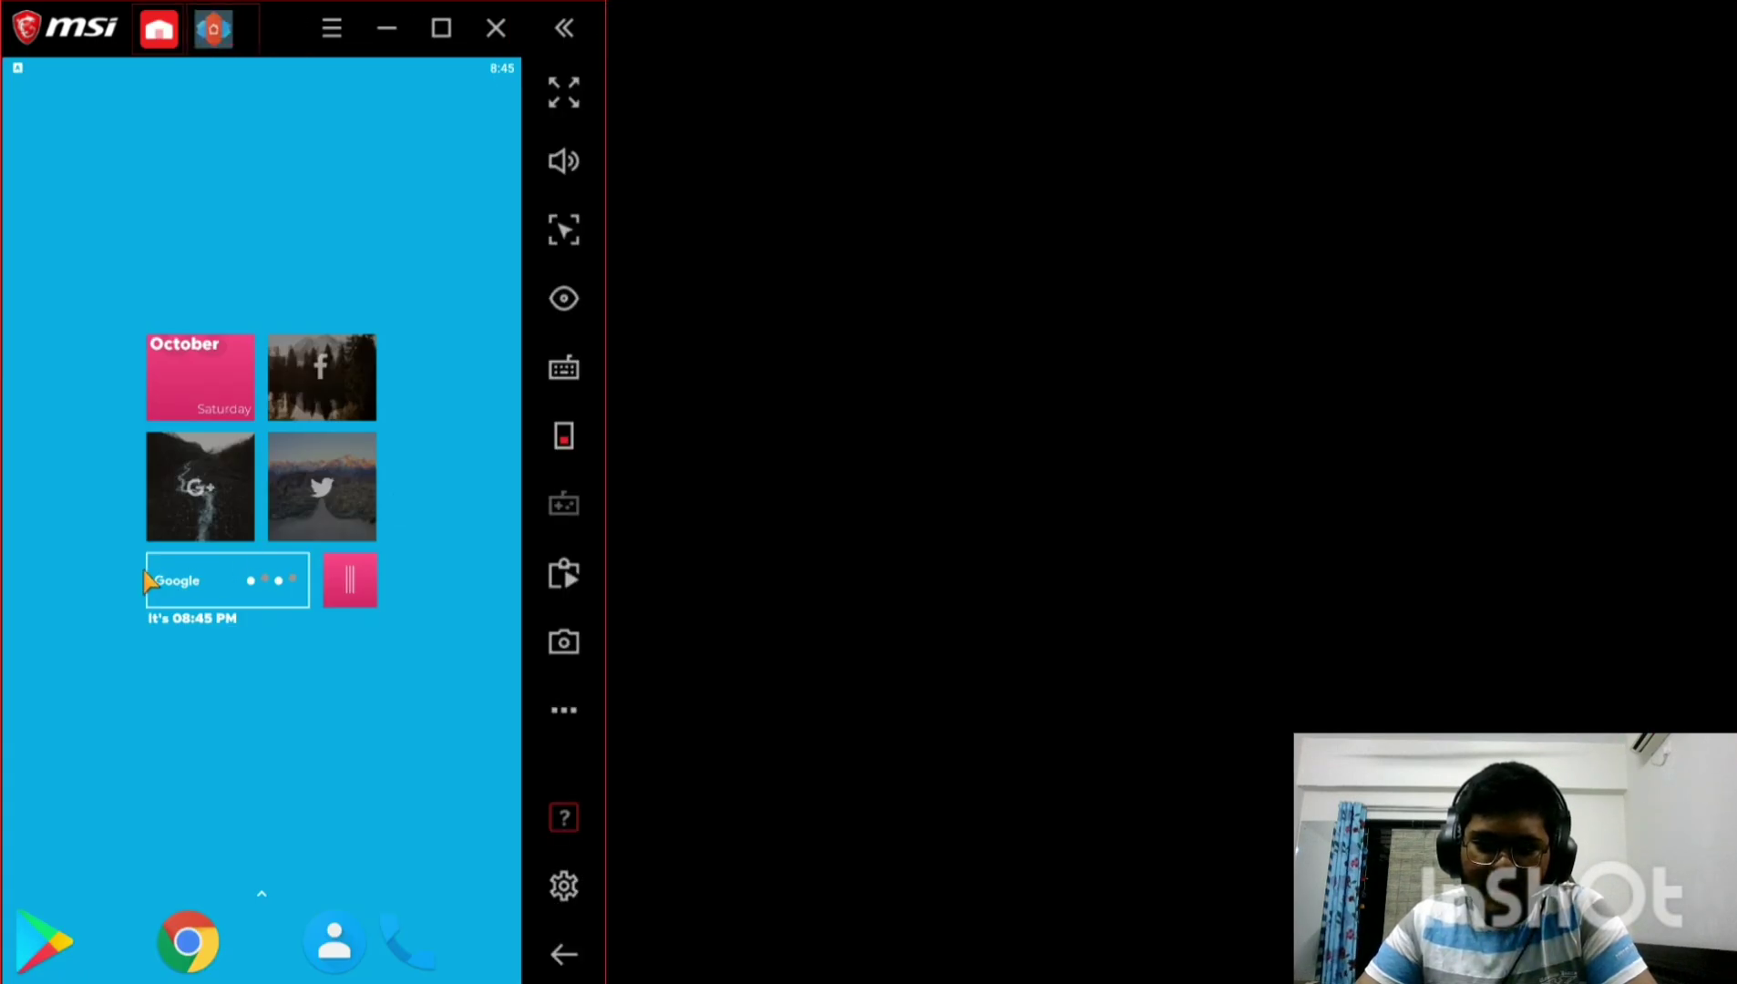
# Rearrange the dock, moving Chrome beside Play Store and Phone toward Contacts.
pyautogui.moveTo(294, 636); pyautogui.dragTo(41, 685)
pyautogui.moveTo(179, 683); pyautogui.dragTo(34, 660)
pyautogui.moveTo(329, 818); pyautogui.dragTo(380, 869)
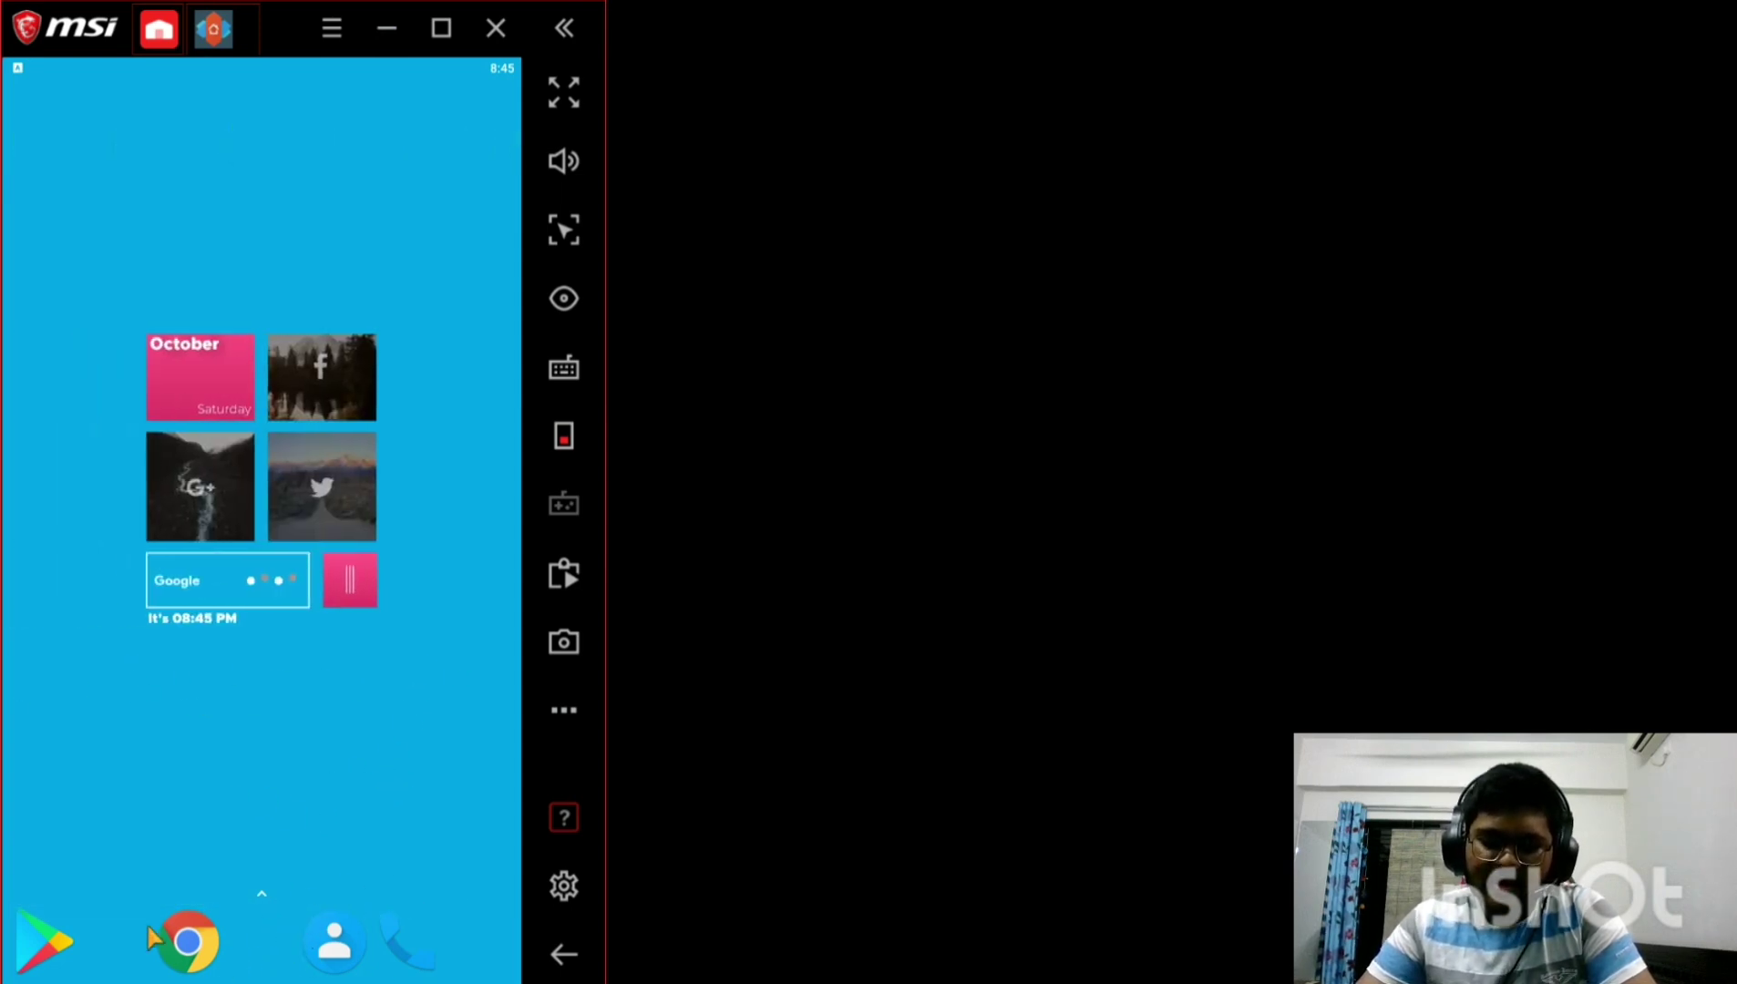
pyautogui.moveTo(442, 795); pyautogui.dragTo(70, 835)
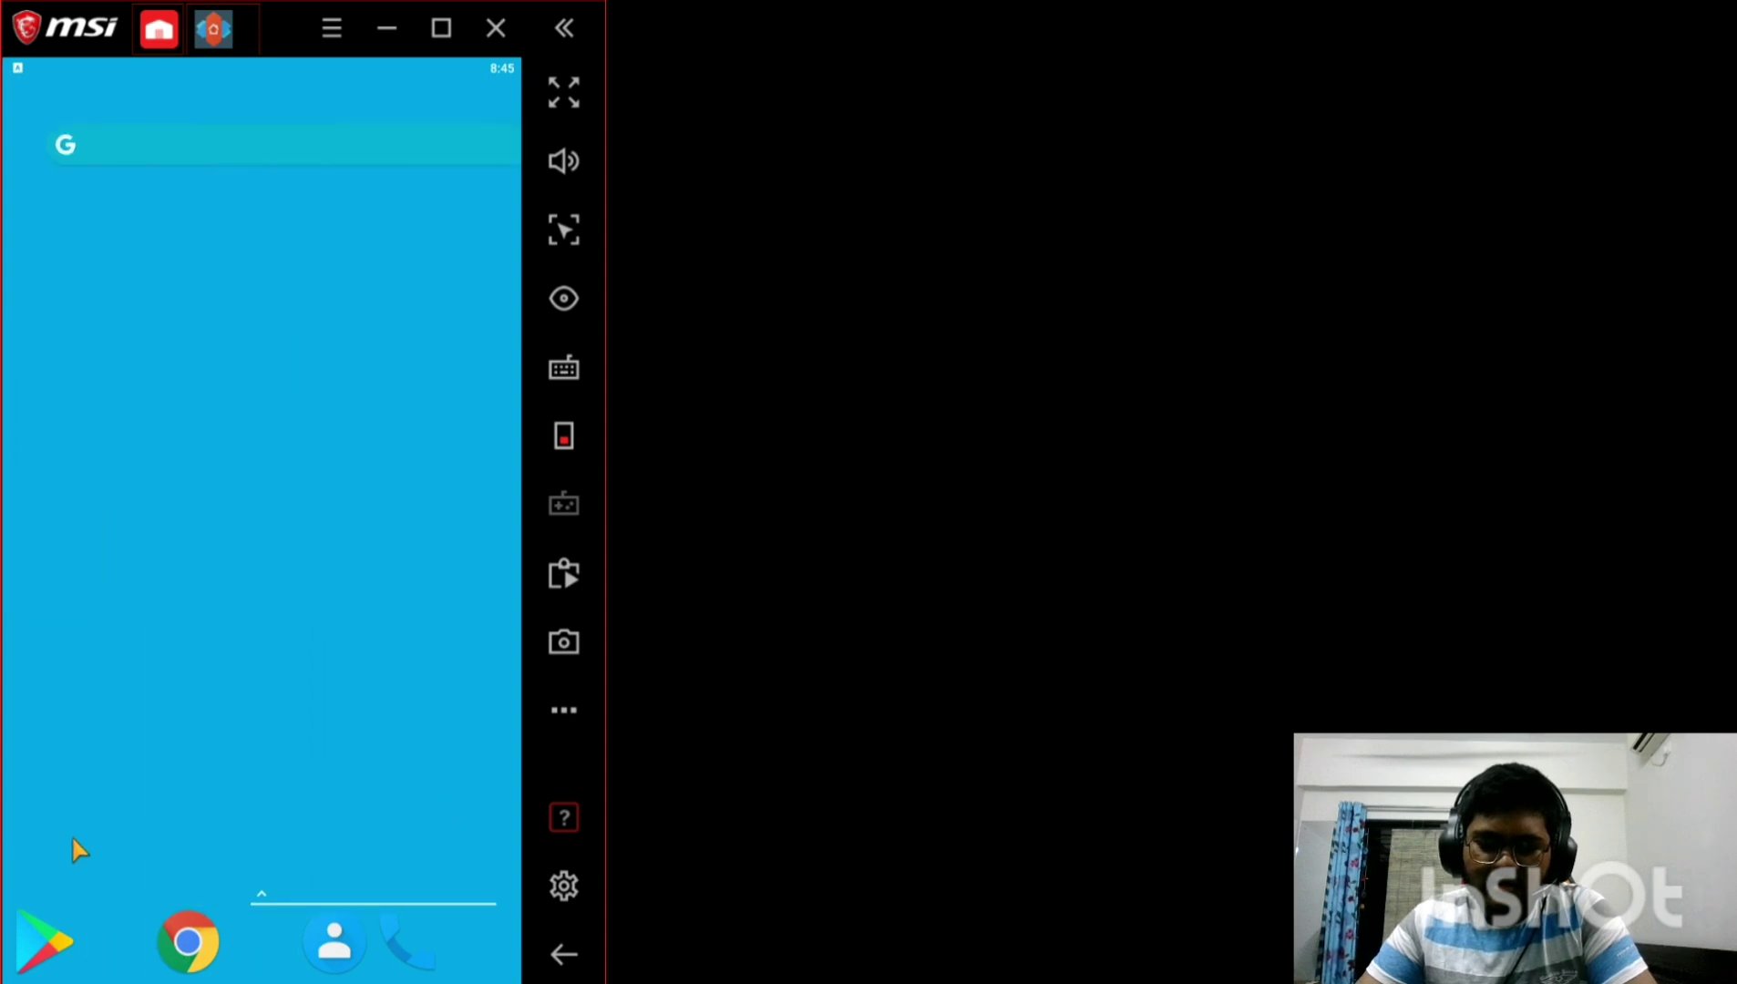
pyautogui.moveTo(178, 953); pyautogui.dragTo(115, 953)
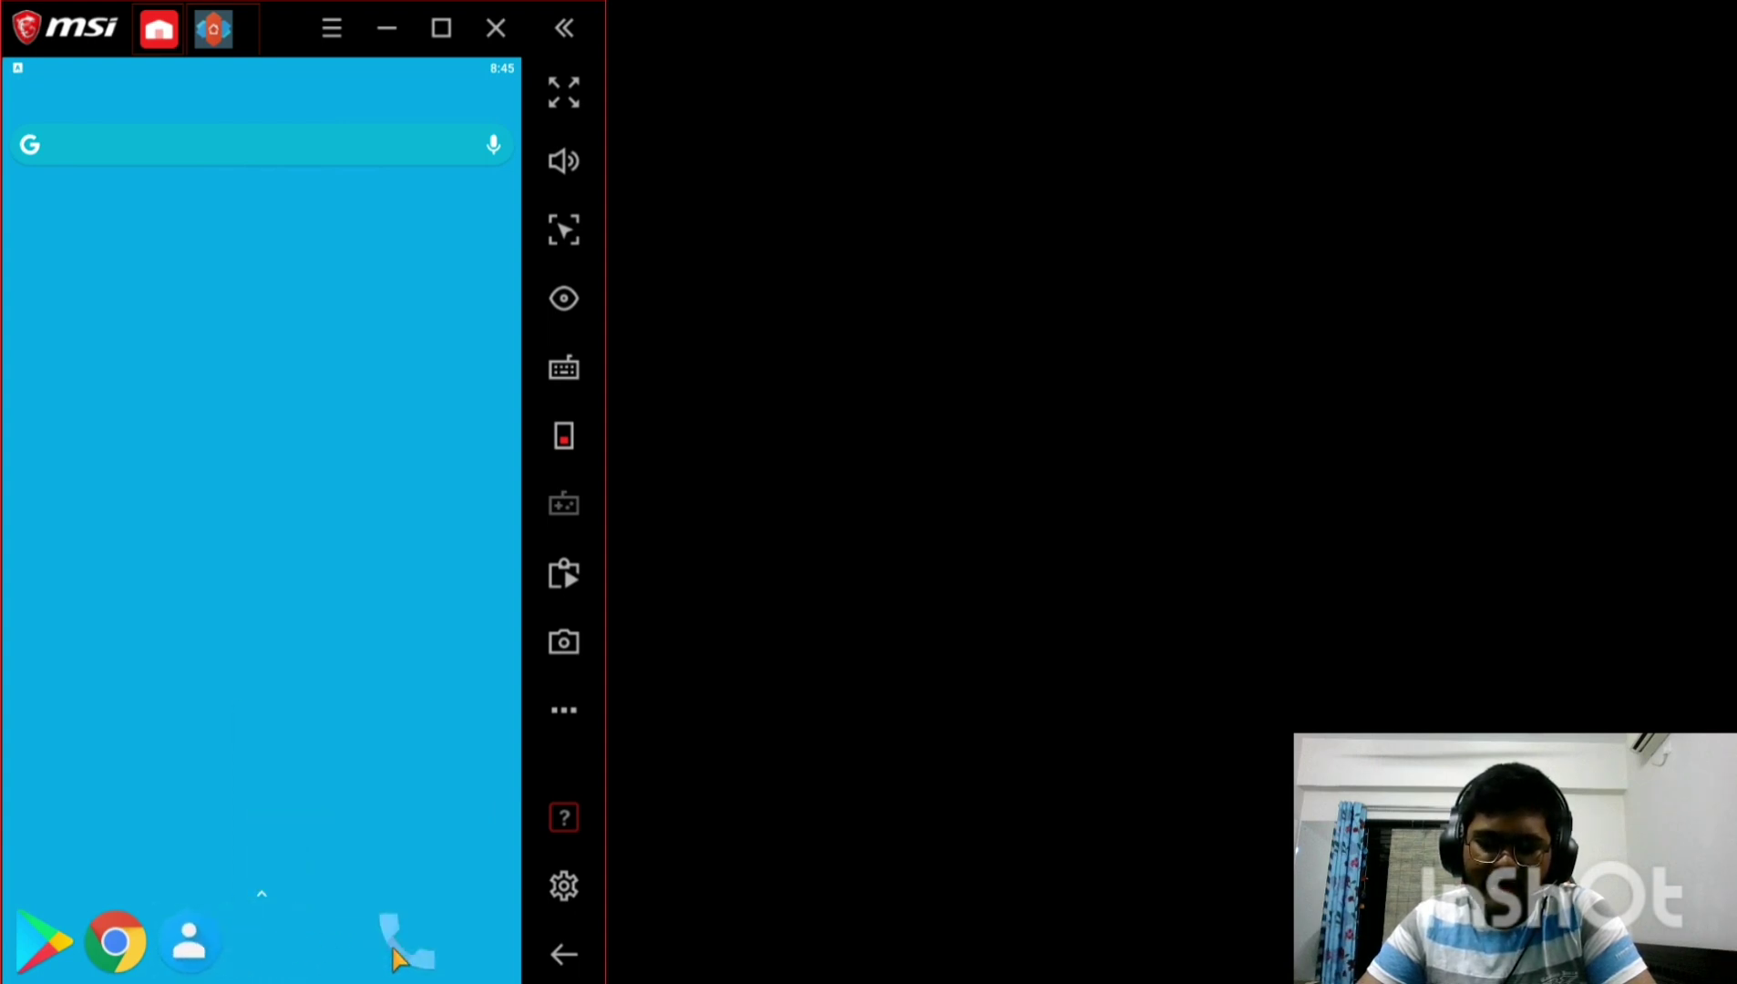
pyautogui.moveTo(386, 935); pyautogui.dragTo(260, 919)
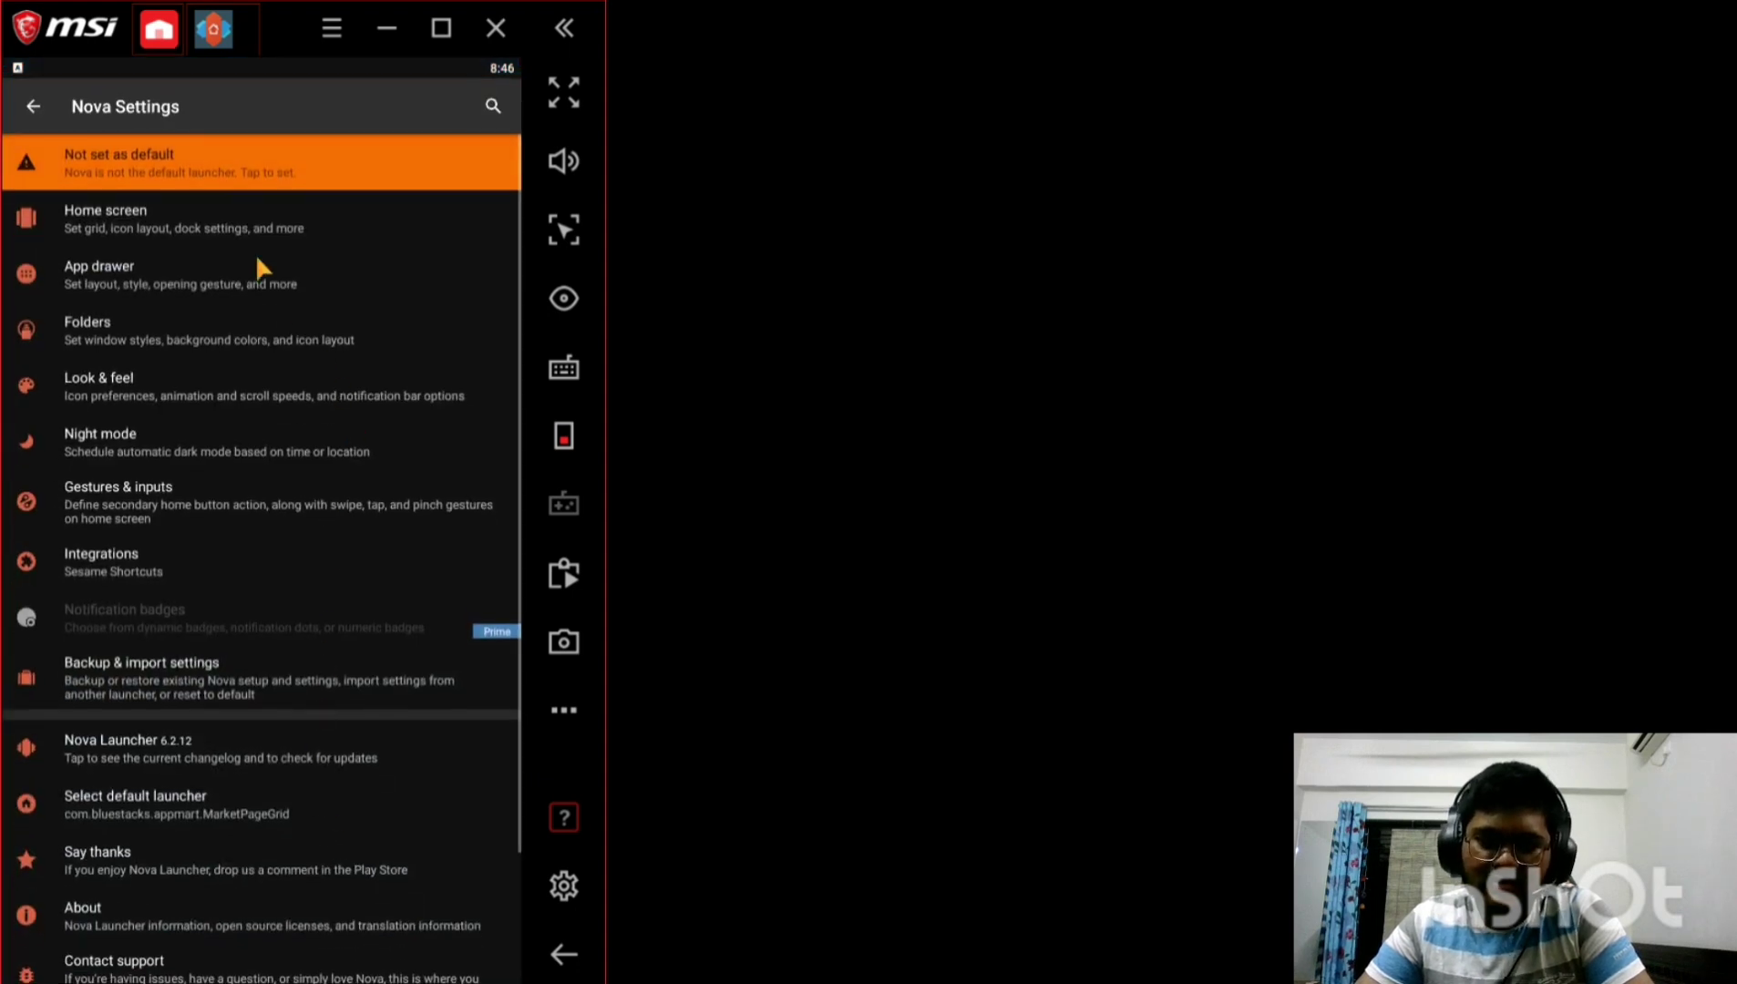
# Set Dock icons to 4 in Nova's Home screen > Dock settings.
pyautogui.click(205, 214)
pyautogui.click(205, 373)
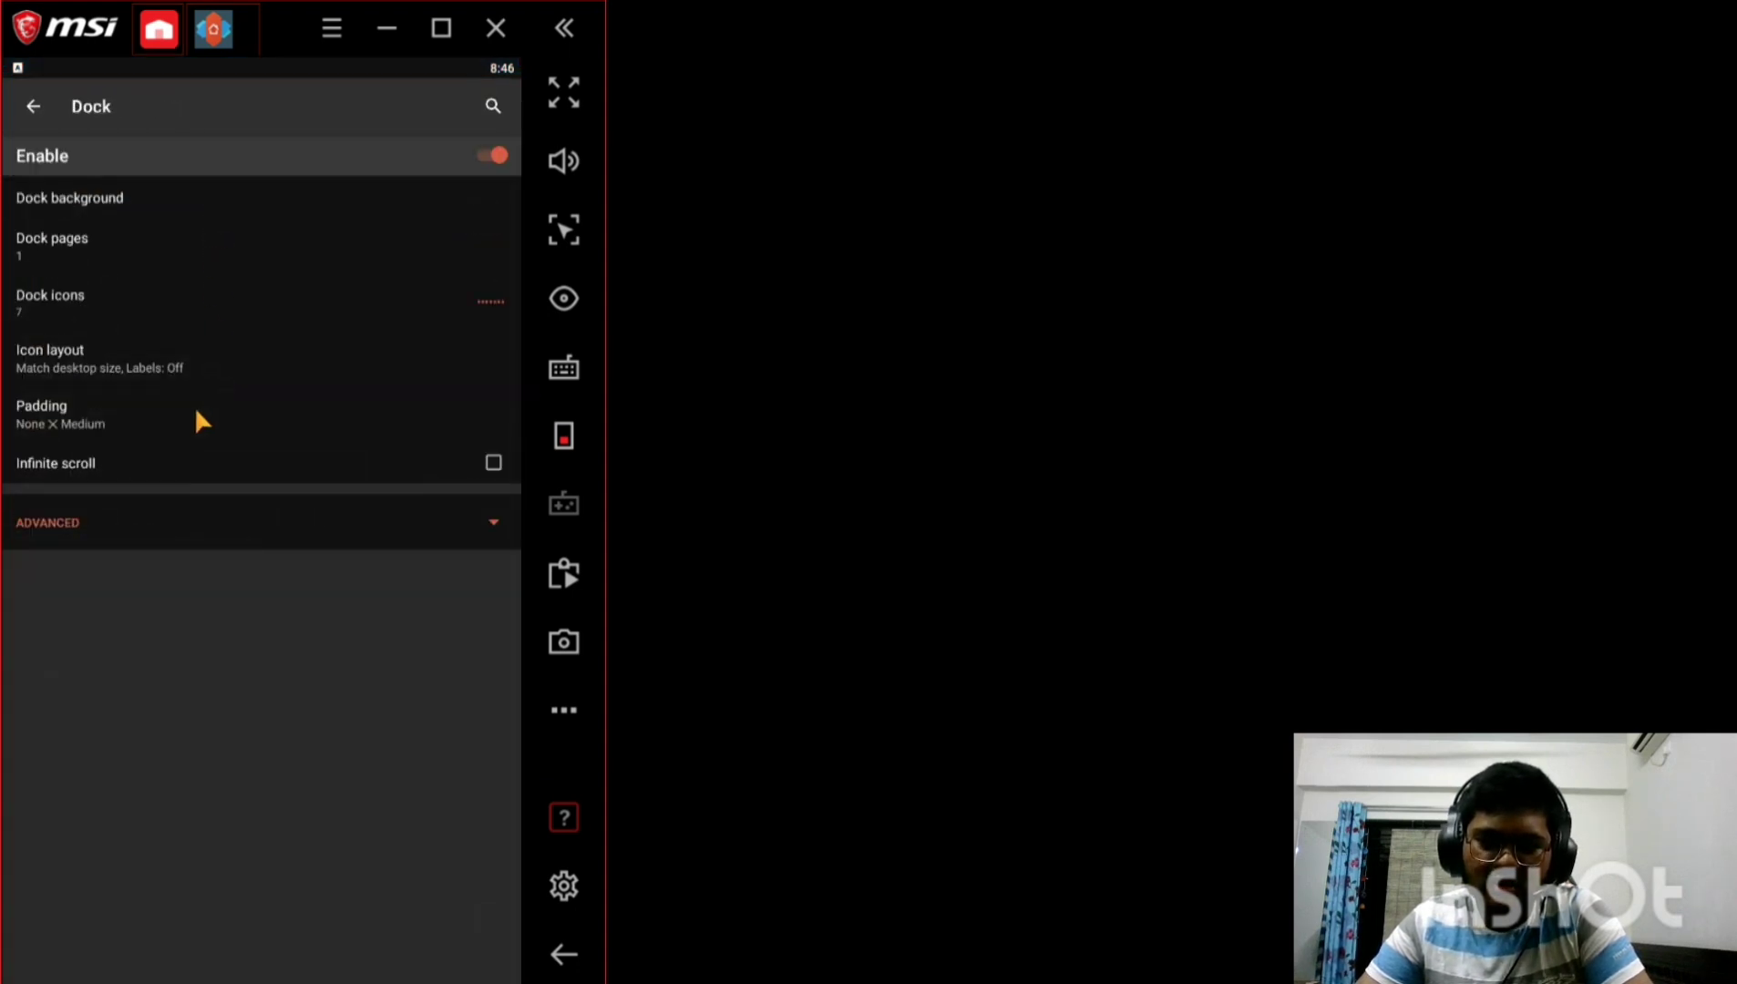
pyautogui.click(52, 299)
pyautogui.moveTo(255, 569); pyautogui.dragTo(372, 572)
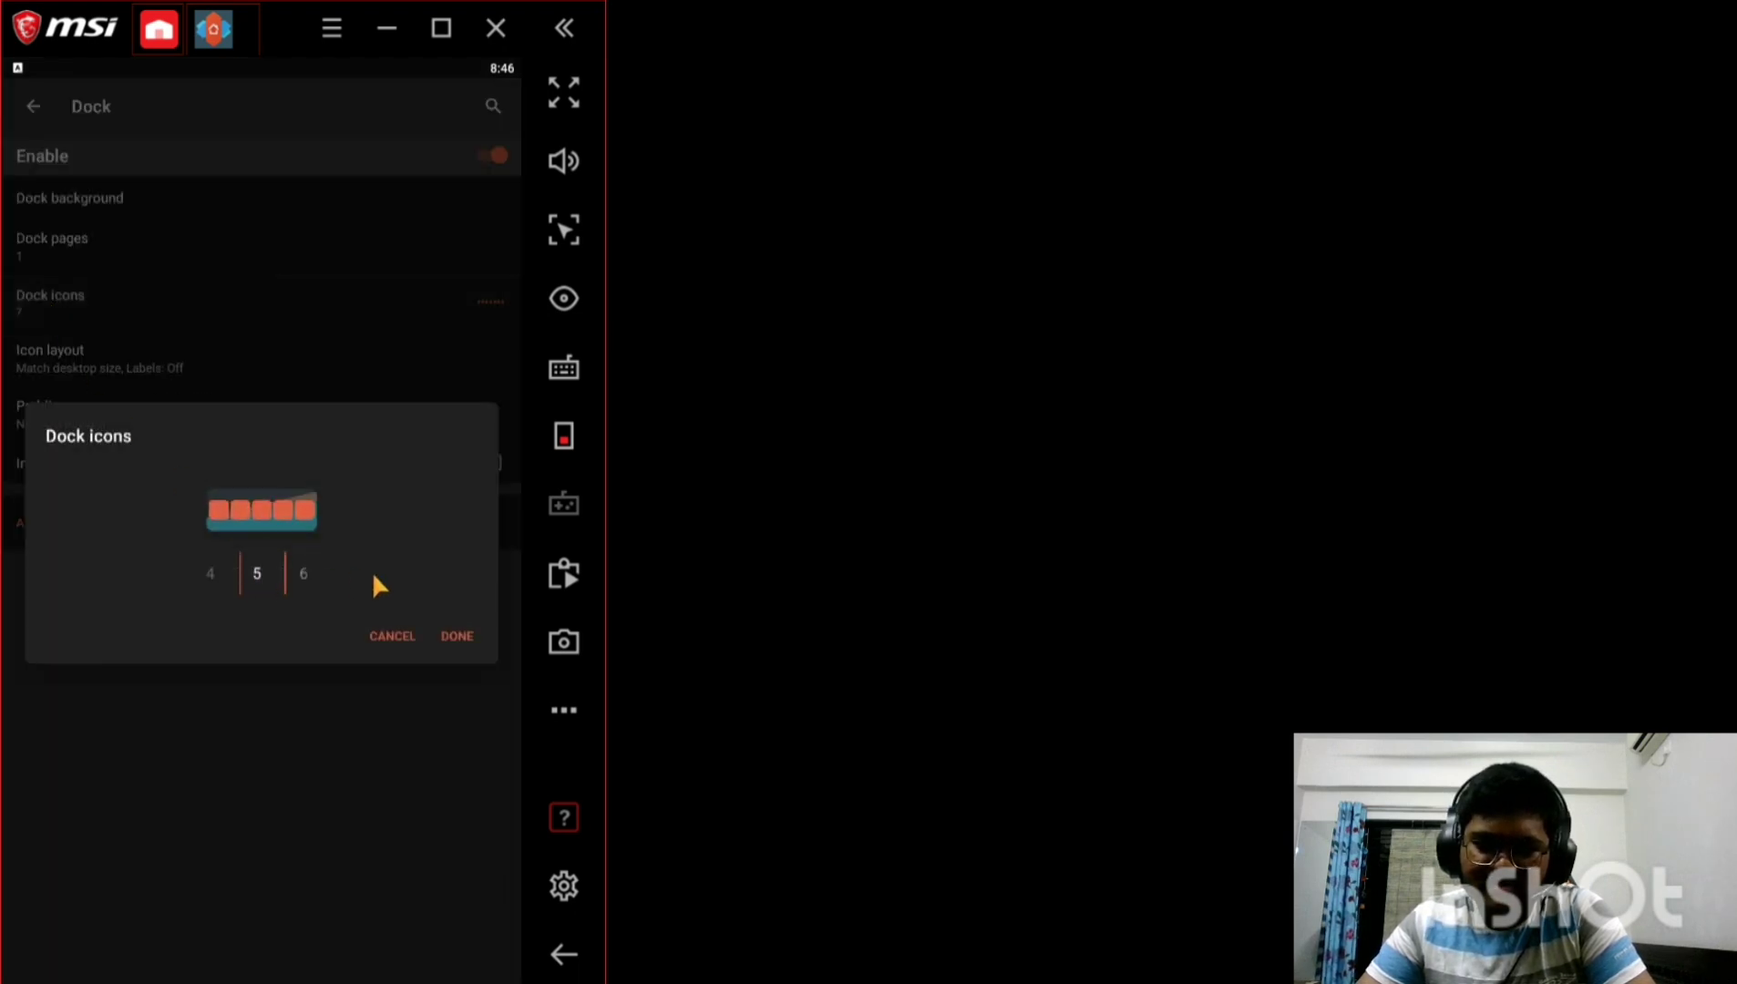
pyautogui.click(456, 636)
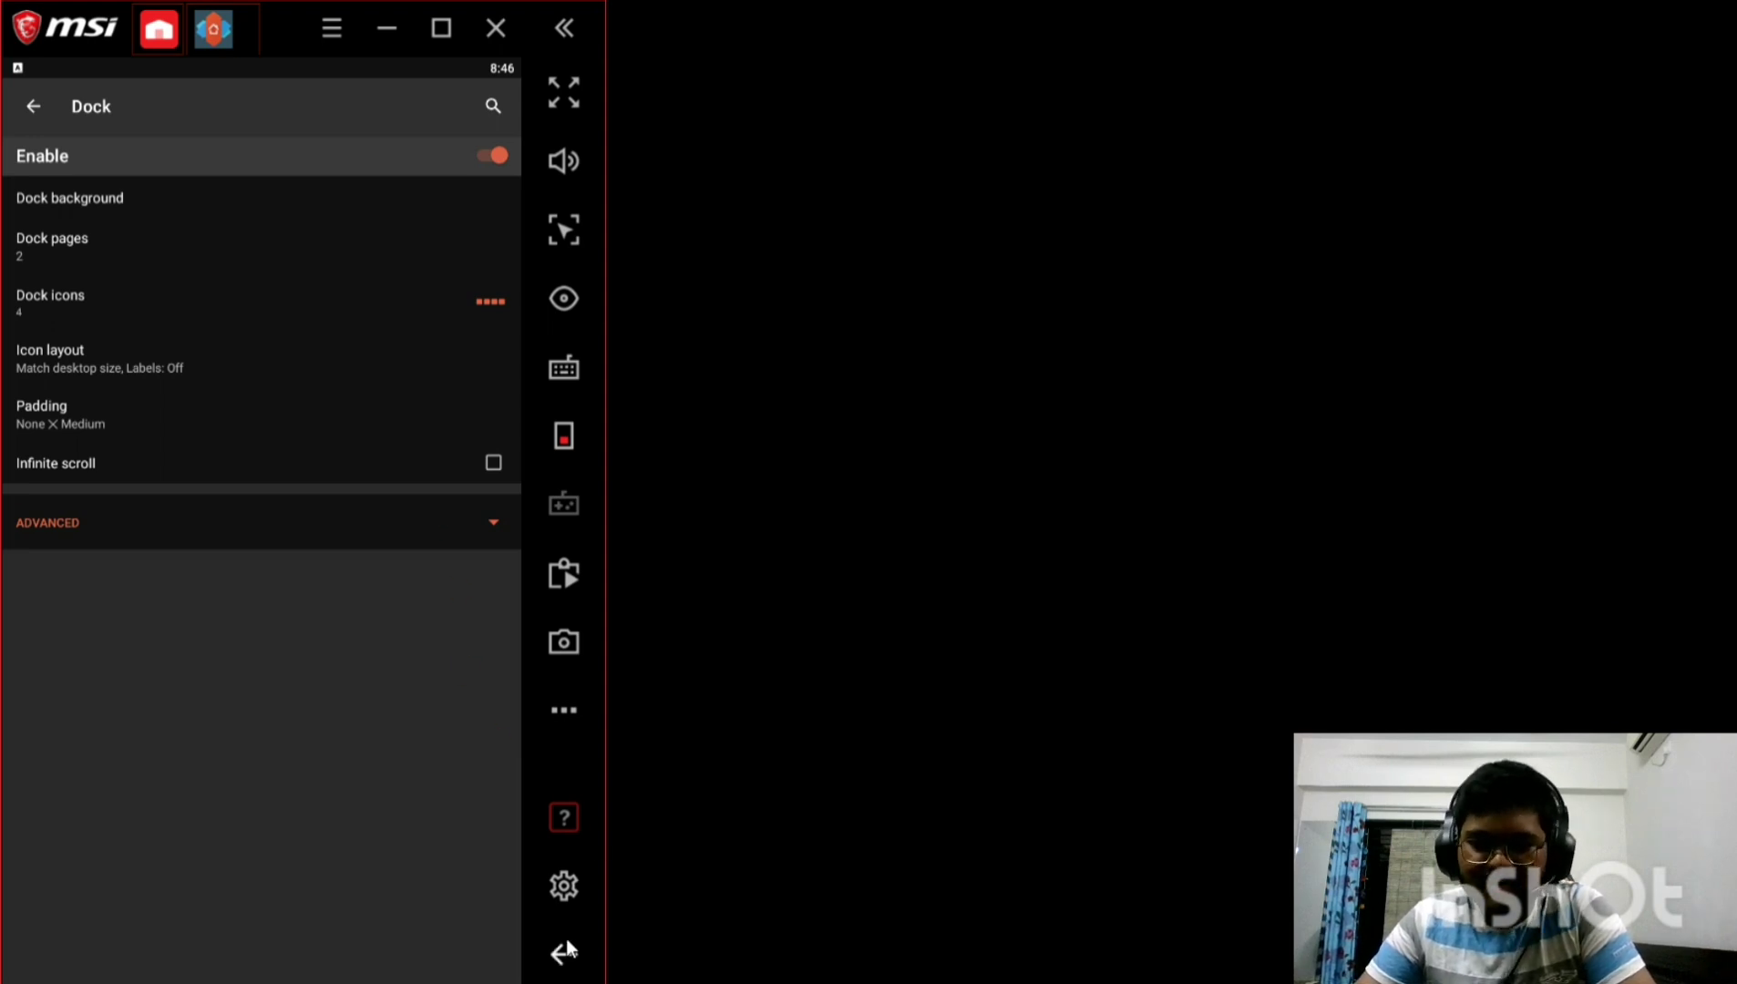
# Apply the Whicons icon pack under Look & feel > Icon style.
pyautogui.click(565, 942)
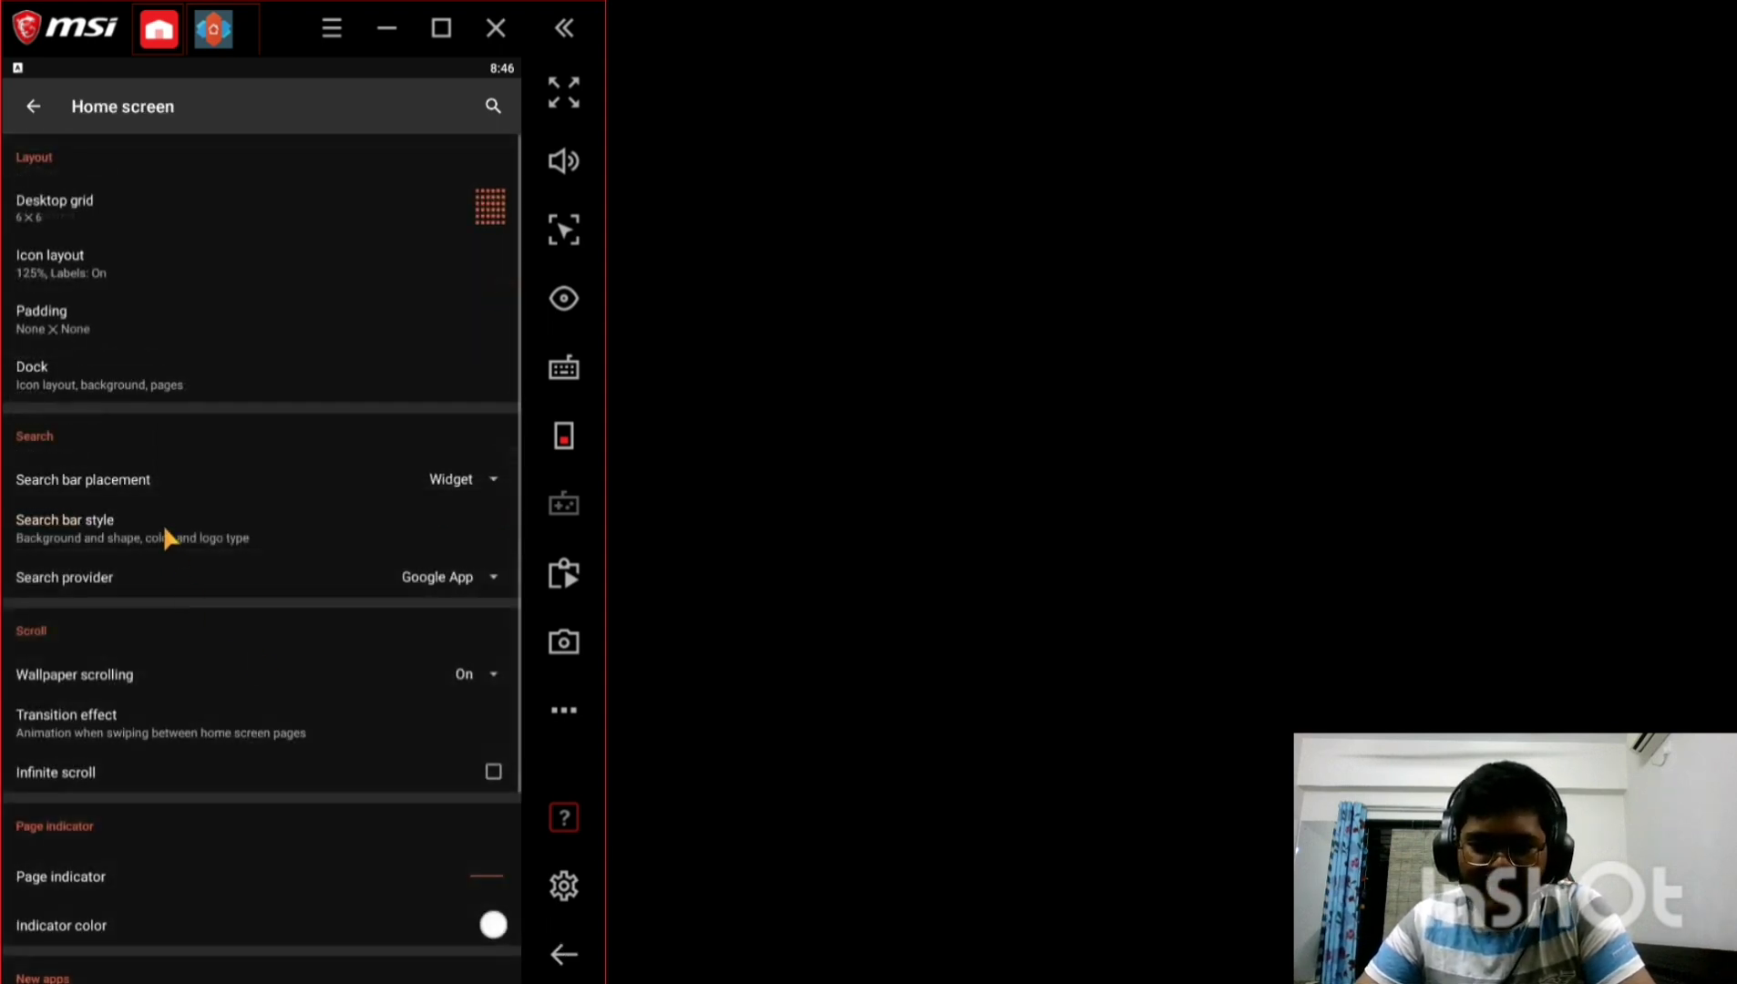
pyautogui.click(579, 952)
pyautogui.click(147, 390)
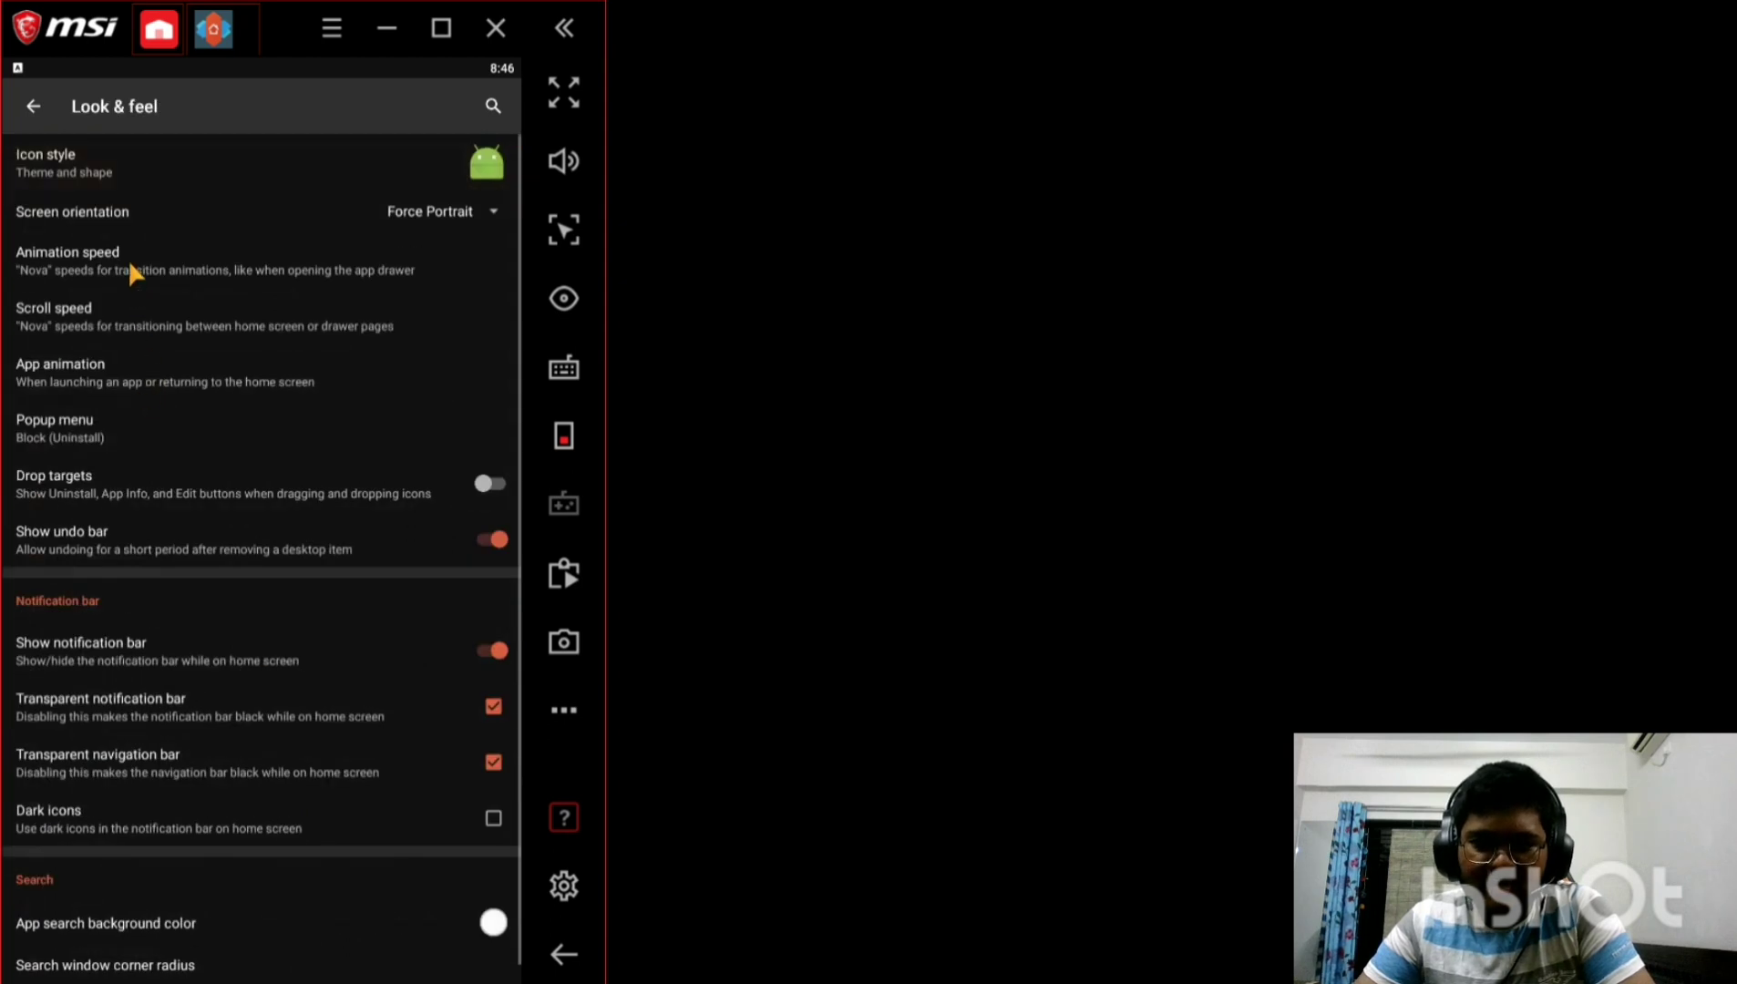
pyautogui.click(69, 155)
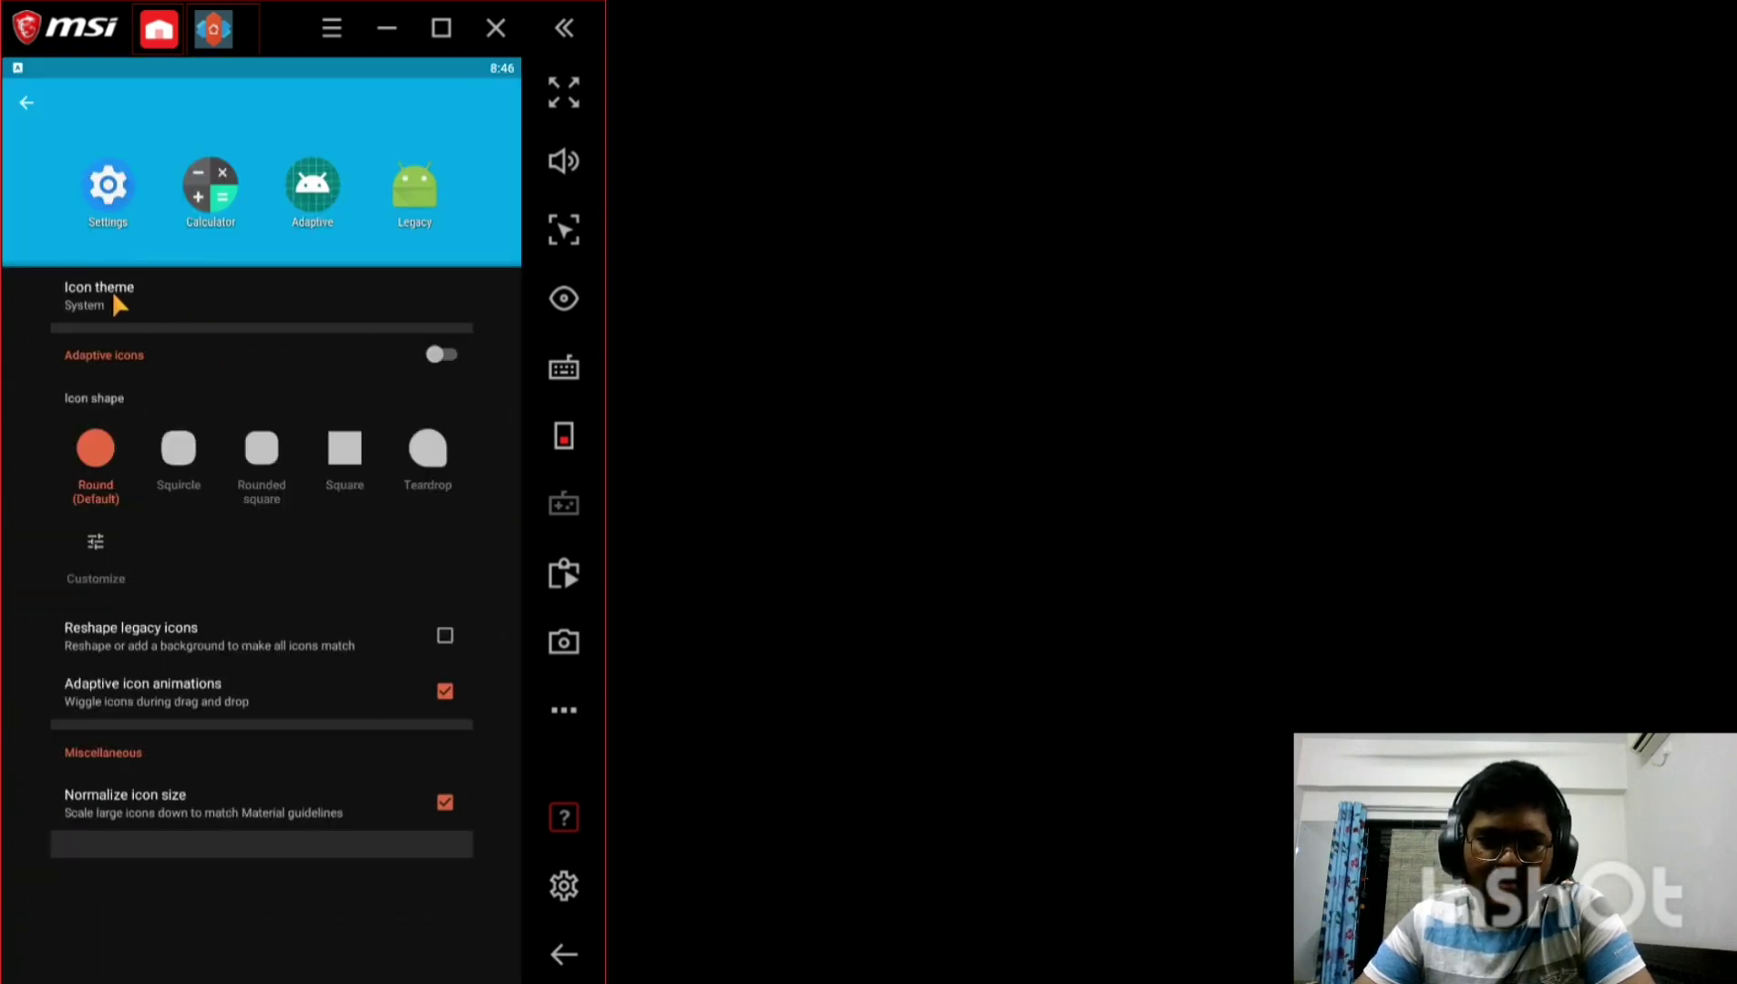
pyautogui.click(114, 299)
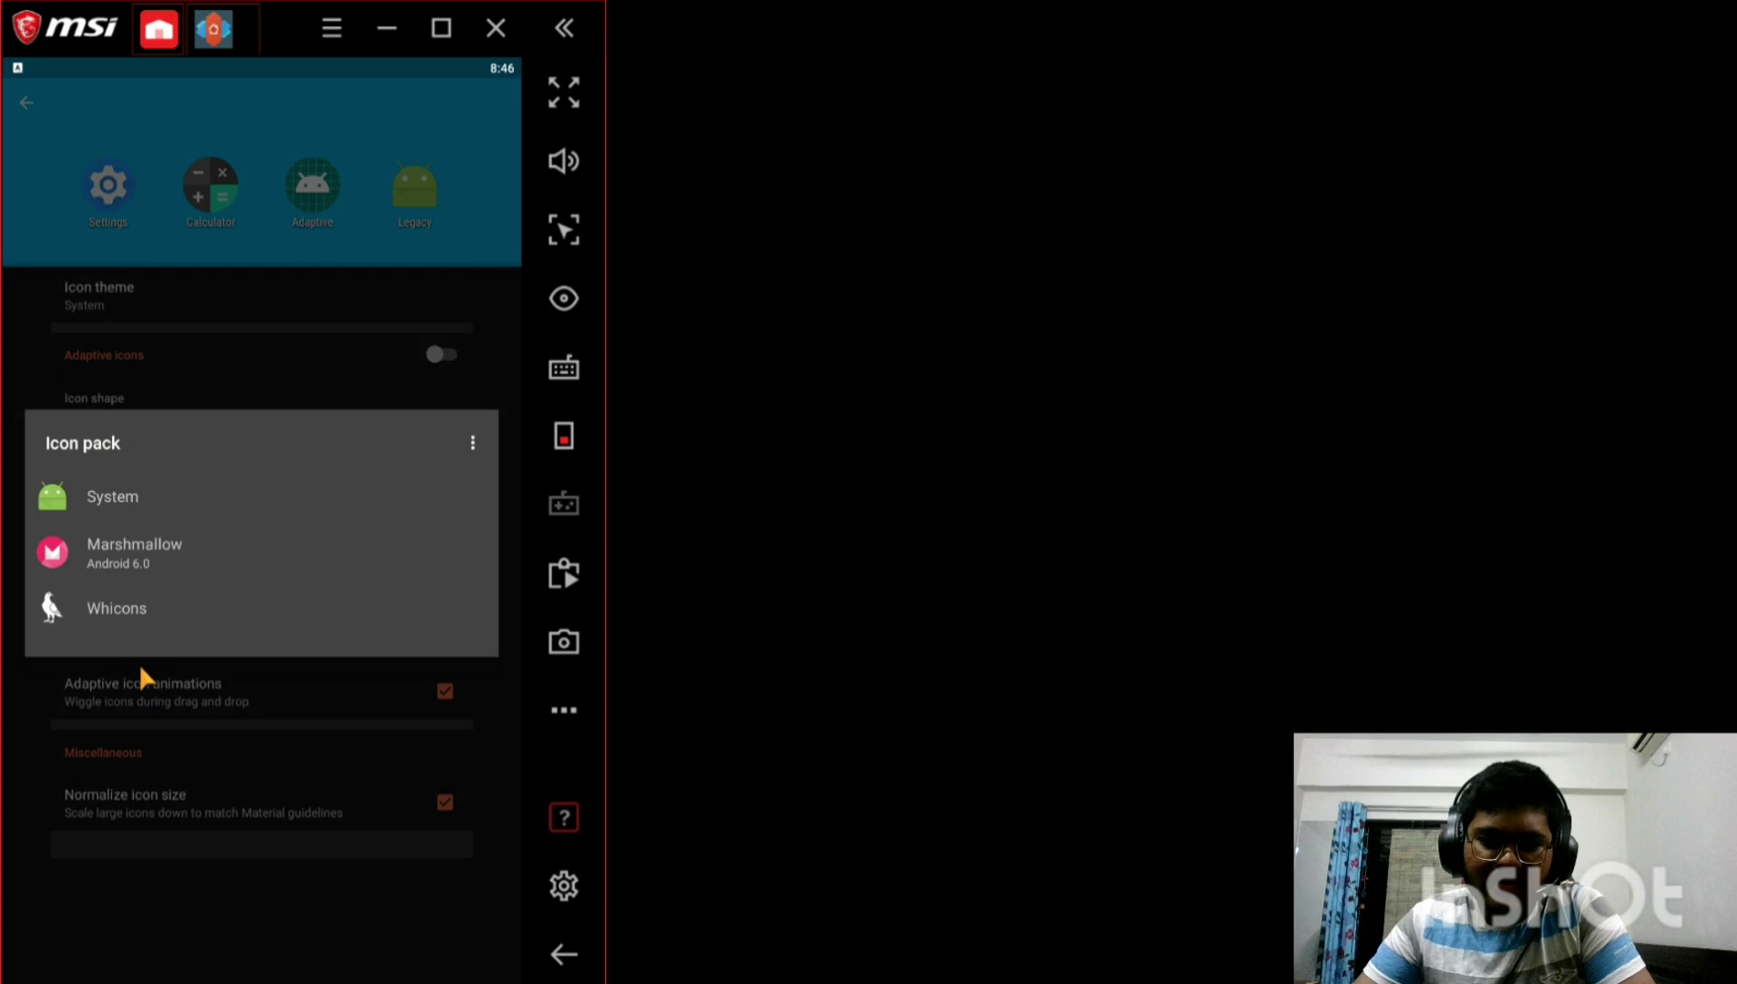
pyautogui.click(109, 613)
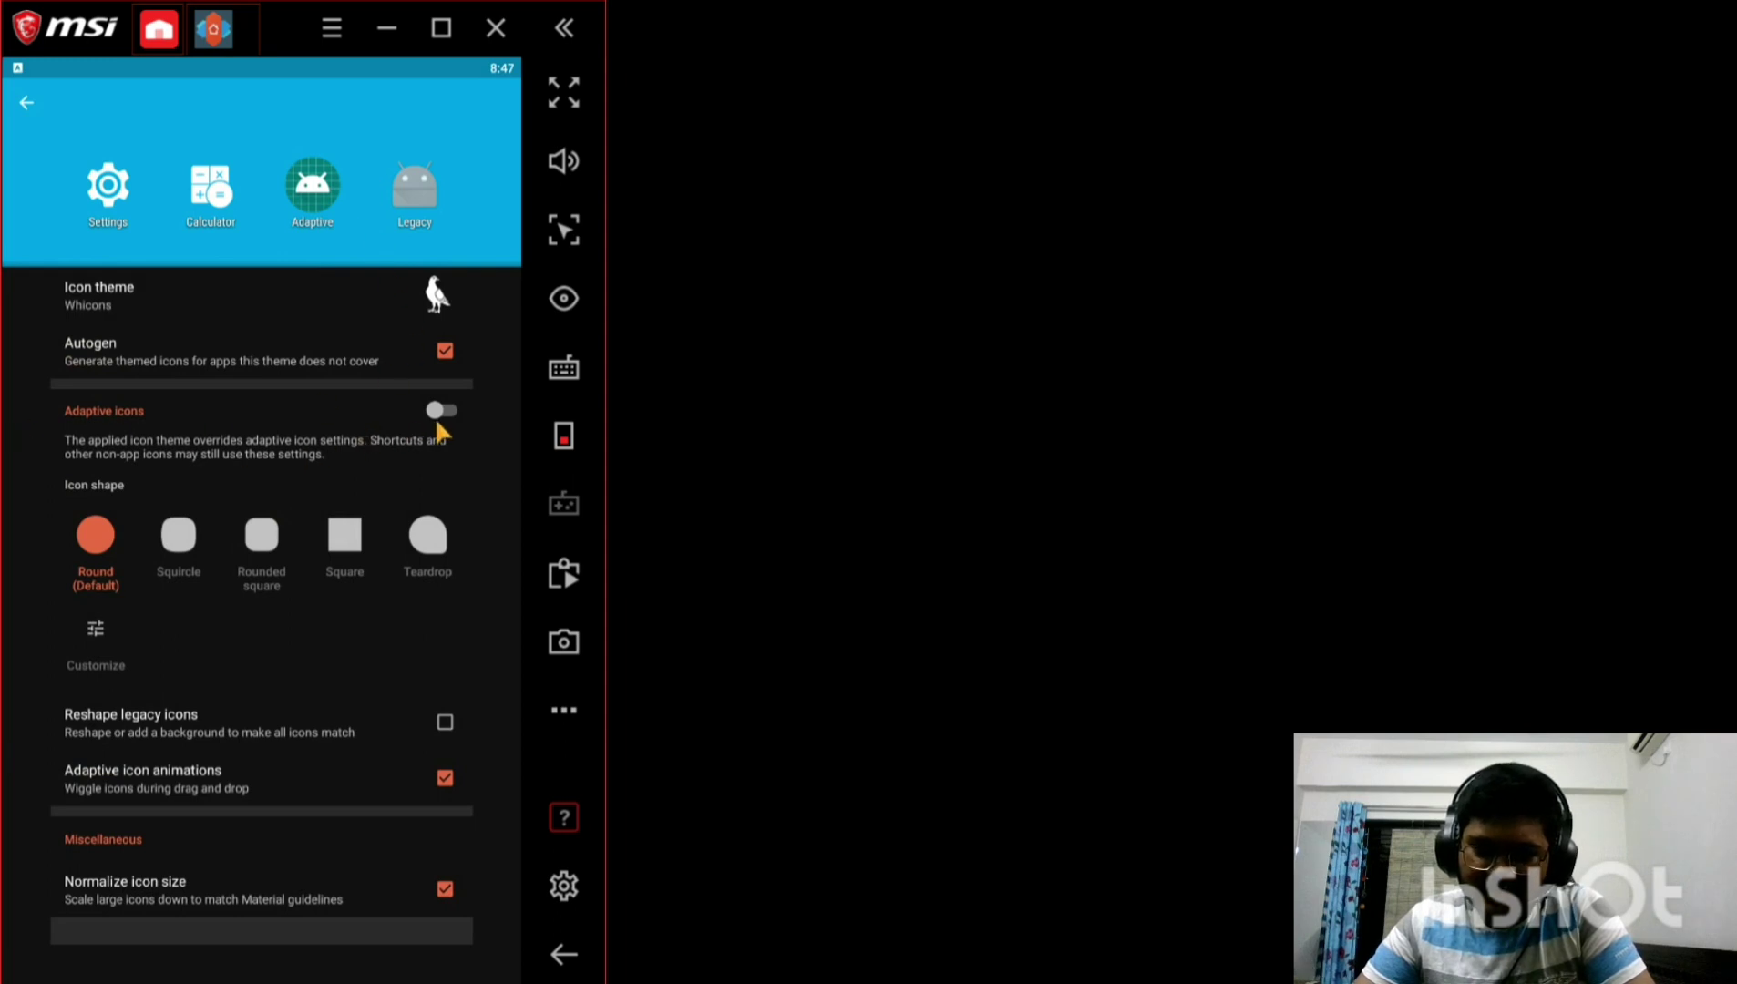
# Preview several icon shapes and settle on Rounded square.
pyautogui.click(346, 535)
pyautogui.click(427, 535)
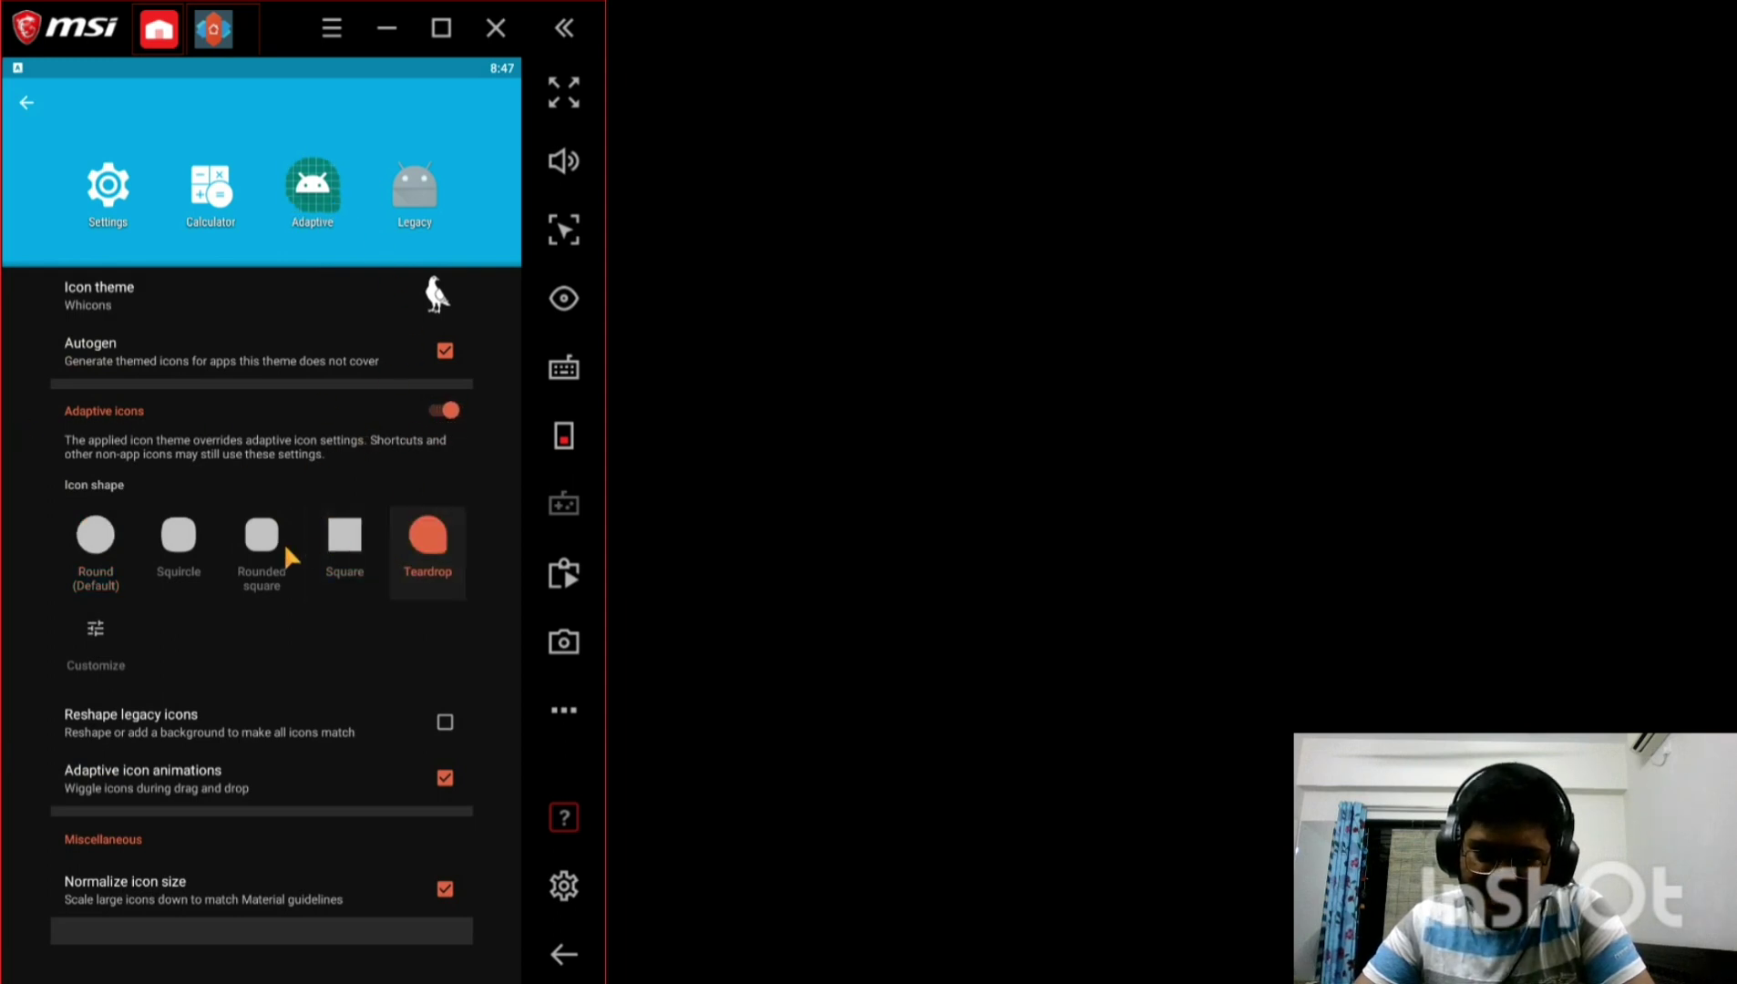
pyautogui.click(178, 537)
pyautogui.click(107, 549)
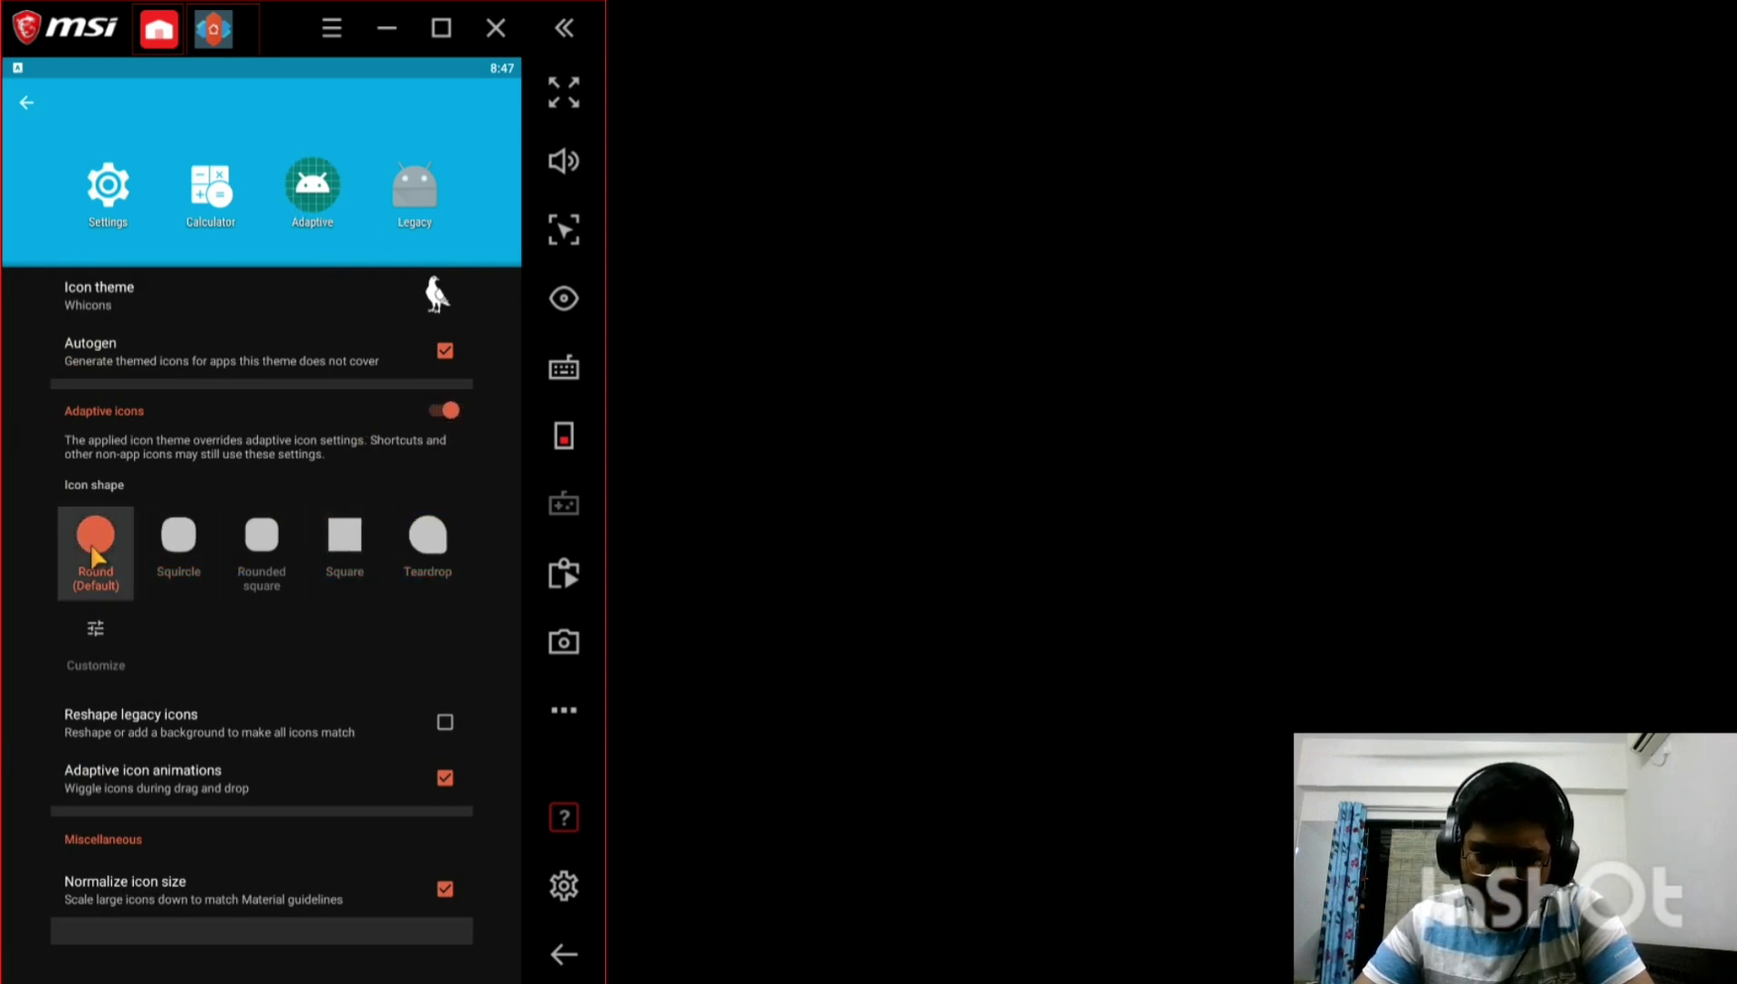
pyautogui.click(256, 540)
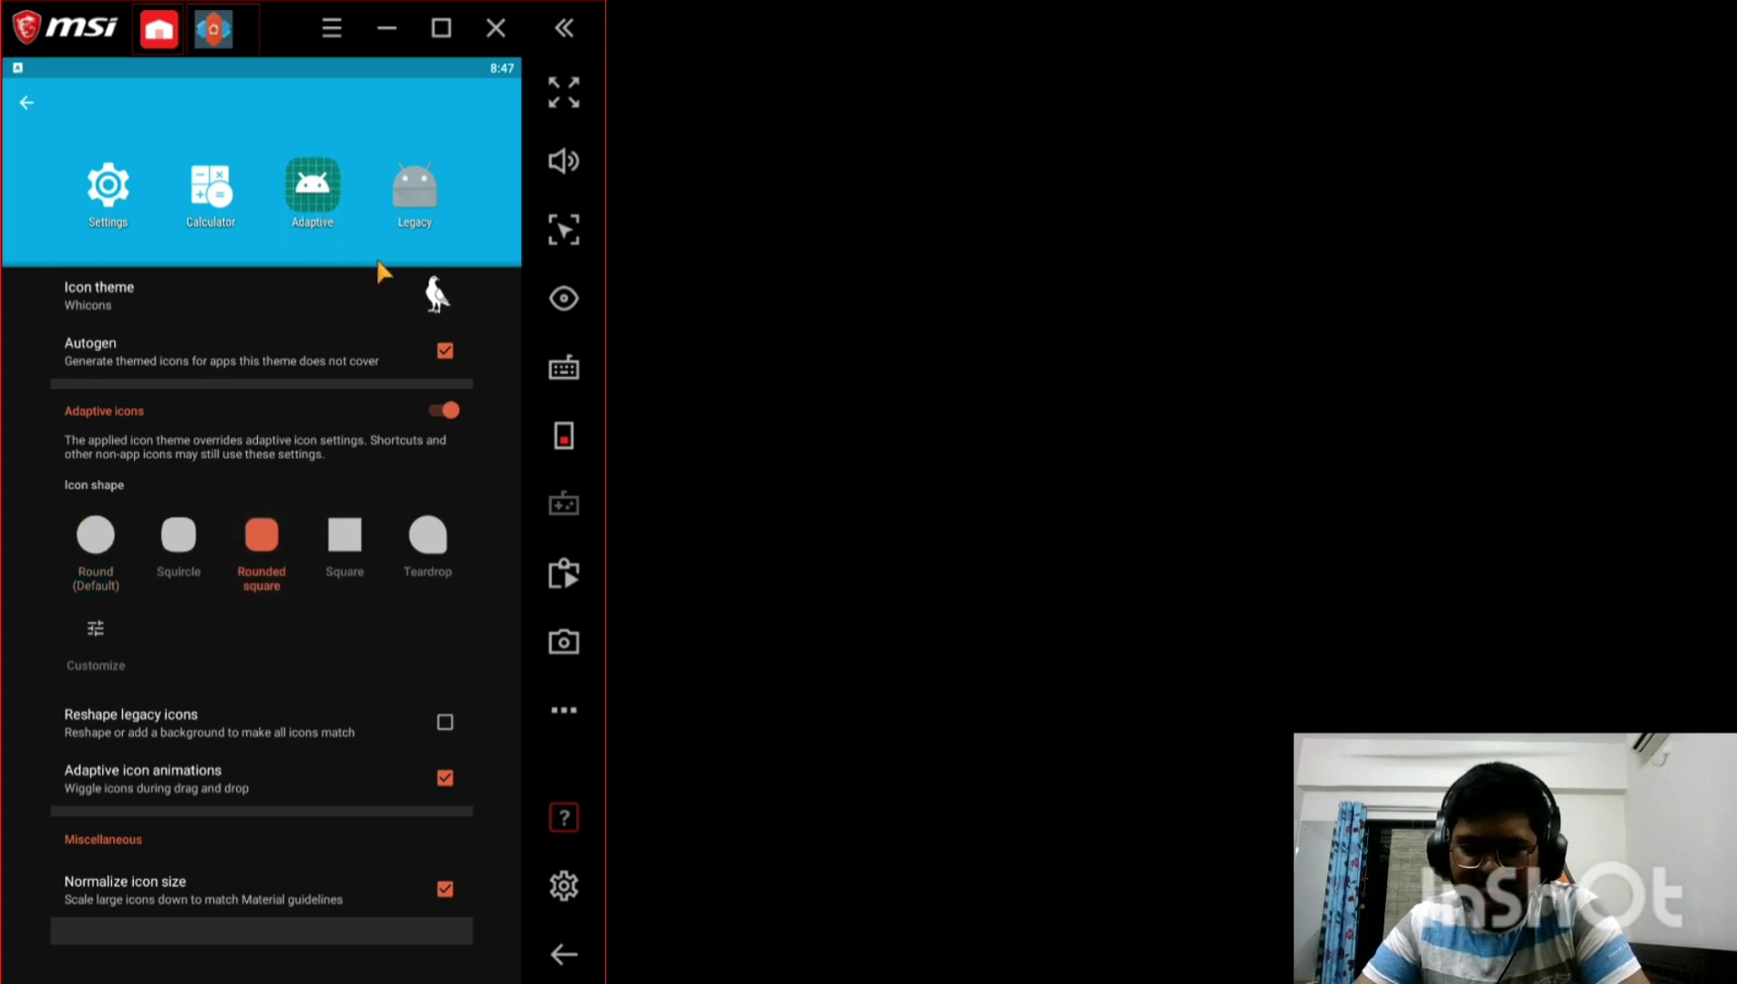
pyautogui.click(564, 953)
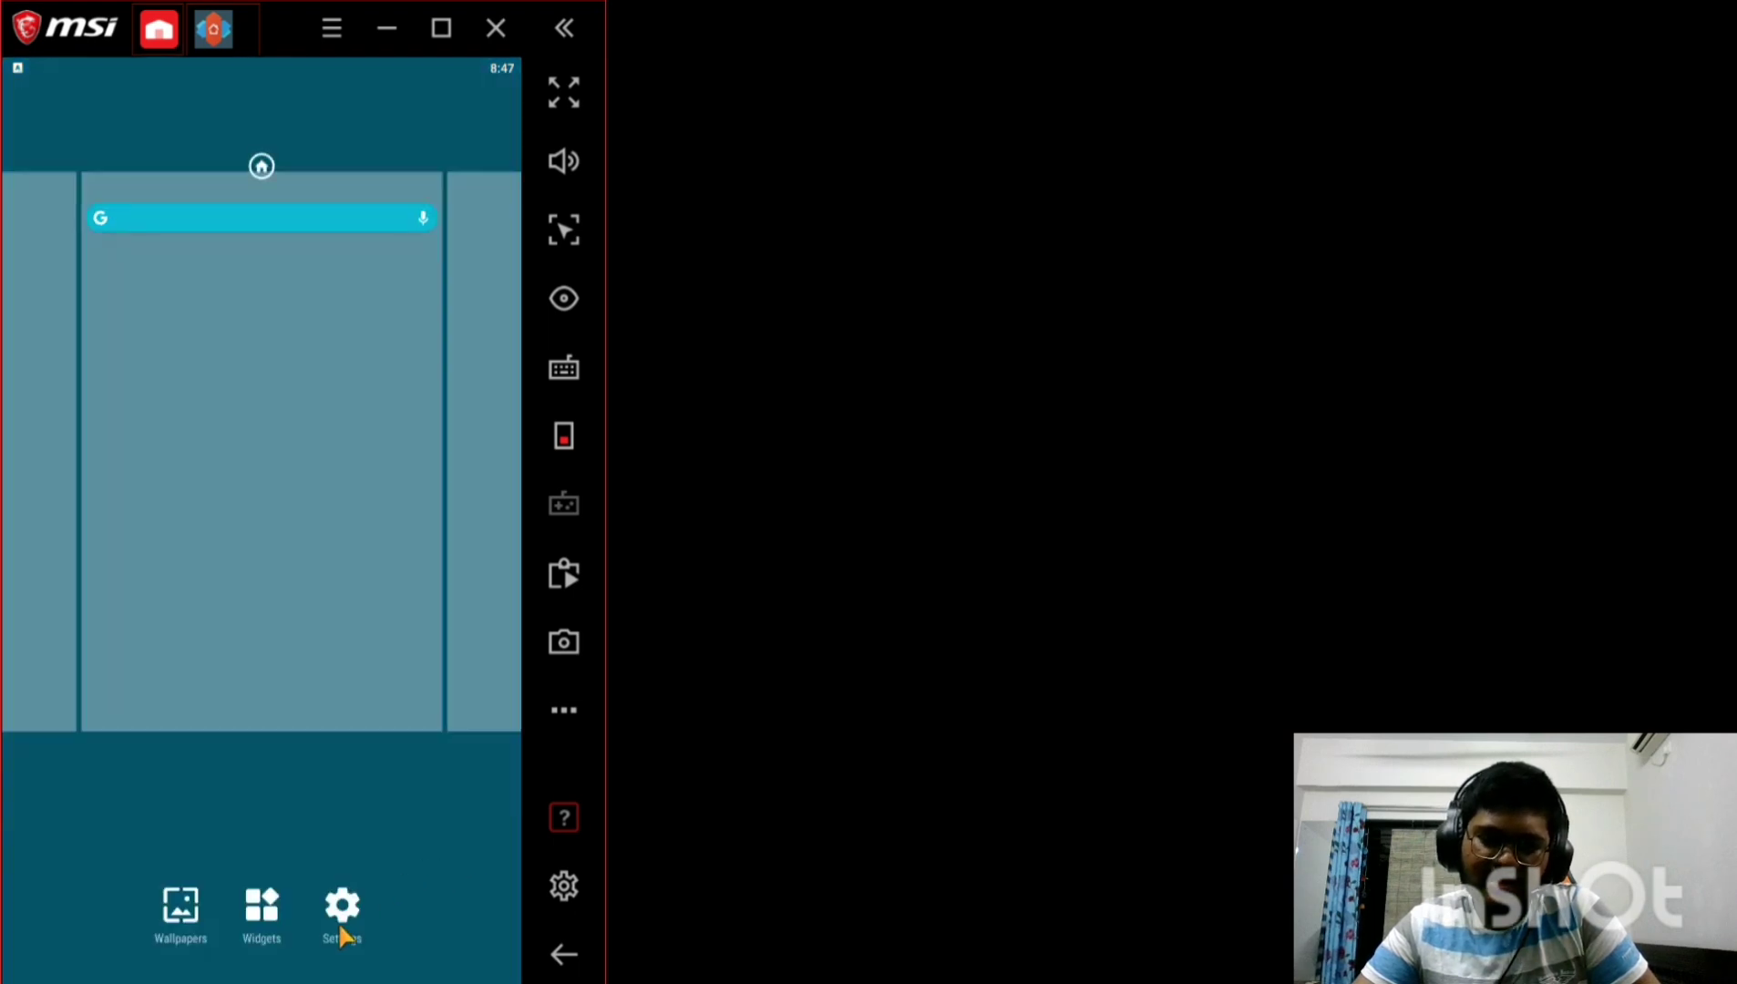
# Turn off Show notification bar in Look & feel and return to the home screen.
pyautogui.click(341, 911)
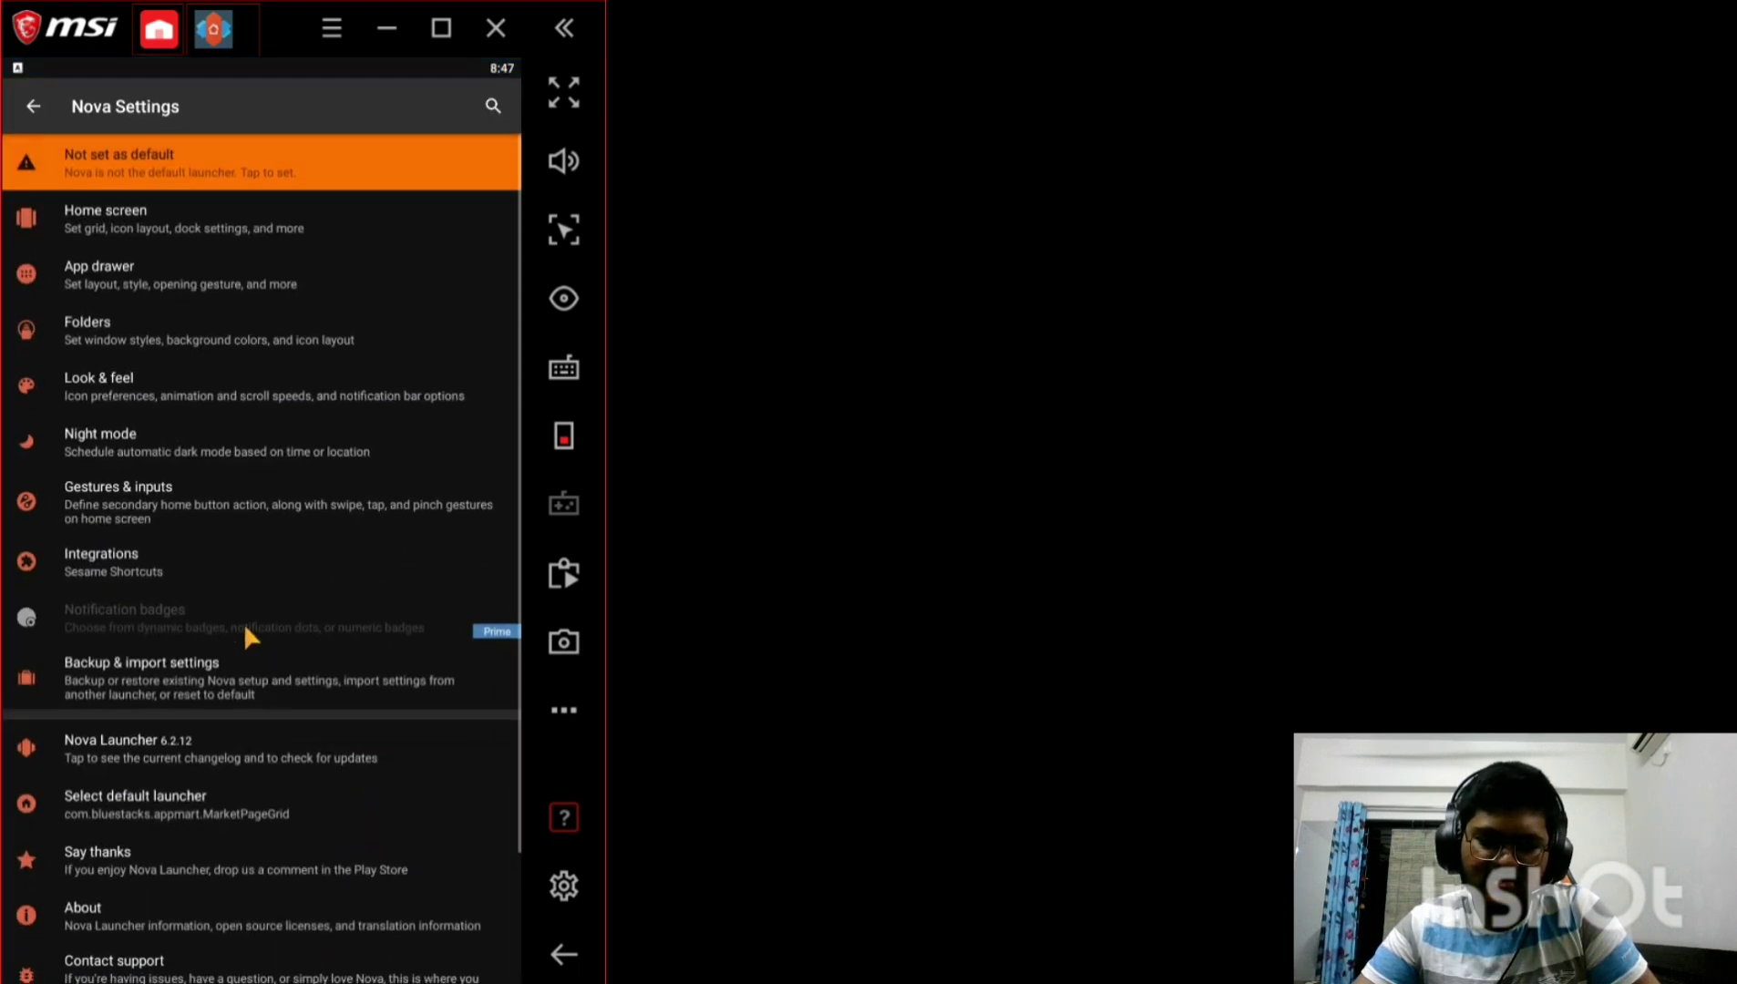
pyautogui.click(210, 388)
pyautogui.scroll(-1, 227, 427)
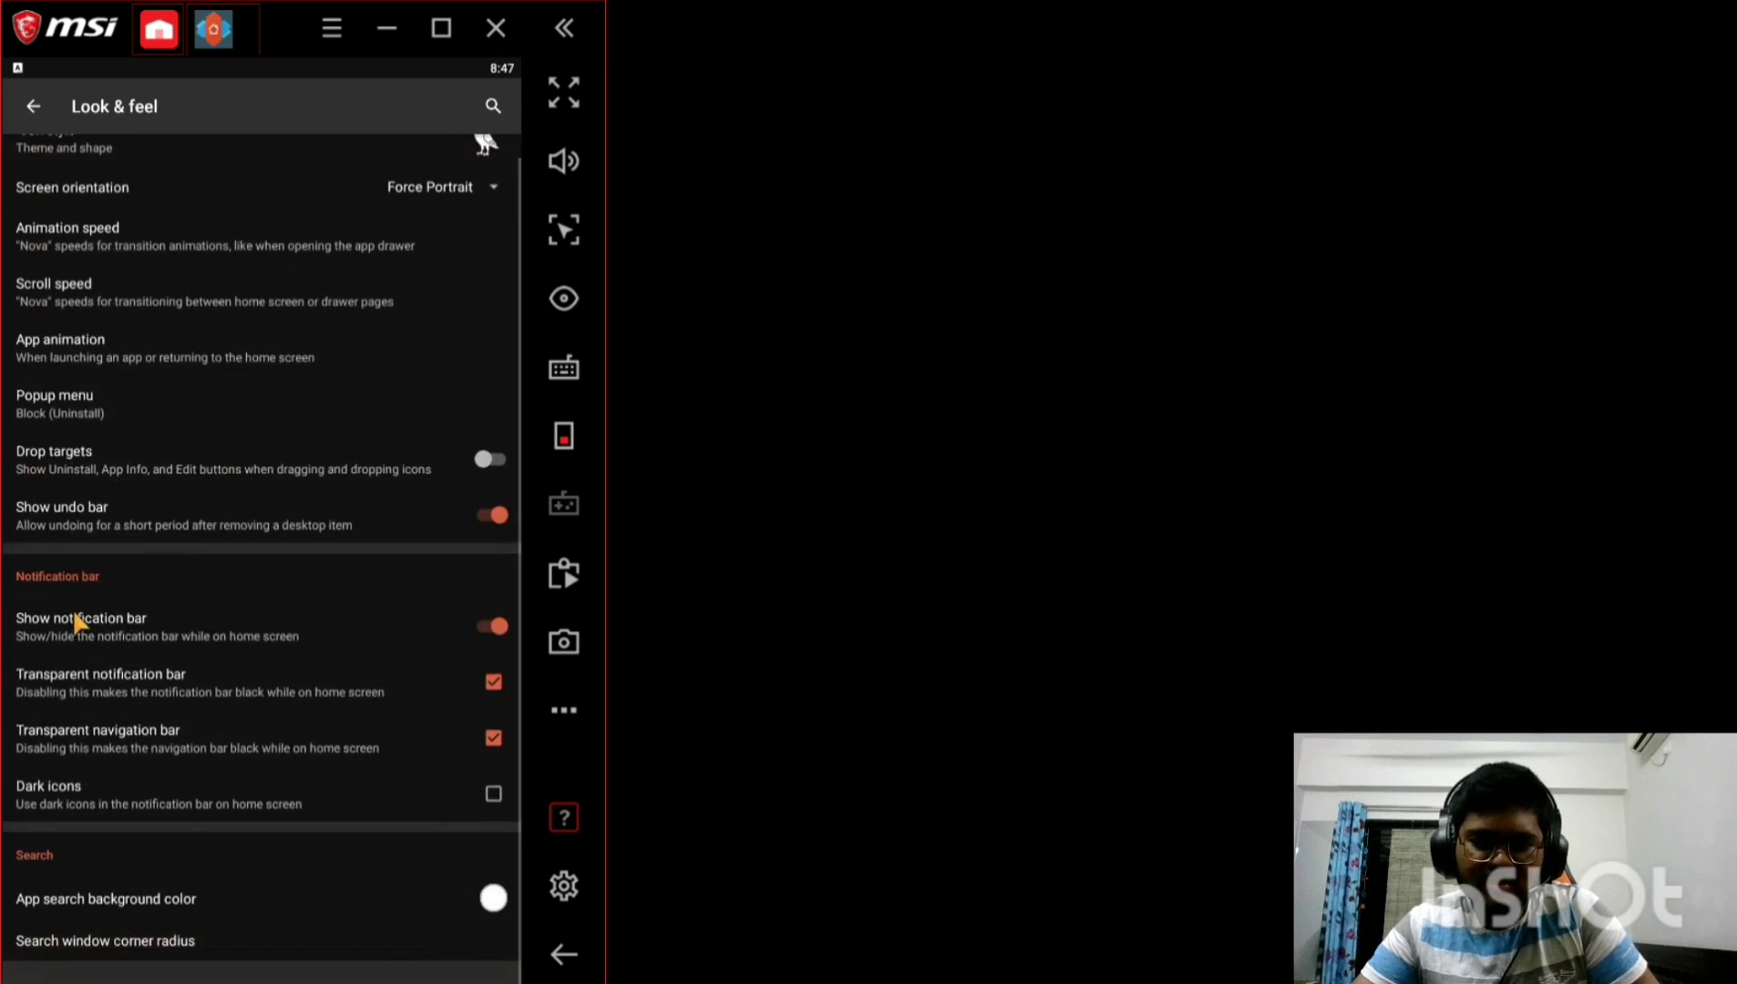
pyautogui.click(494, 628)
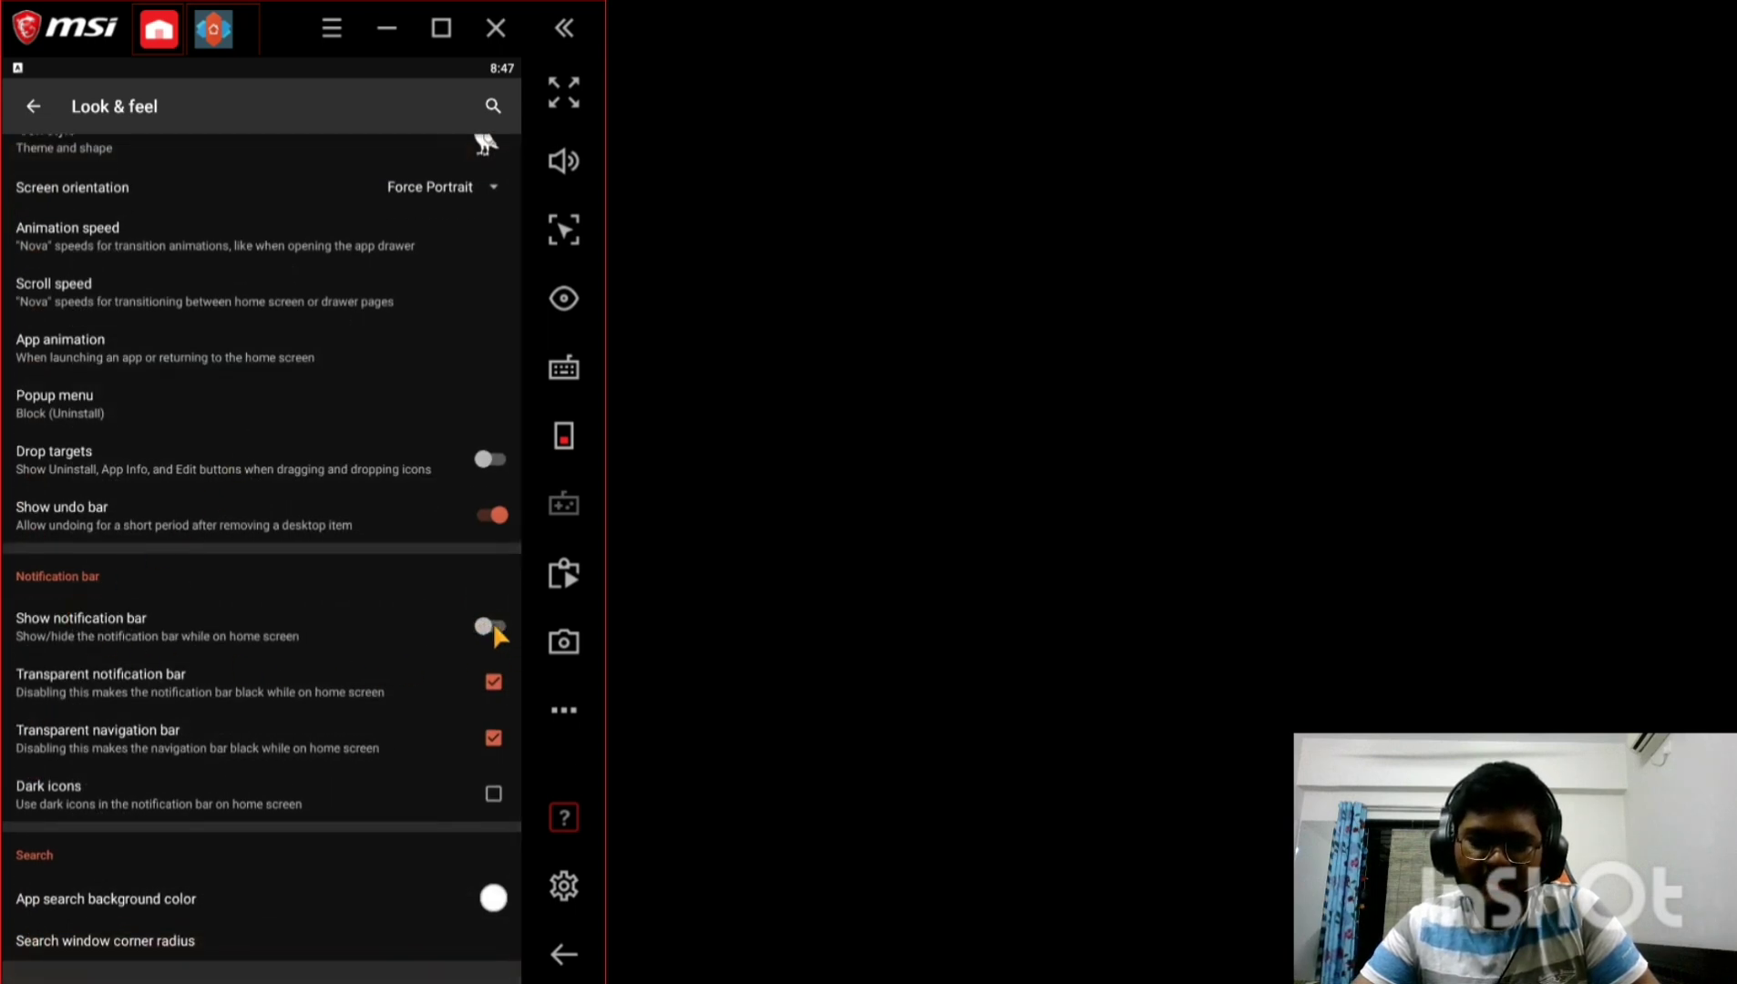
pyautogui.click(573, 949)
pyautogui.click(573, 950)
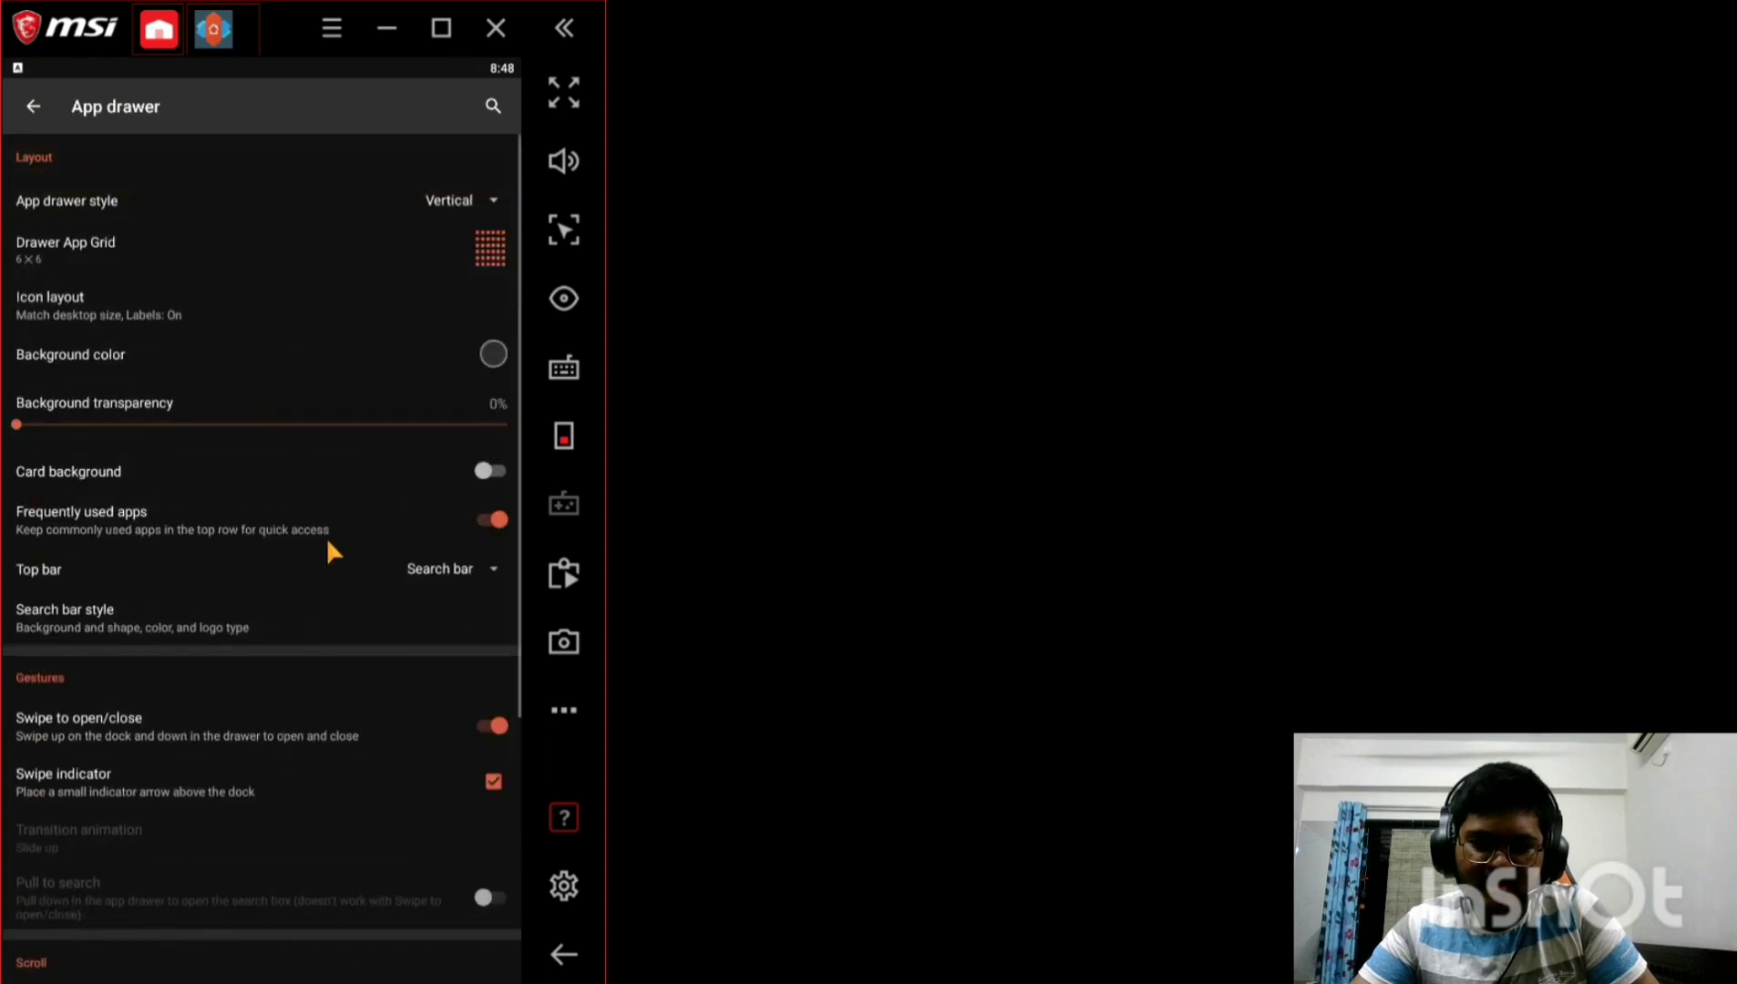
# Set the app drawer's scroll accent colour to blue and exit Nova settings.
pyautogui.scroll(-5, 325, 540)
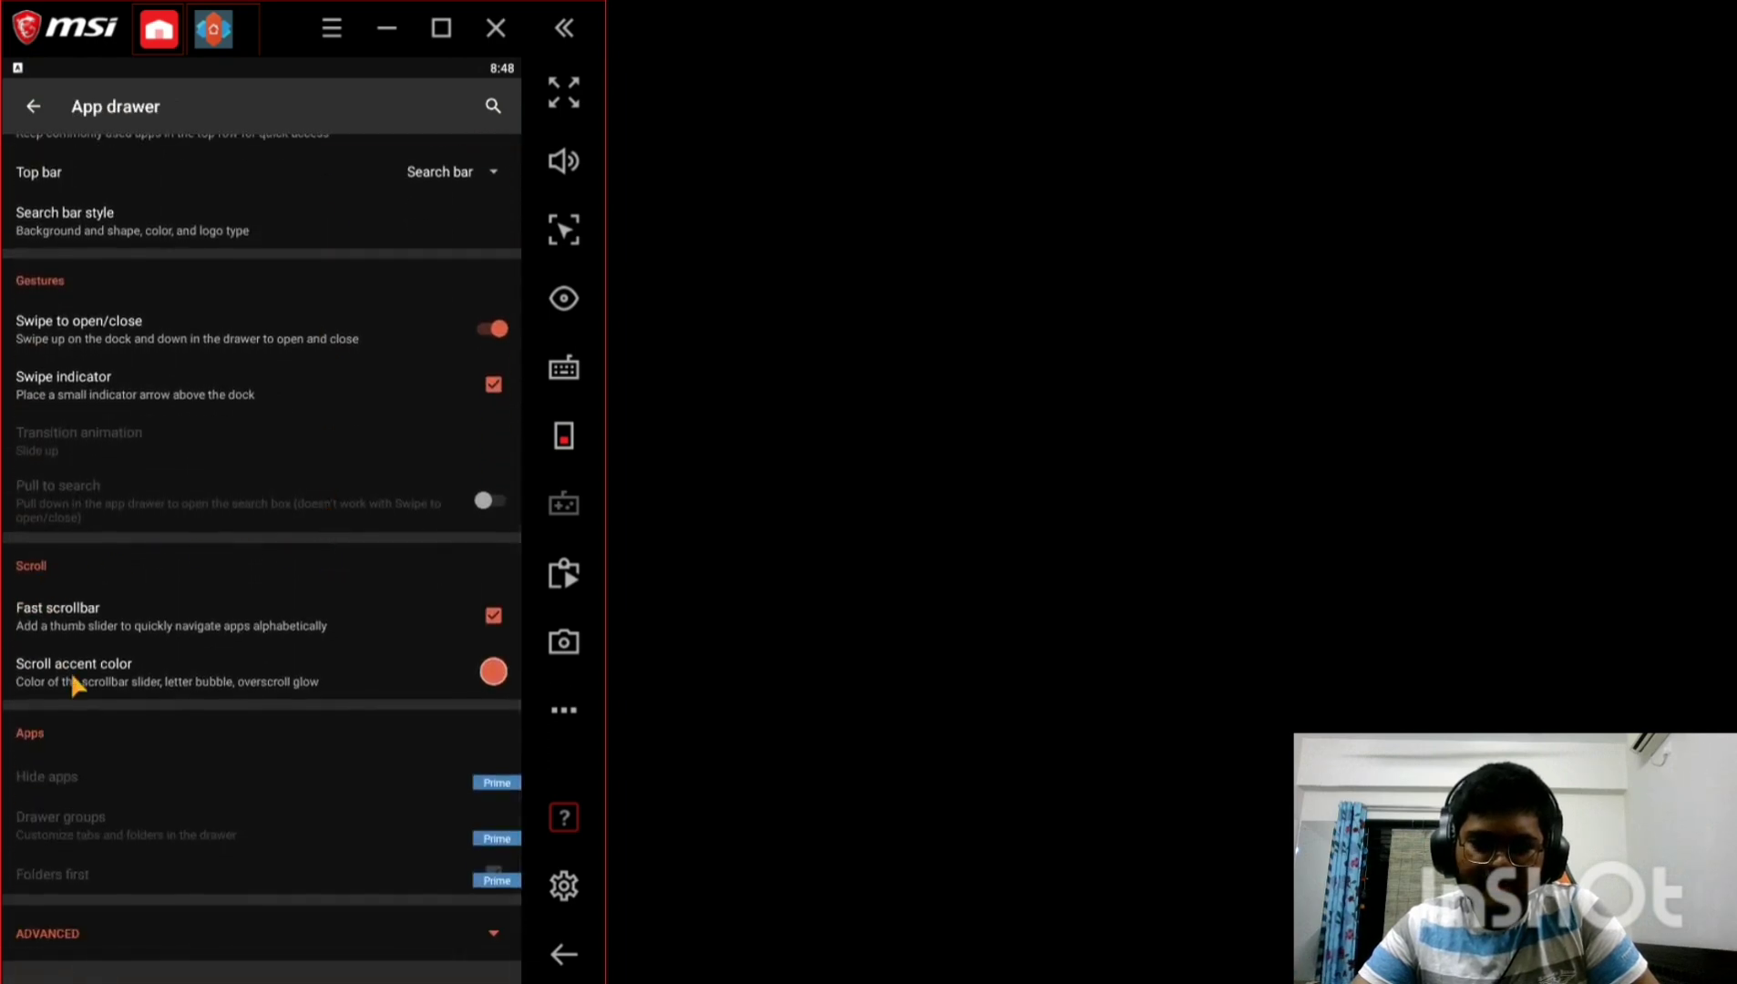
pyautogui.click(71, 671)
pyautogui.click(190, 761)
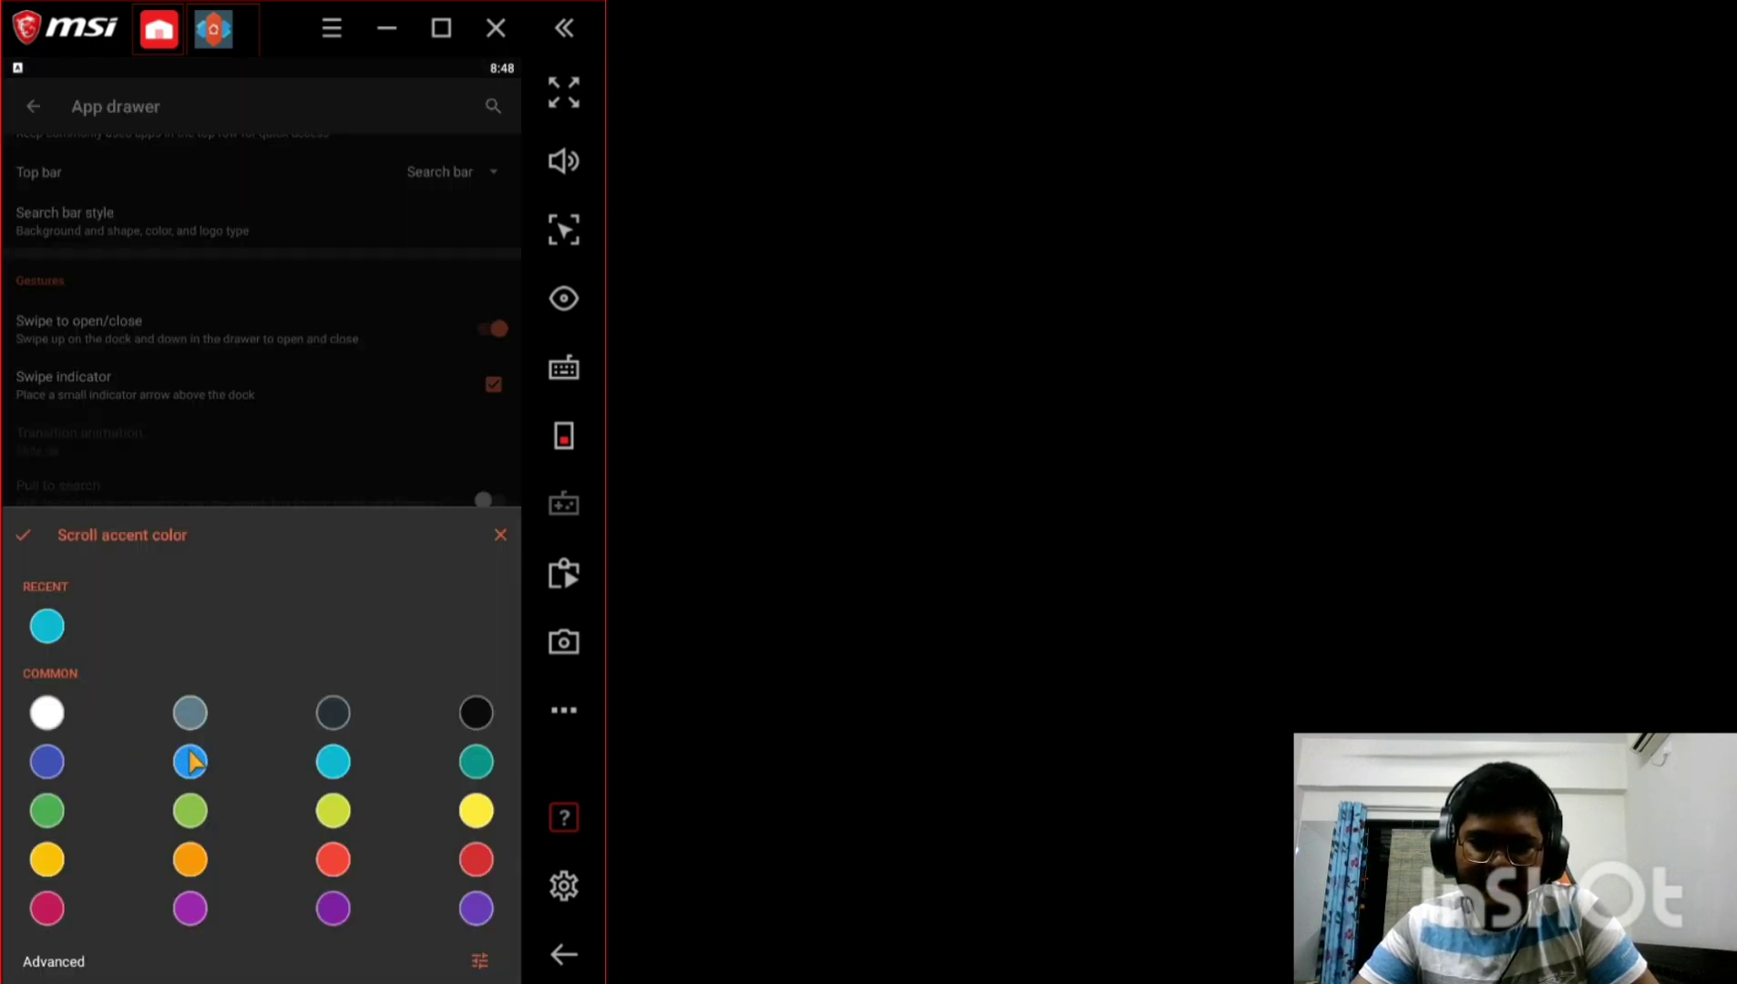
pyautogui.click(335, 765)
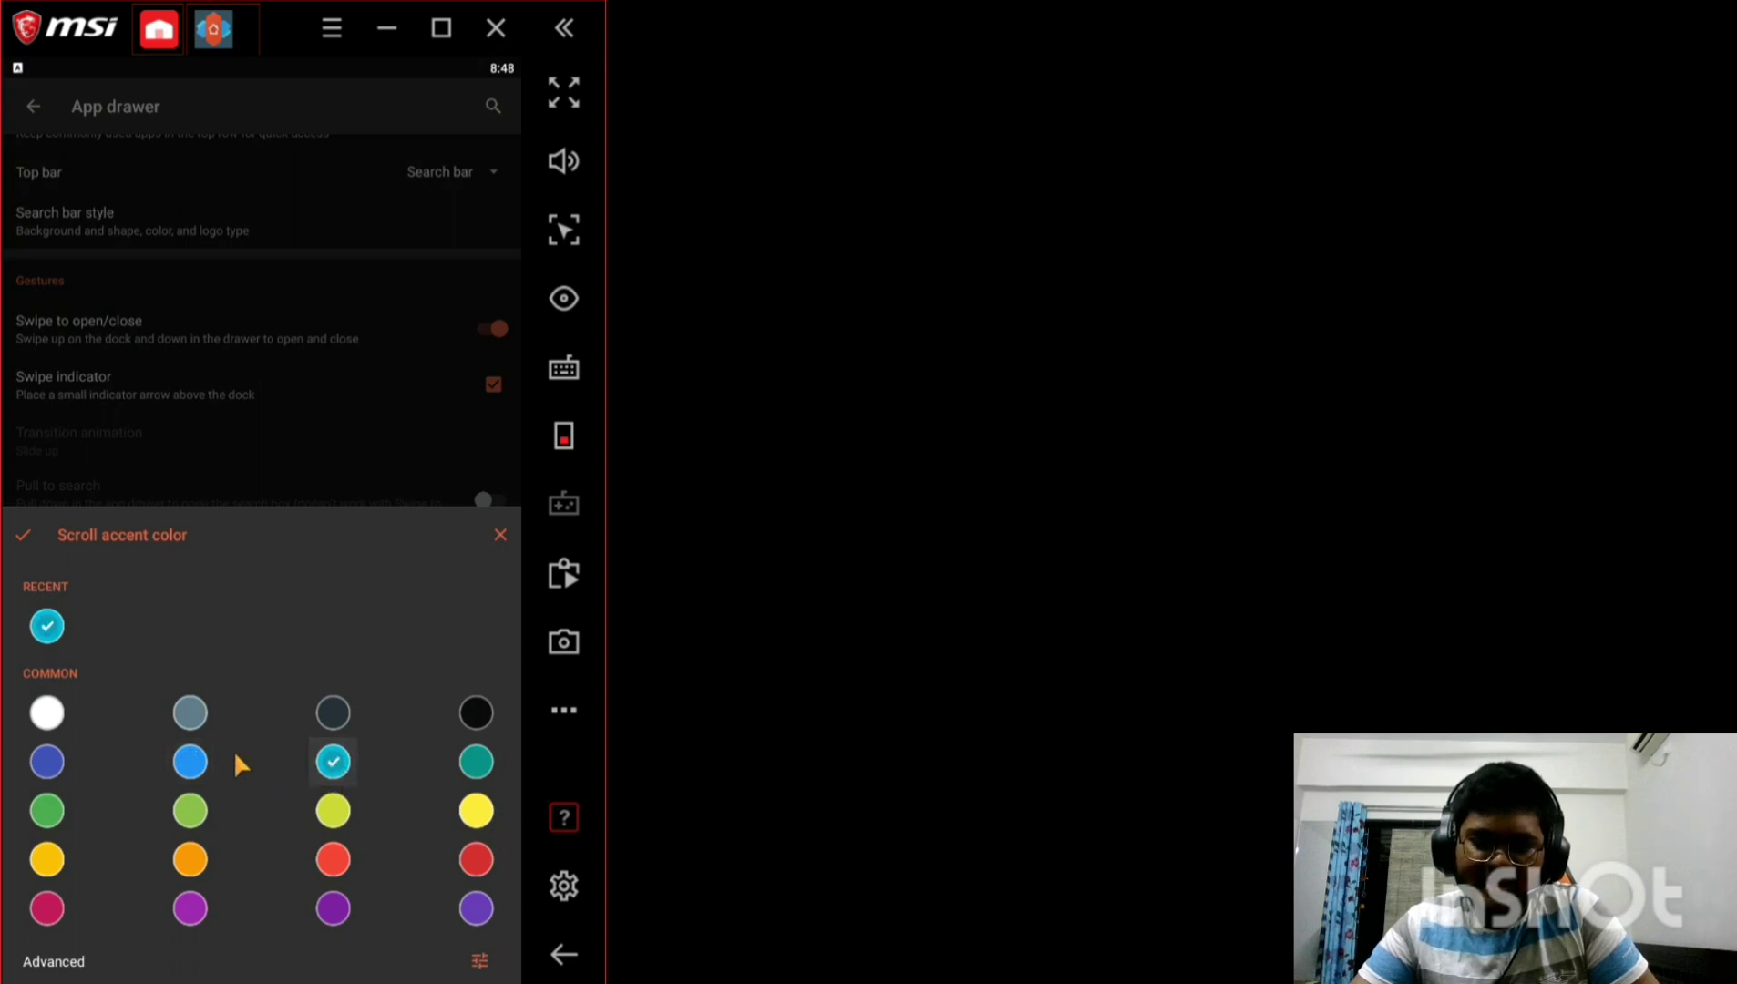
pyautogui.click(206, 765)
pyautogui.click(25, 542)
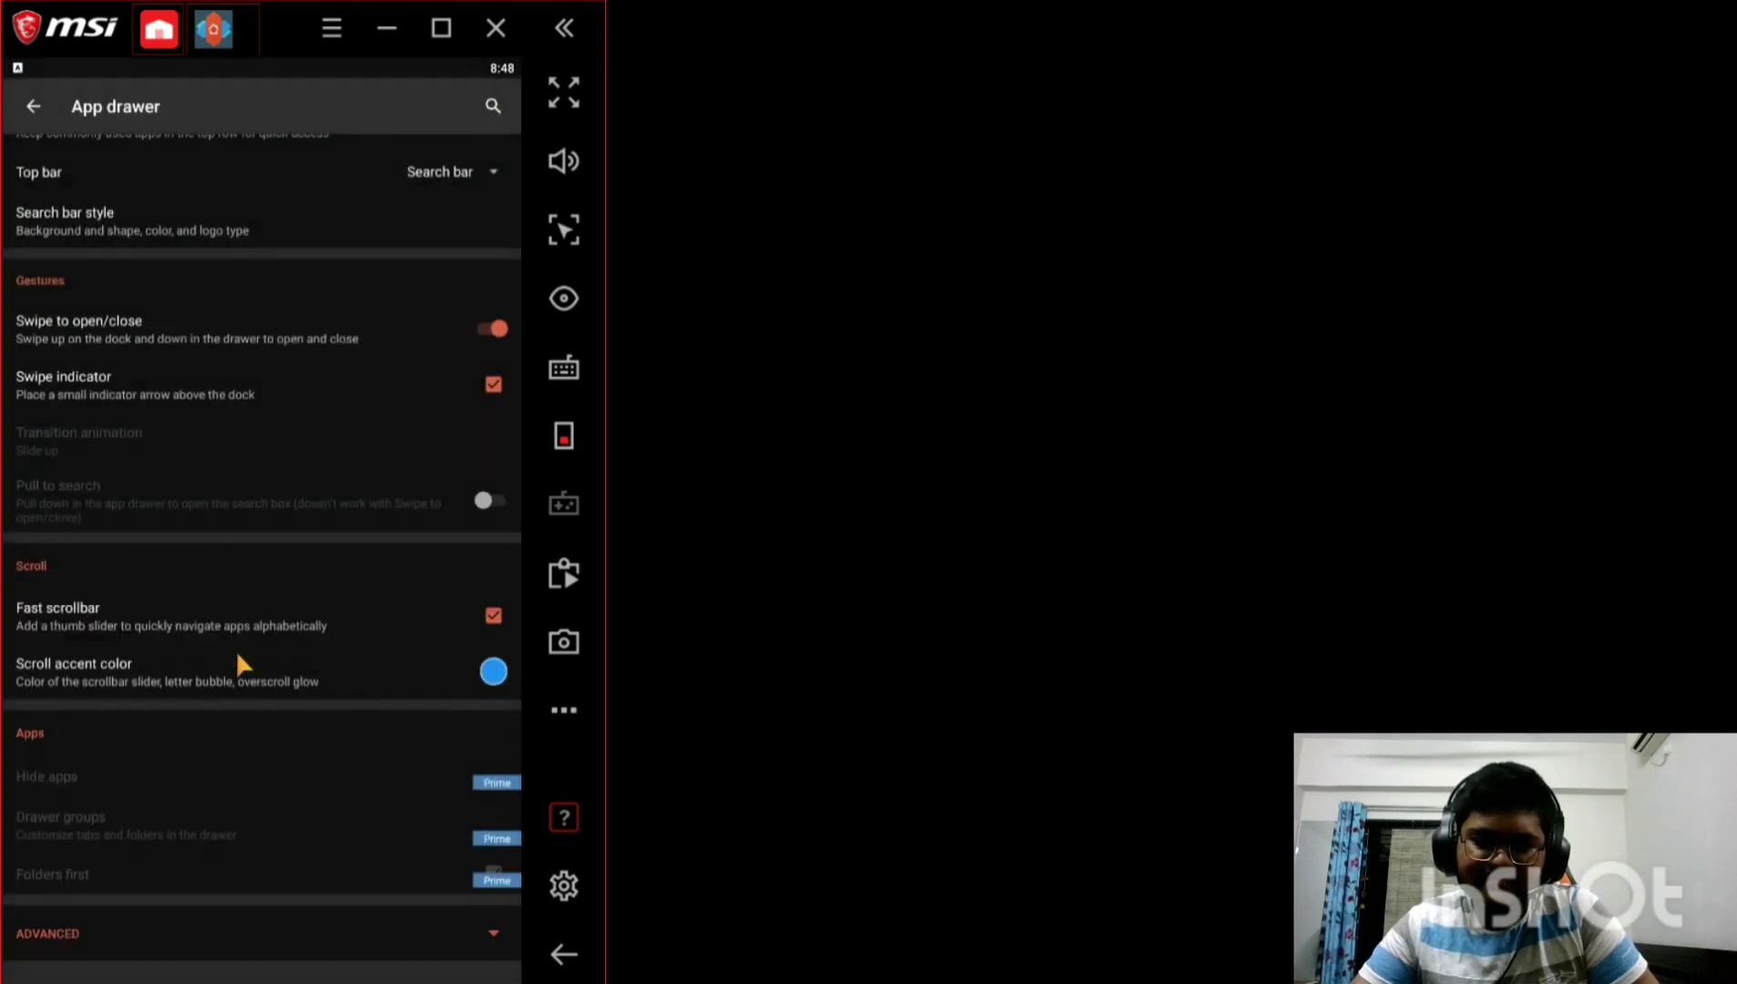
pyautogui.click(554, 941)
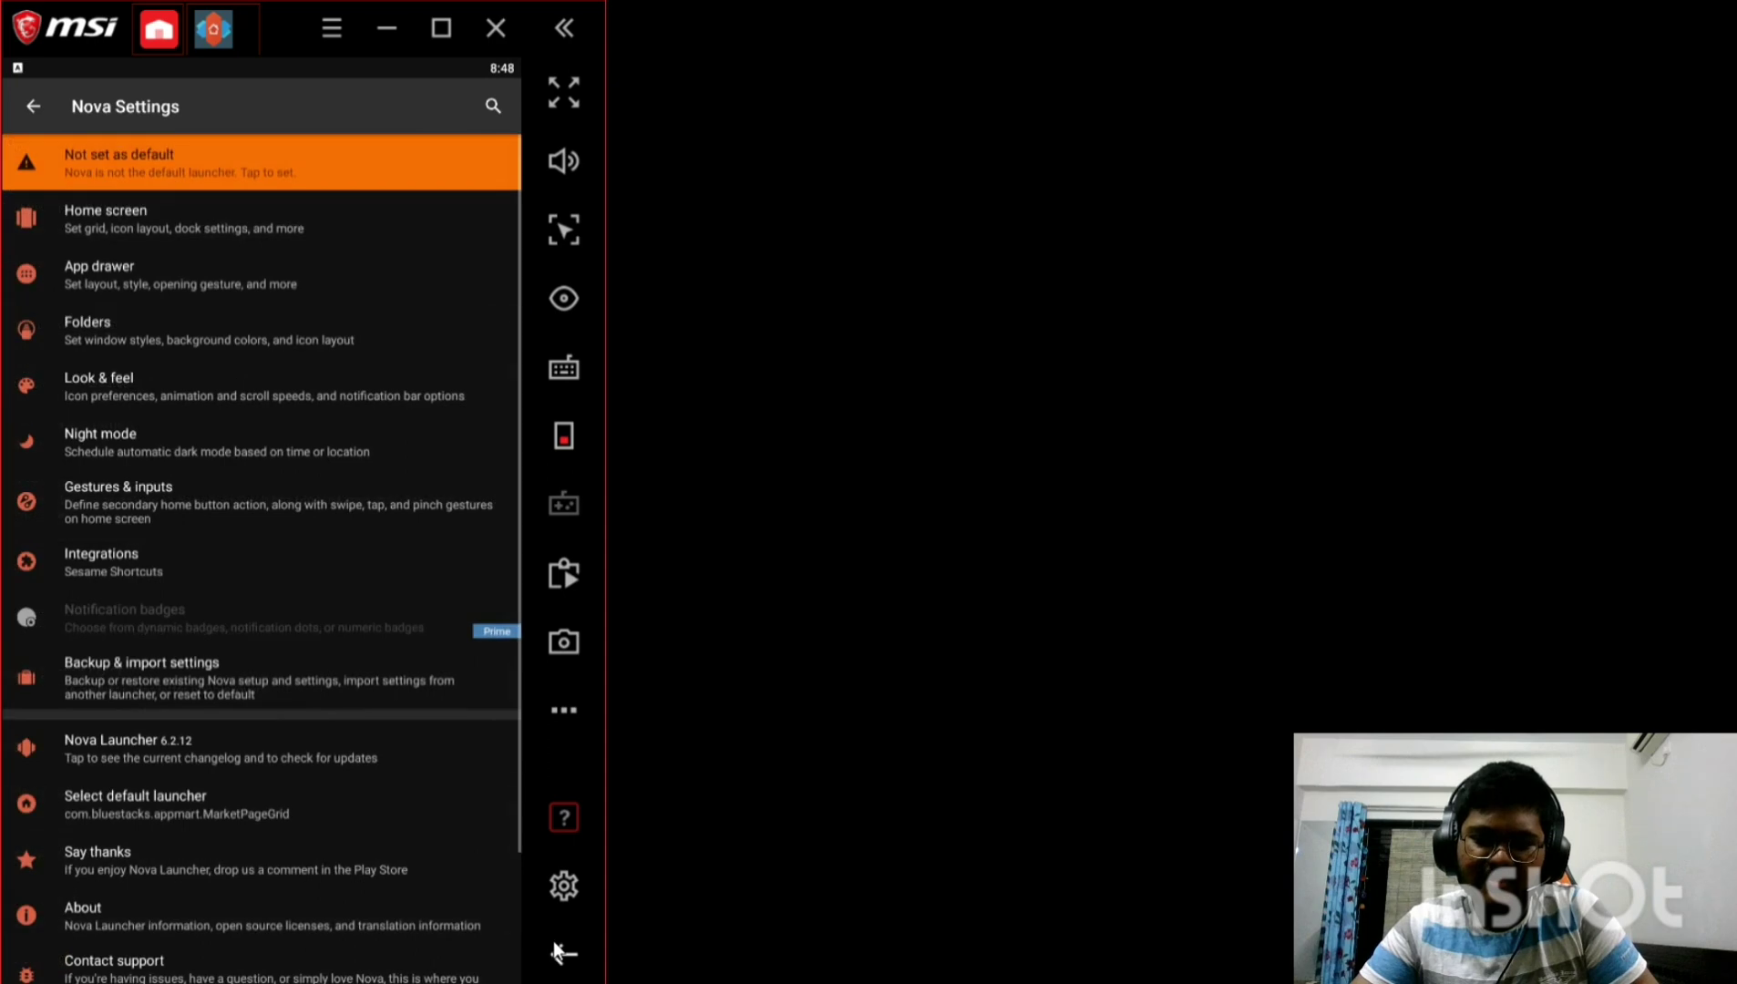
pyautogui.click(558, 948)
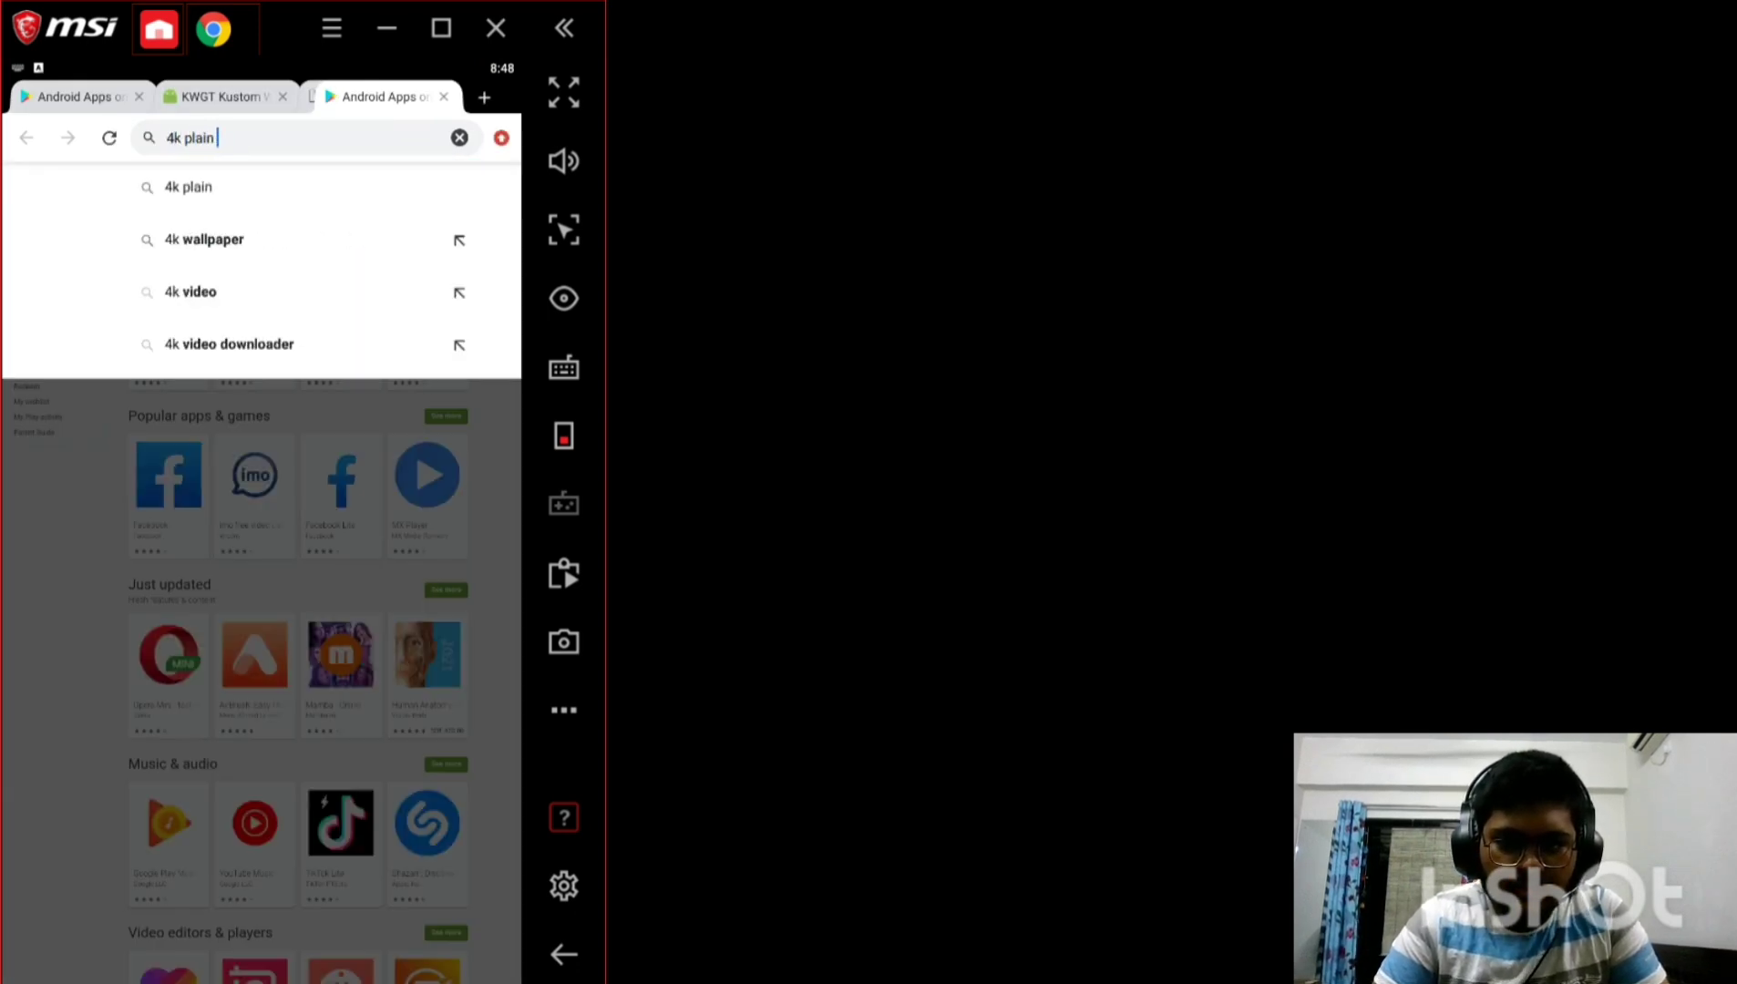
# Search Google for '4k plain wallp' from Chrome's address bar.
pyautogui.write('lp')
pyautogui.press('Return')
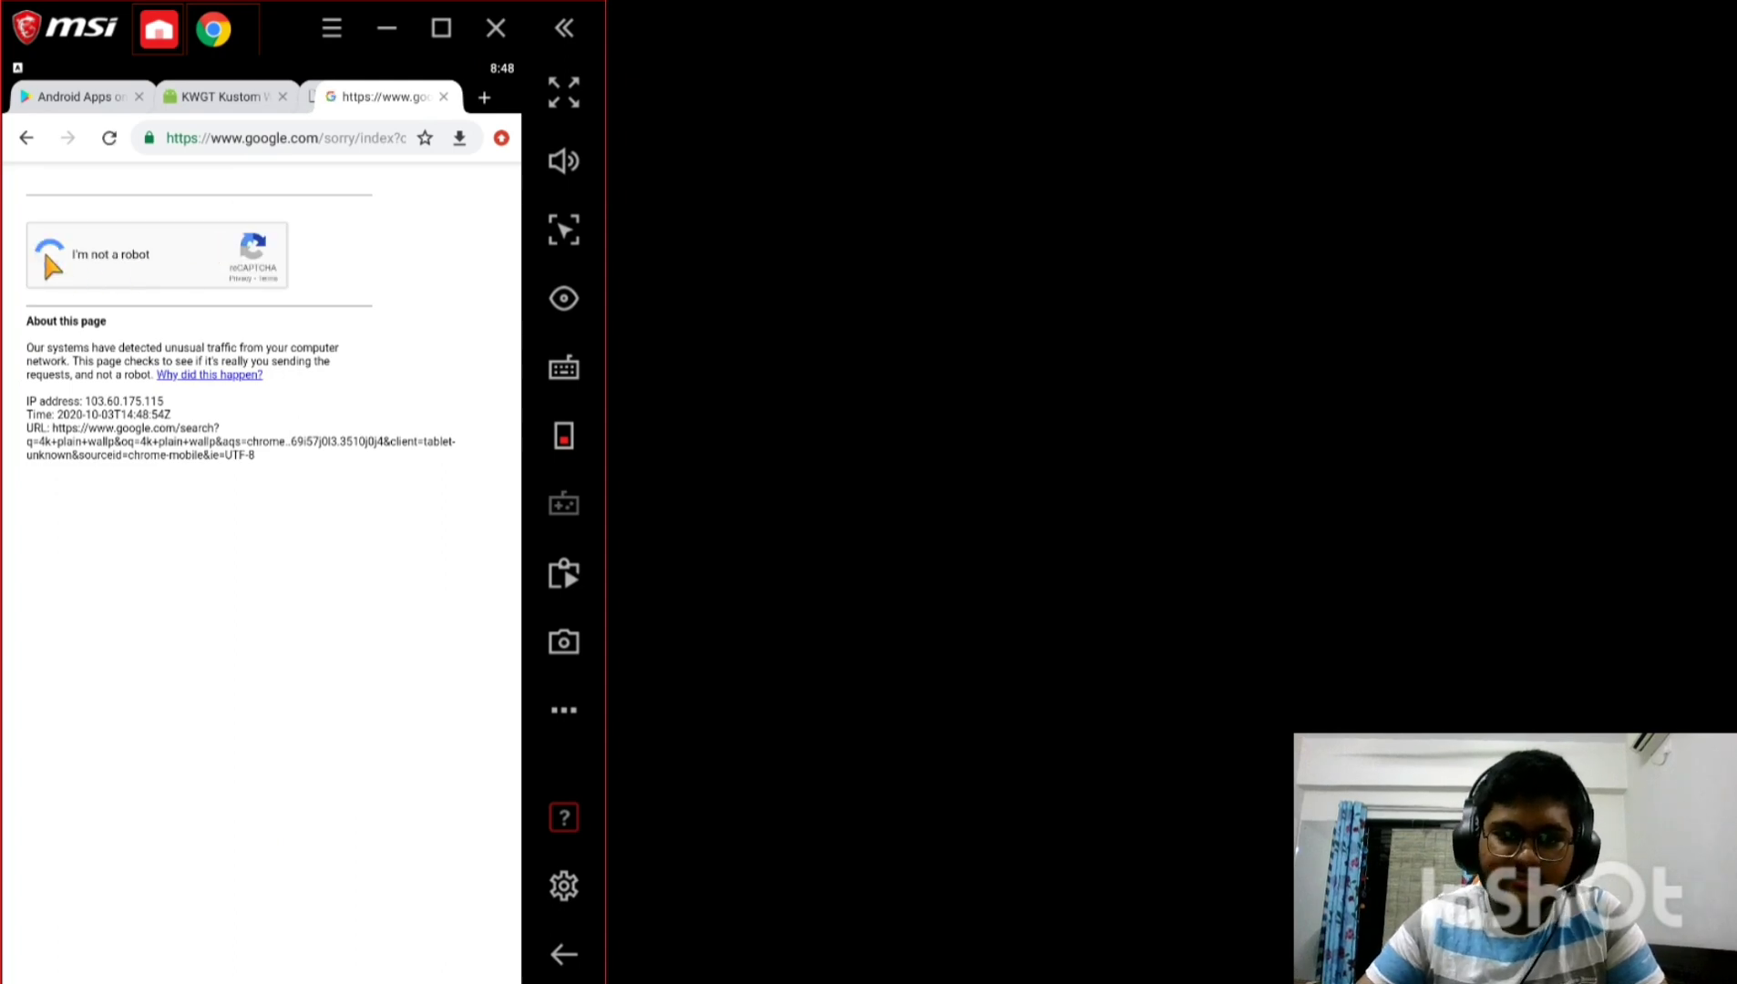
# Pass the robot check and open all image results for '4k plain wallpaper'.
pyautogui.click(49, 254)
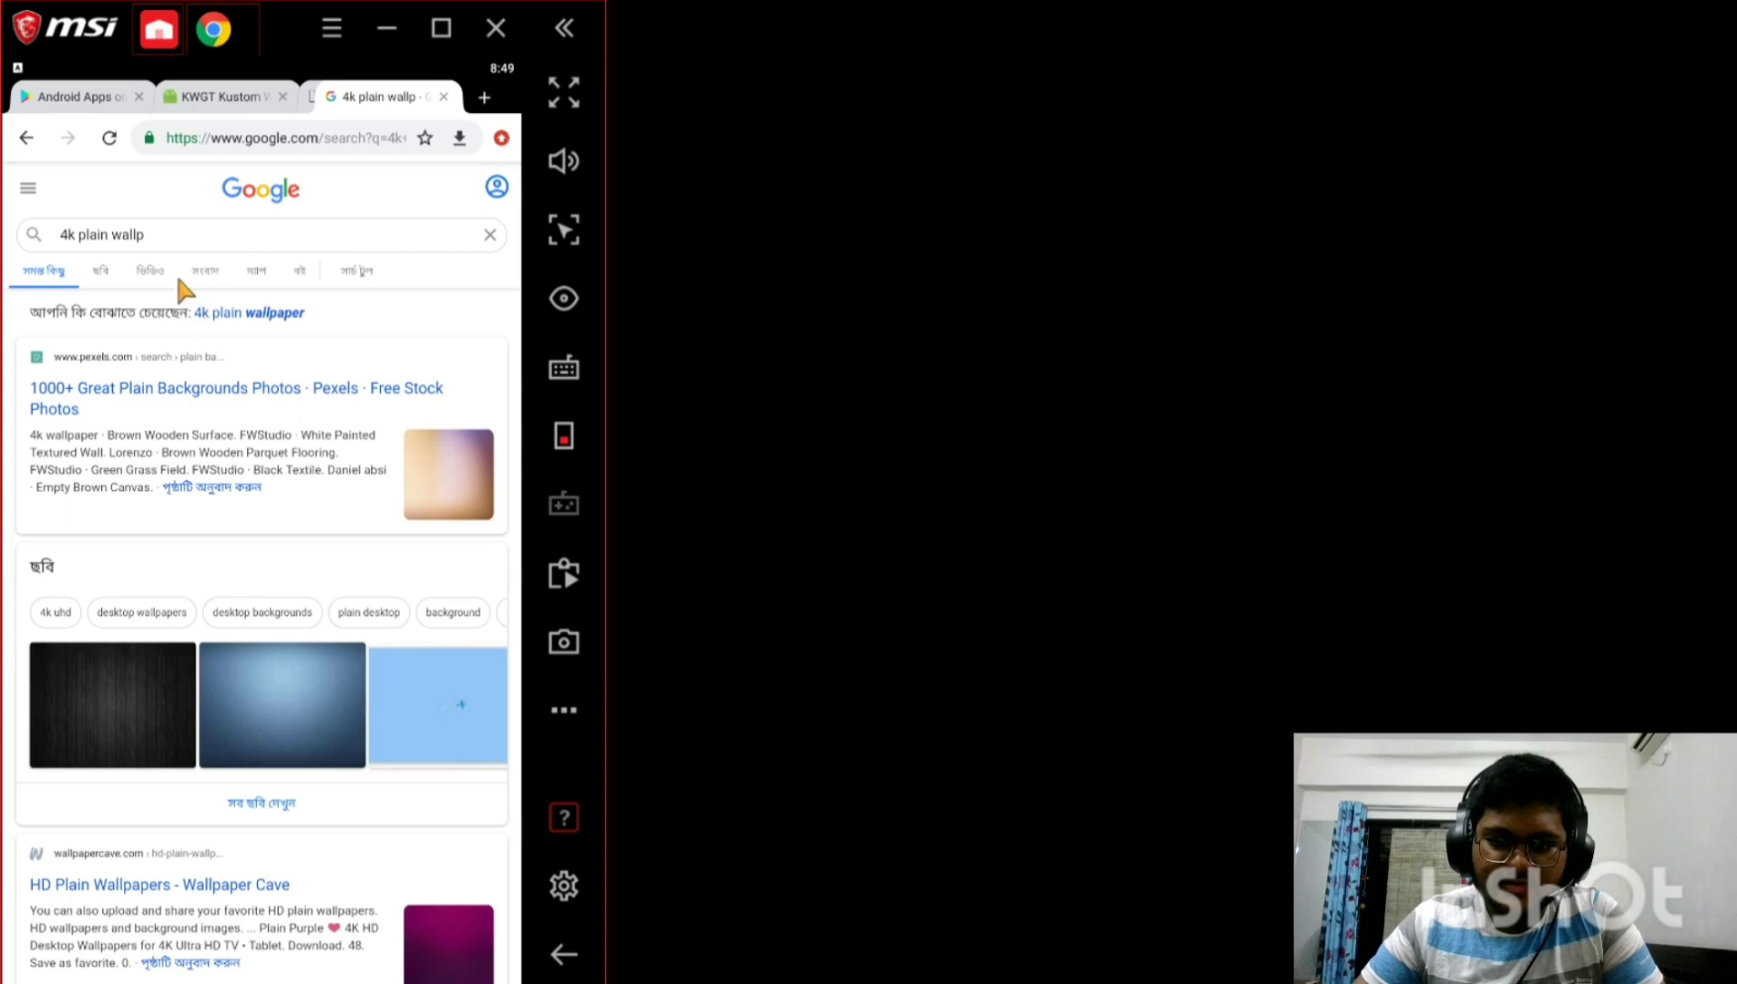
pyautogui.click(262, 314)
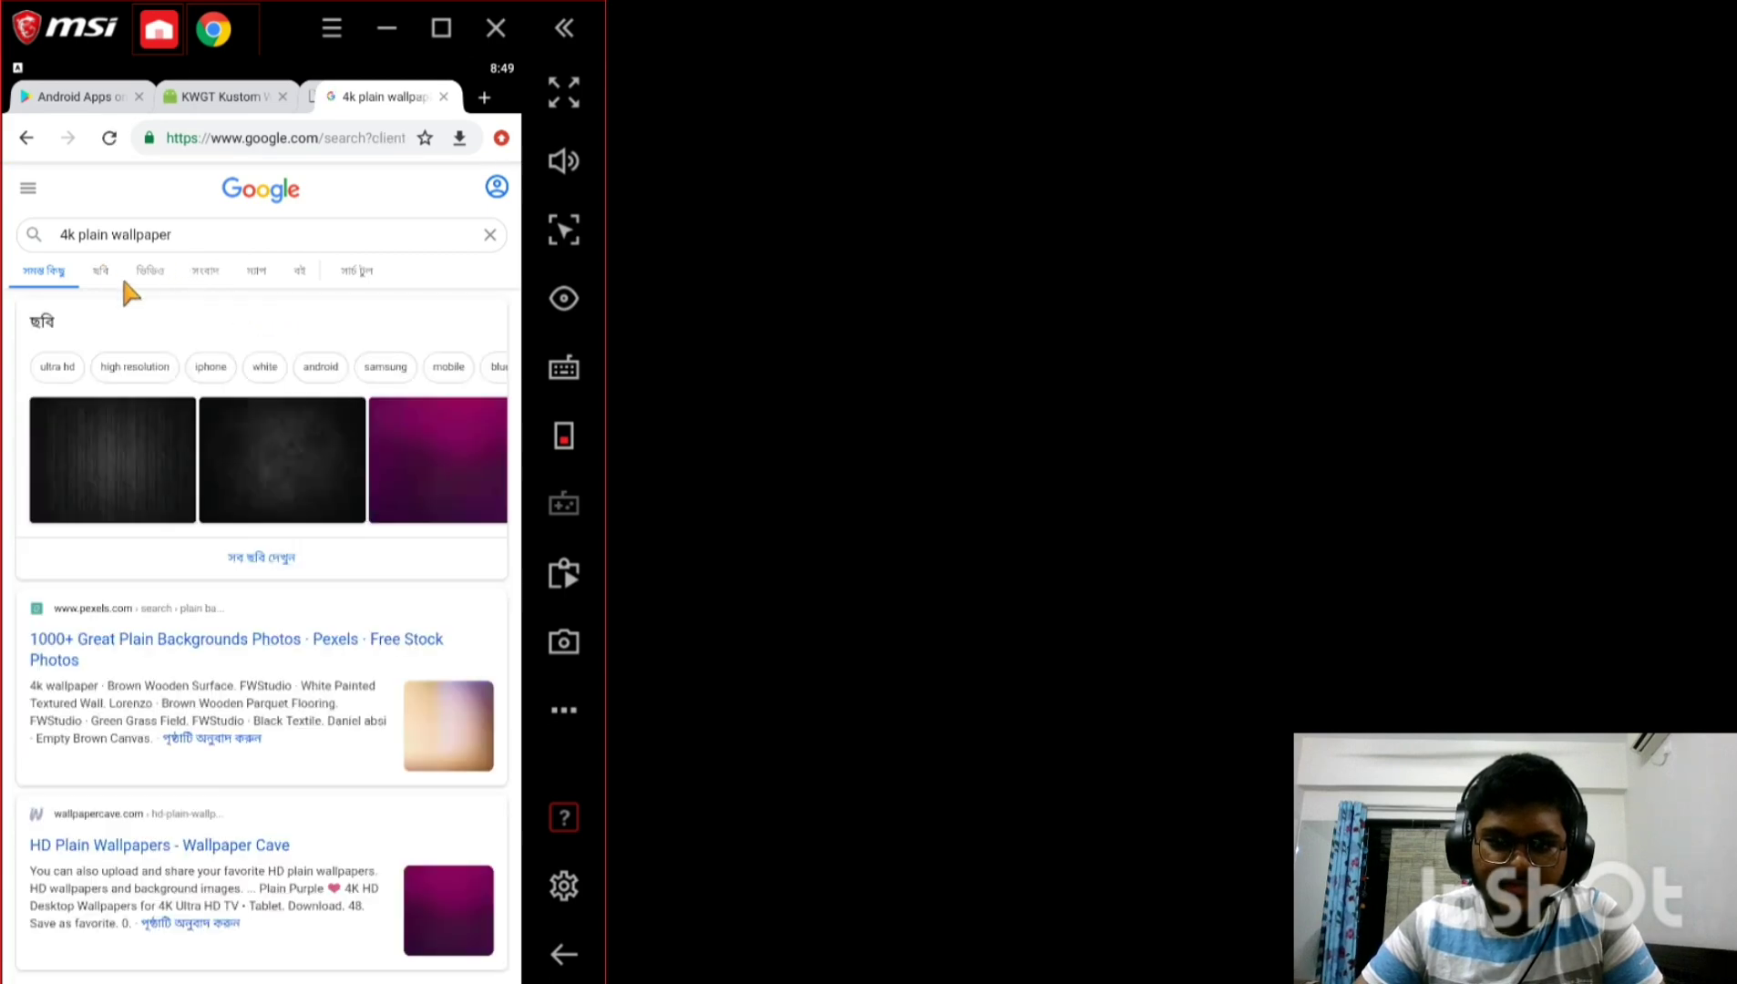
pyautogui.click(239, 554)
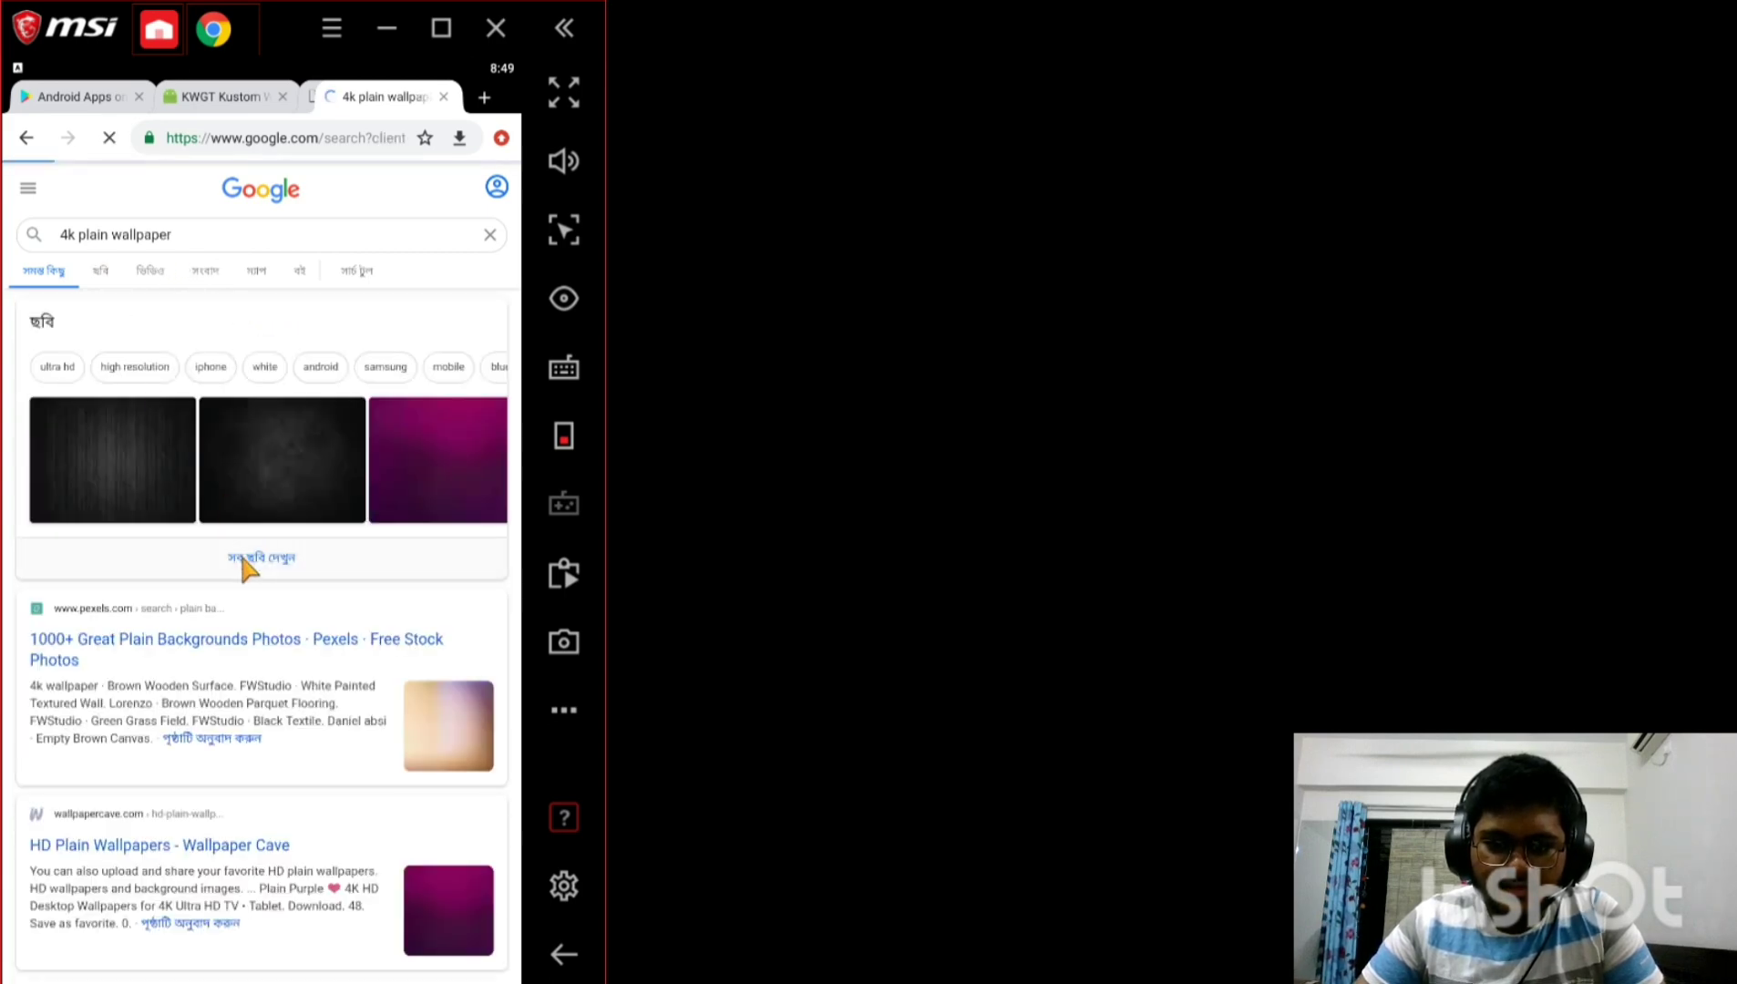
# Filter the images with the 'iphone' chip and browse the plain wallpaper results.
pyautogui.click(174, 236)
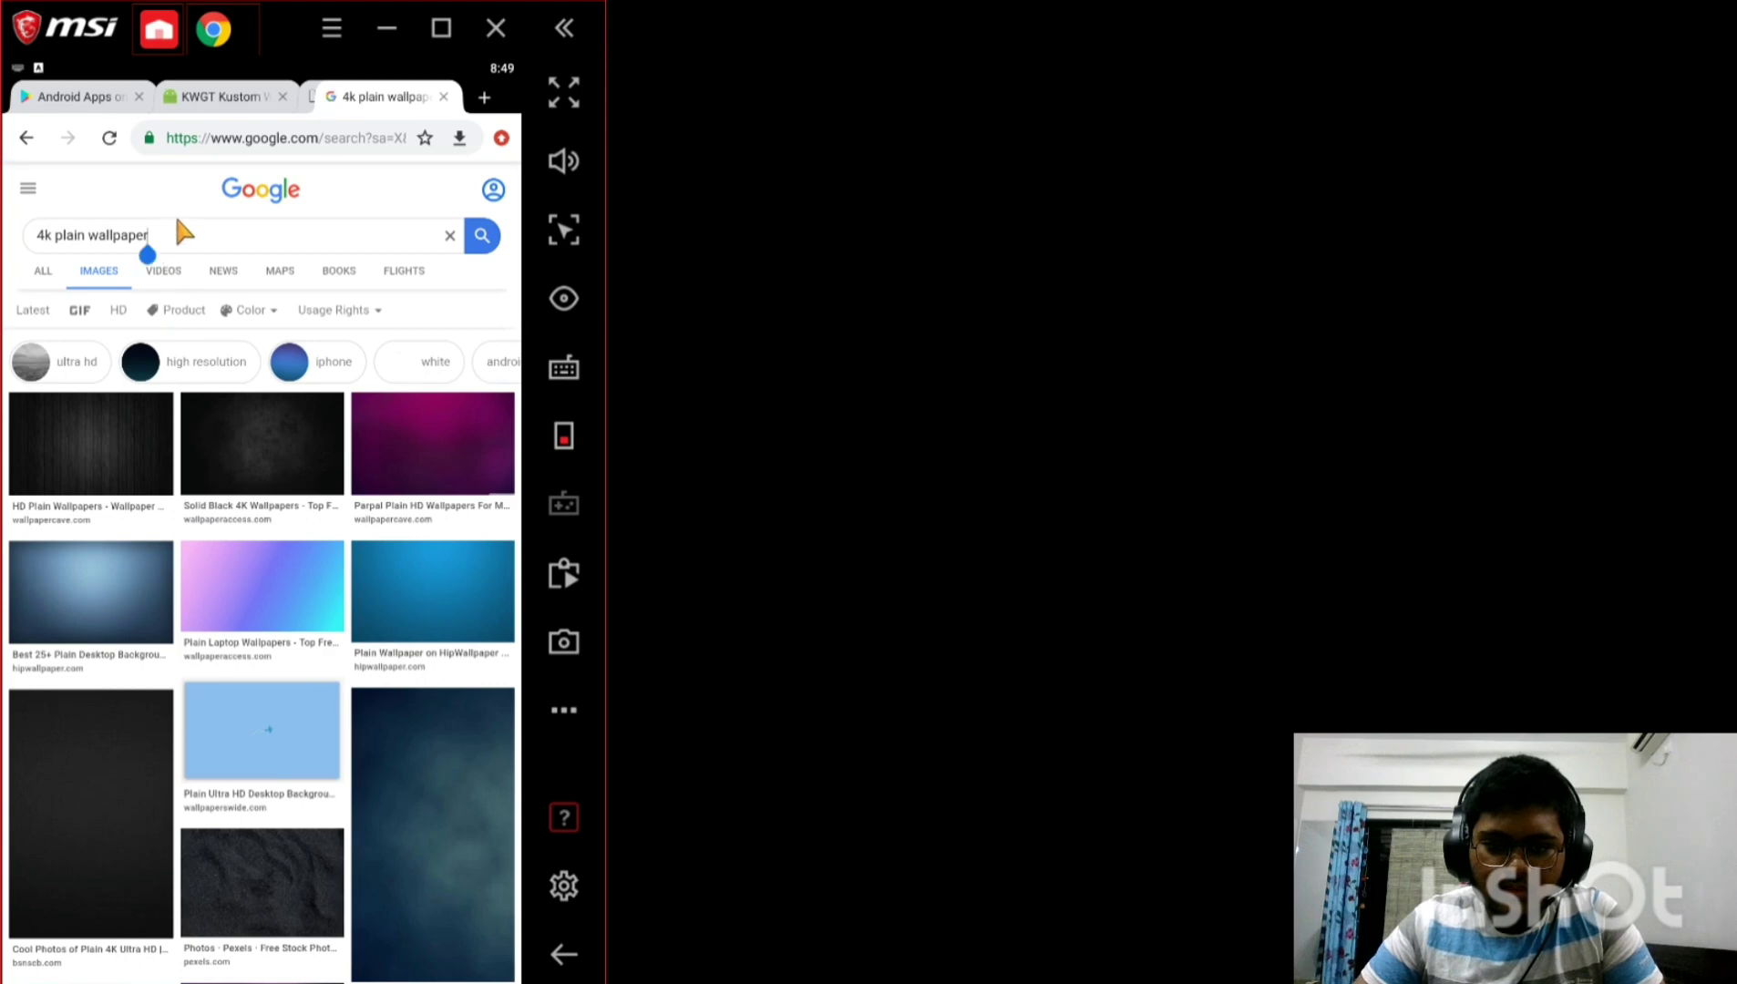
pyautogui.click(324, 364)
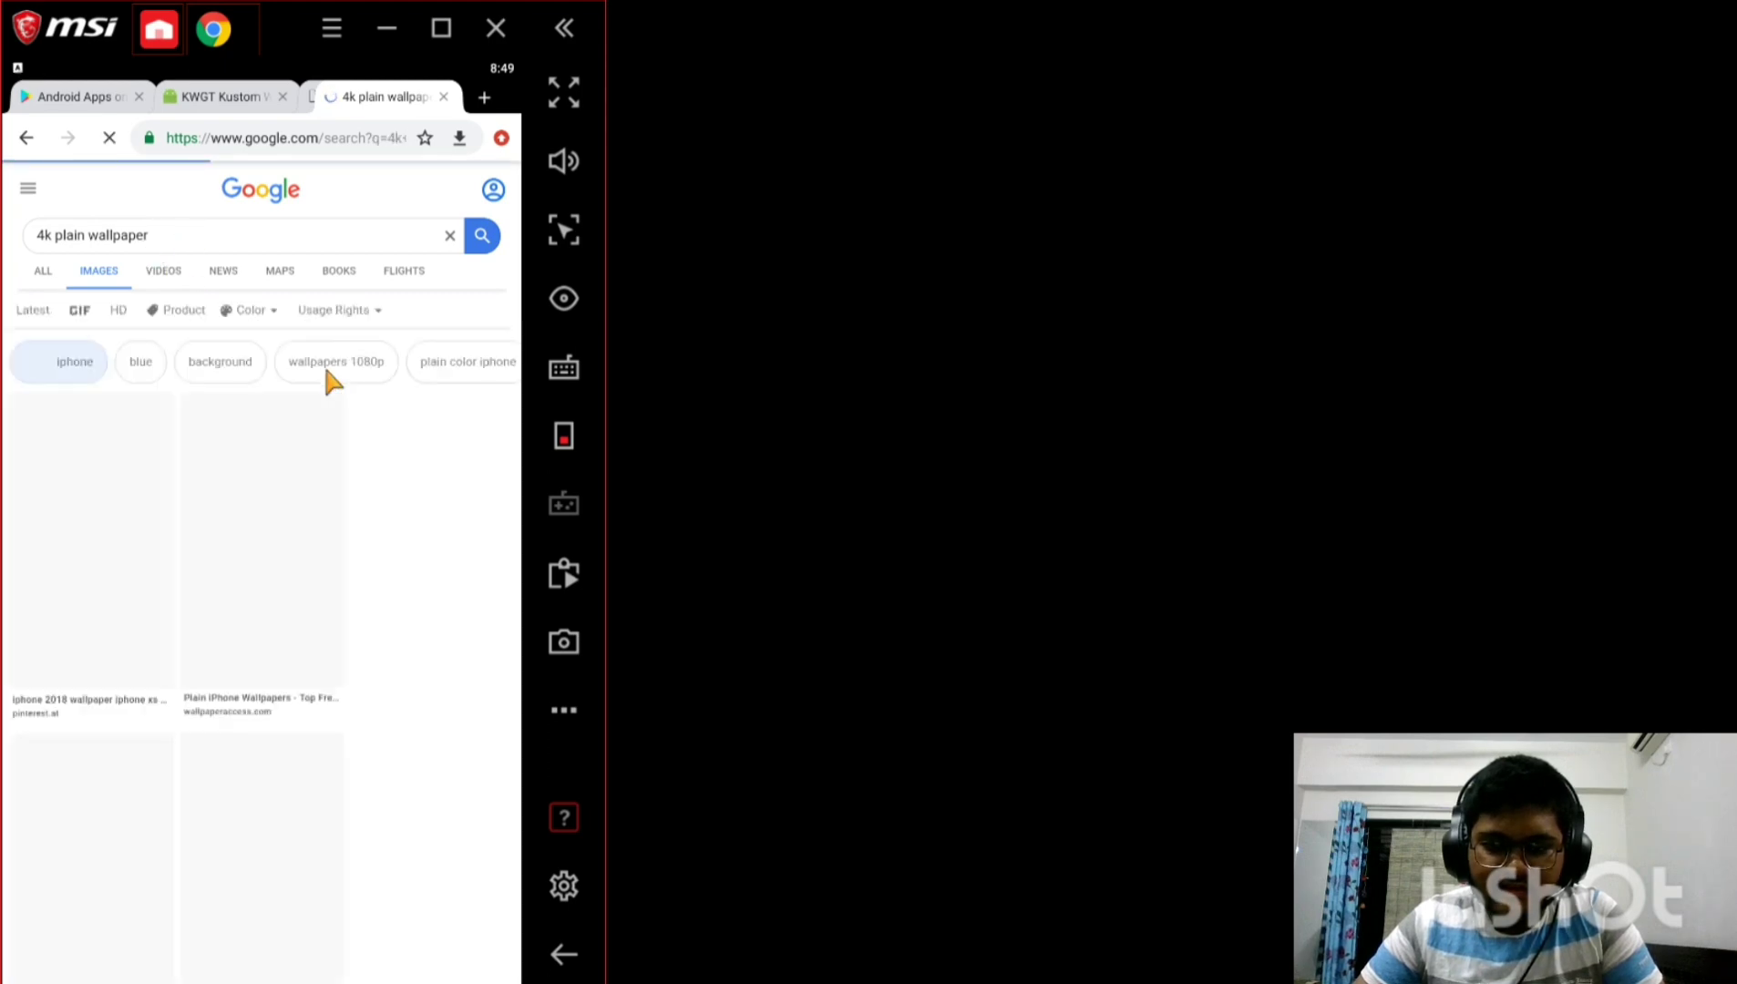
pyautogui.scroll(-10, 301, 546)
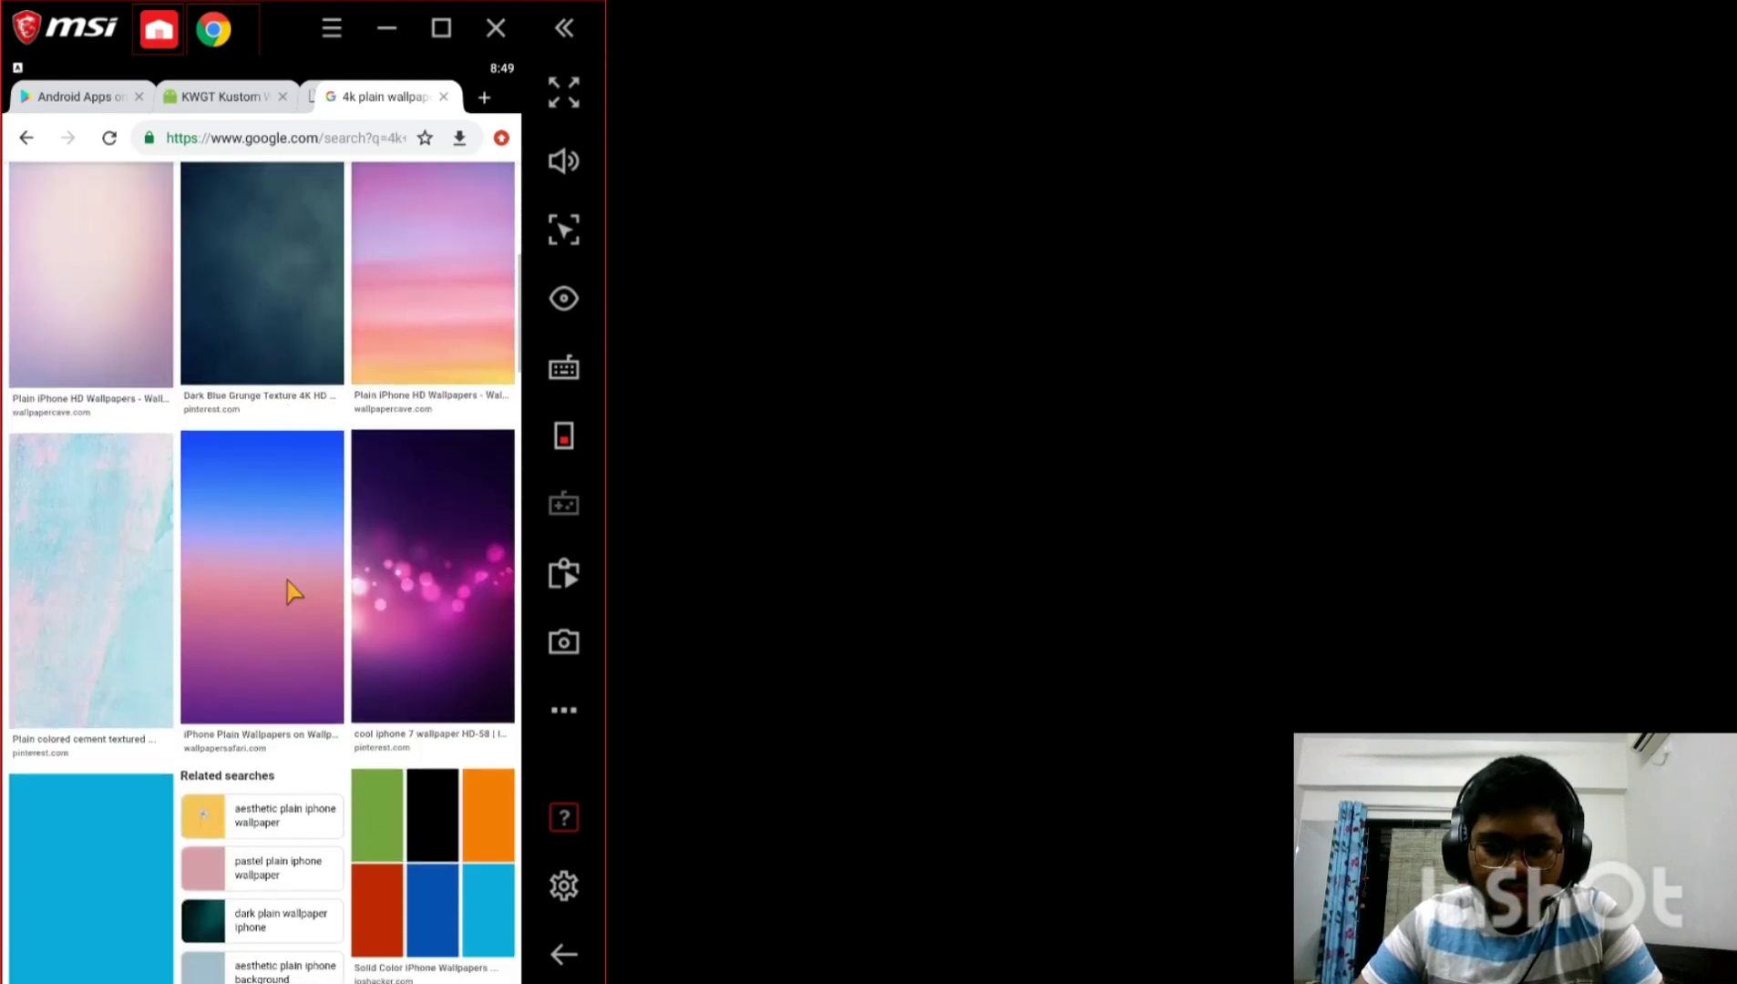
pyautogui.scroll(-4, 261, 618)
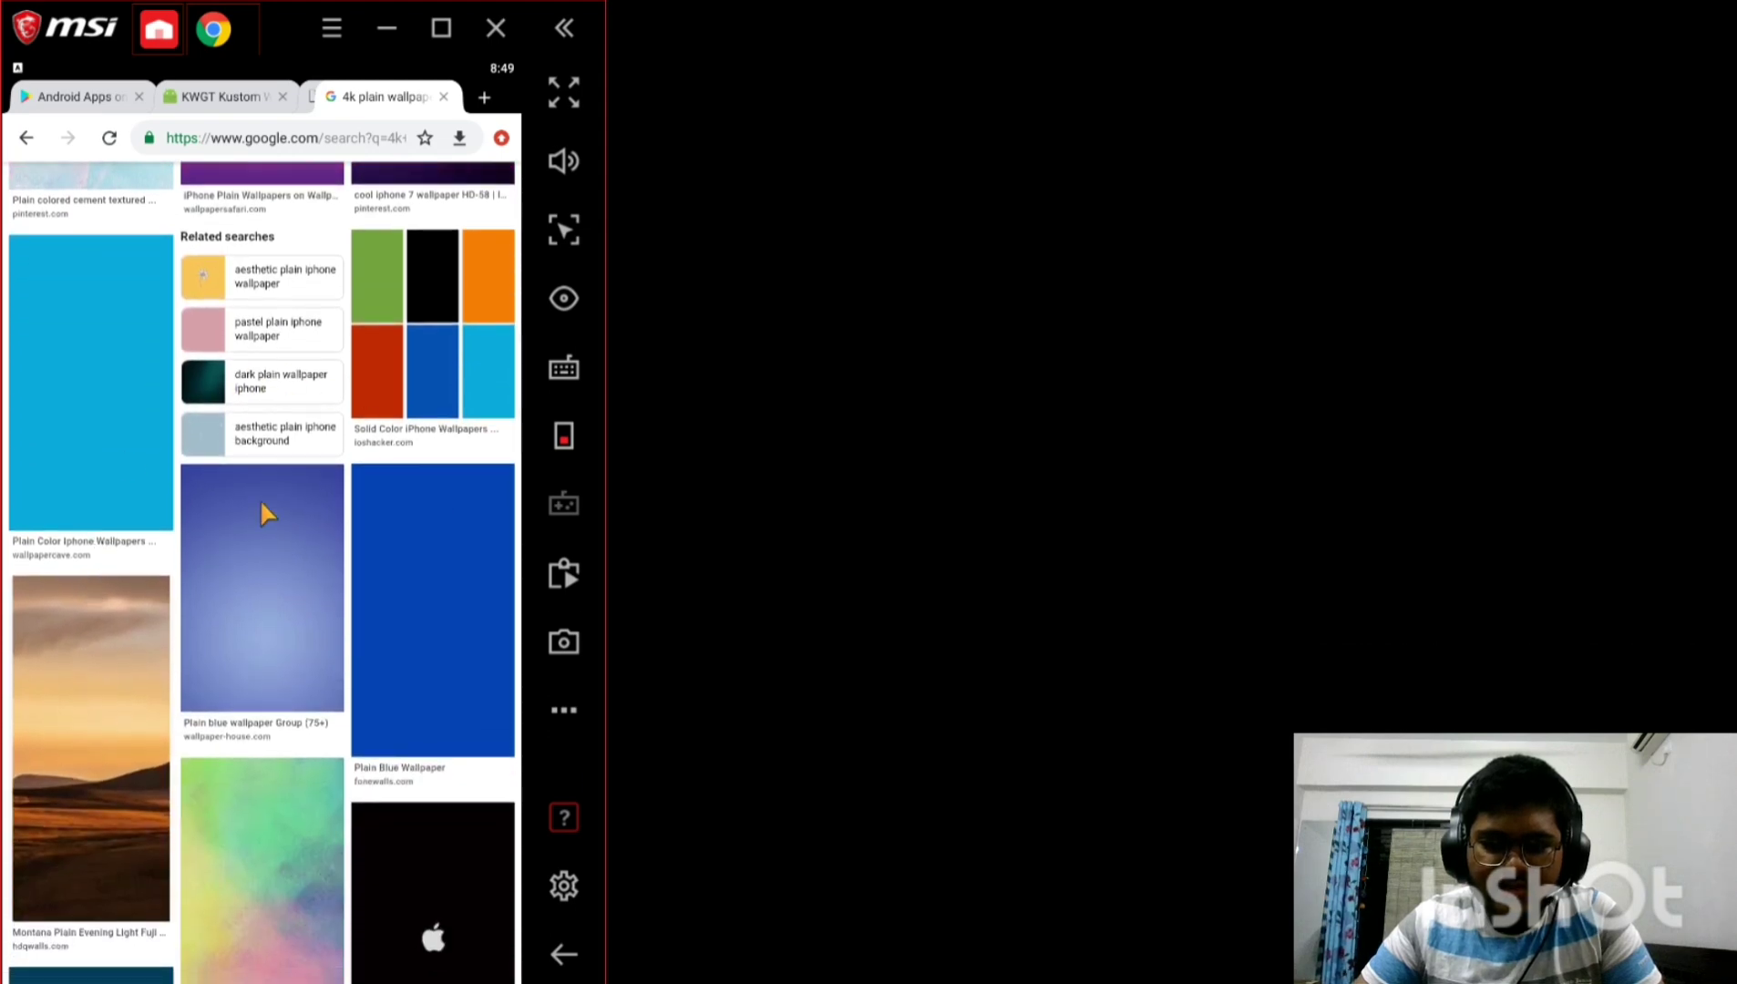
pyautogui.scroll(-3, 57, 451)
pyautogui.scroll(-2, 136, 351)
pyautogui.scroll(7, 233, 437)
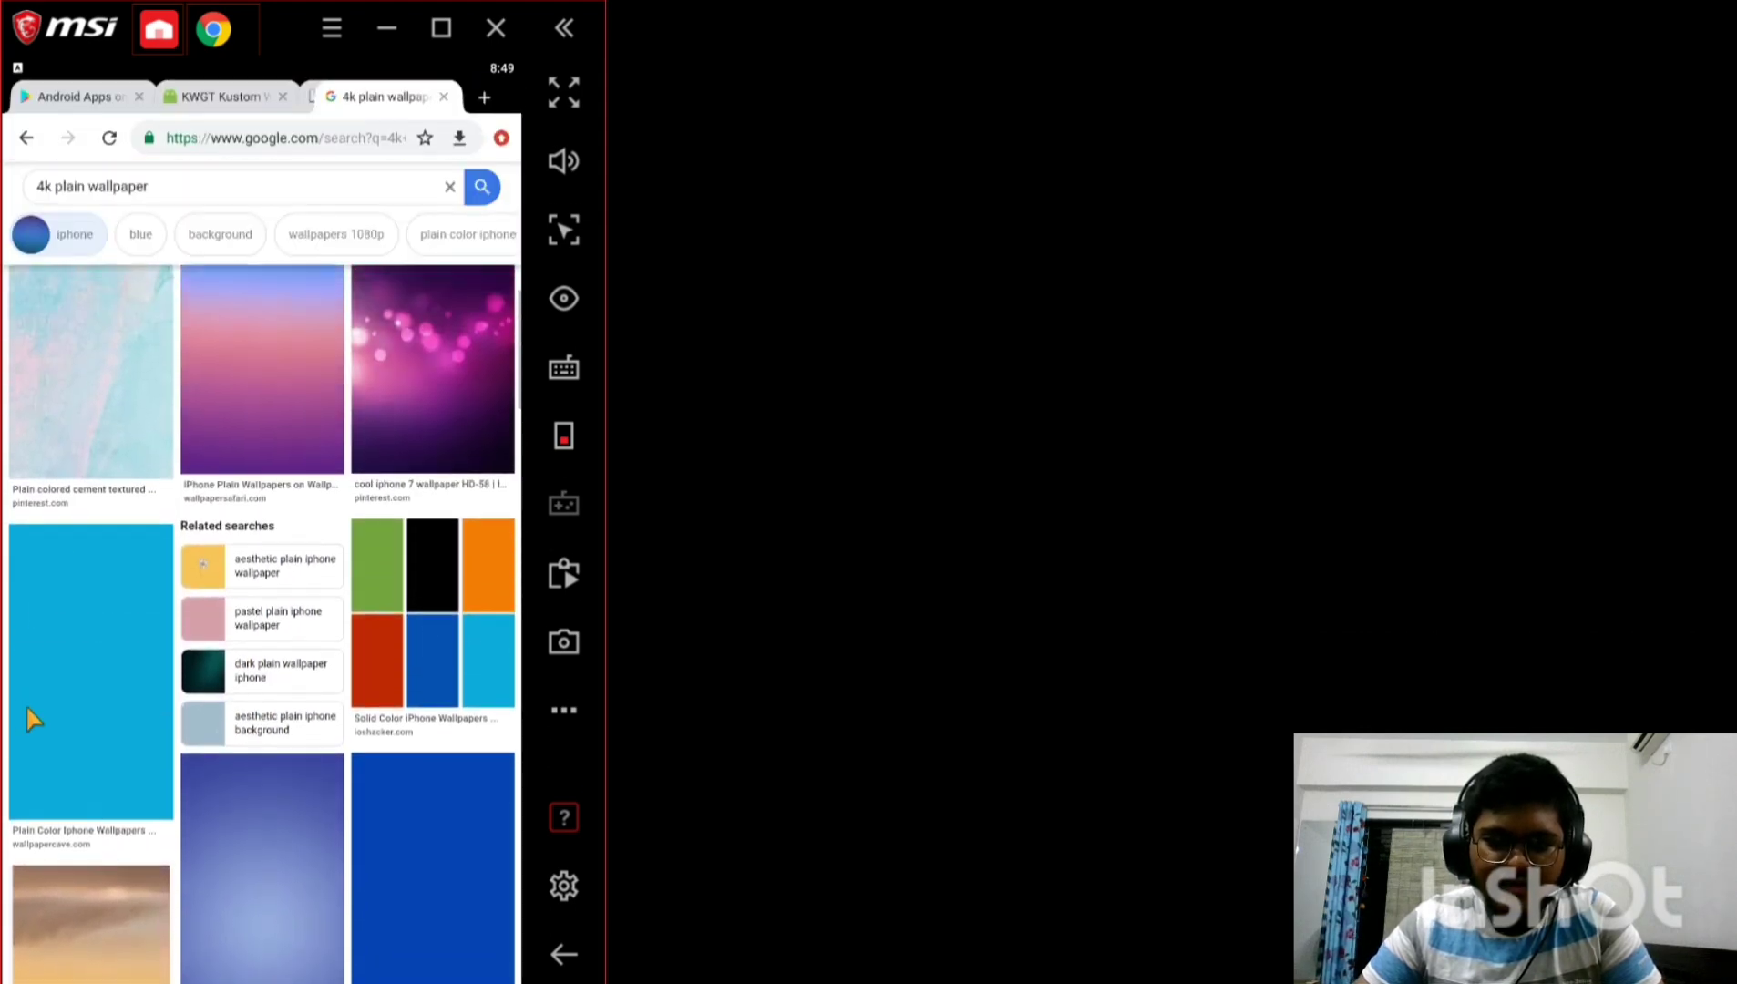
pyautogui.scroll(-4, 37, 711)
pyautogui.scroll(5, 80, 574)
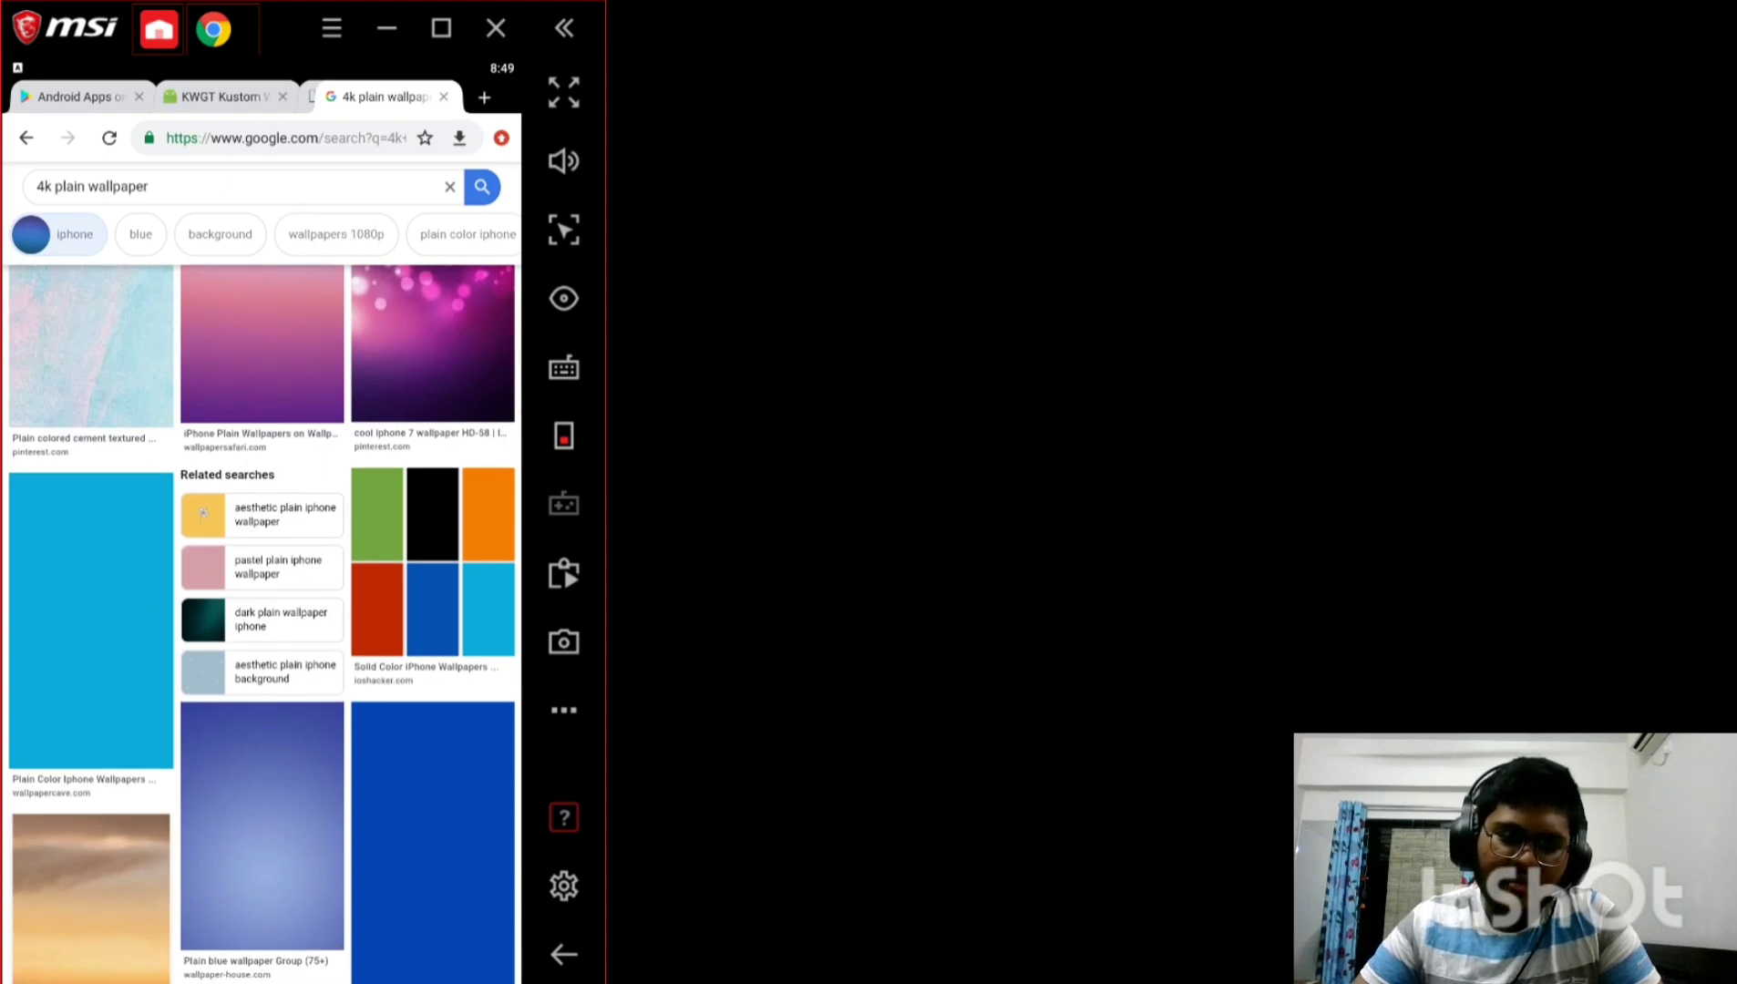
pyautogui.scroll(3, 262, 606)
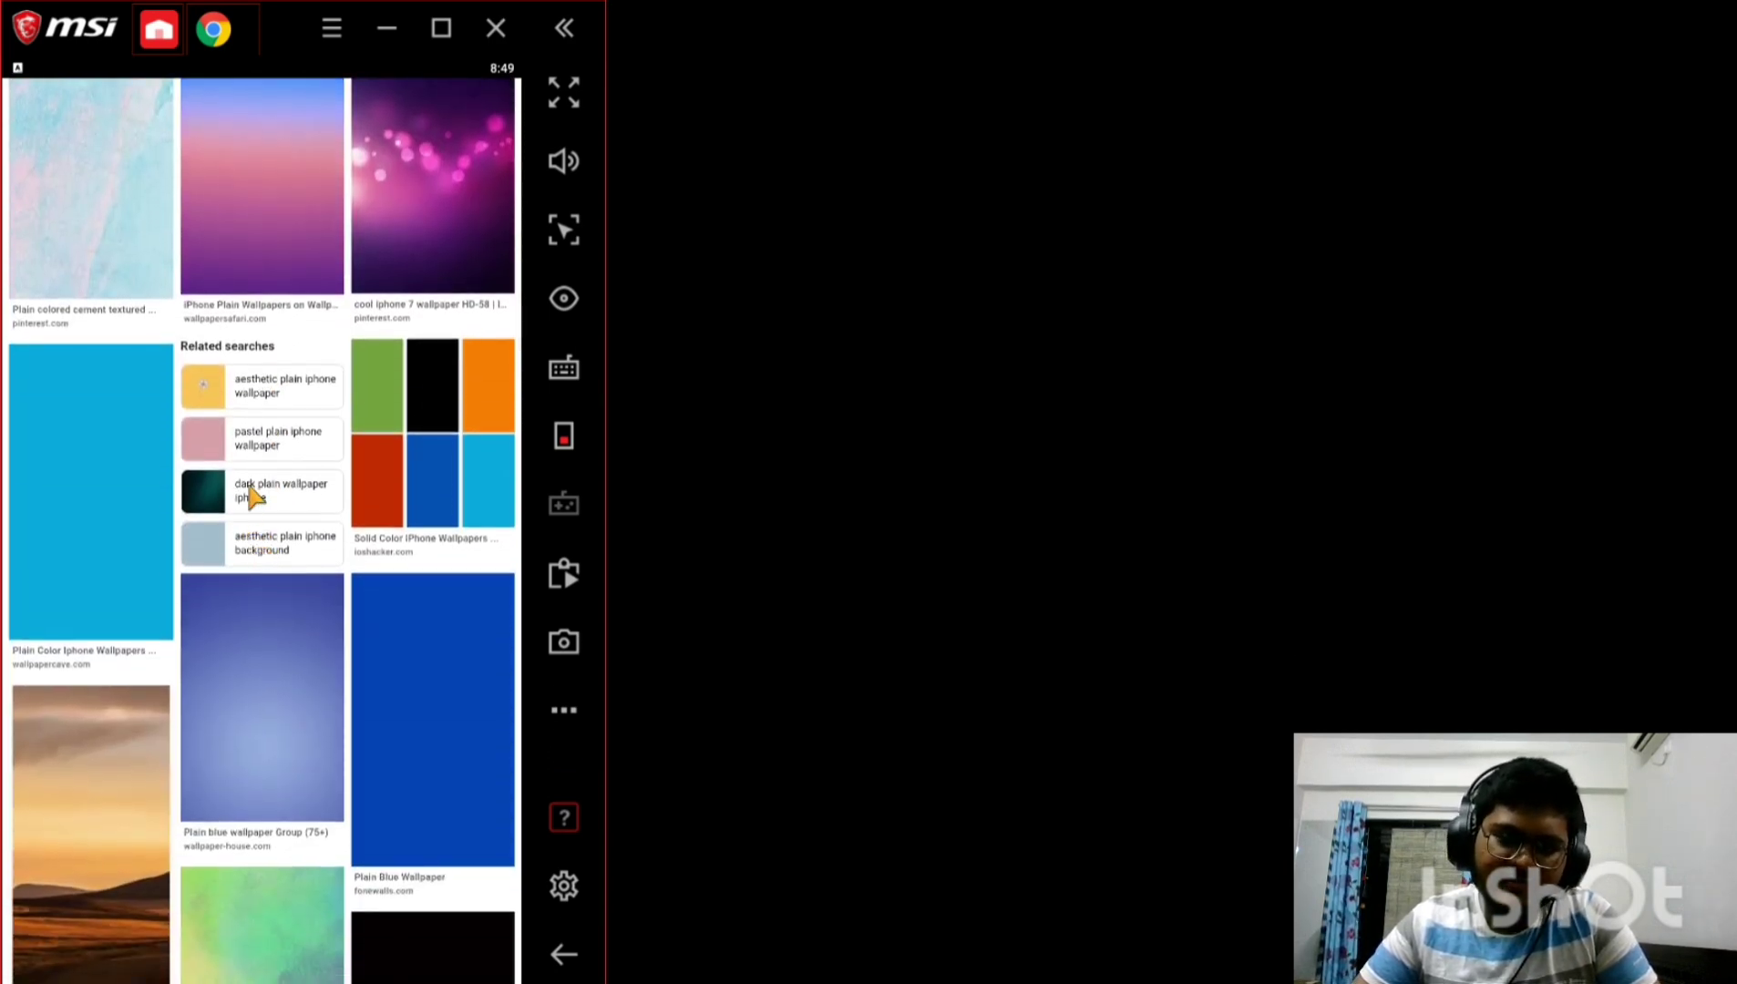
pyautogui.moveTo(117, 108); pyautogui.dragTo(239, 472)
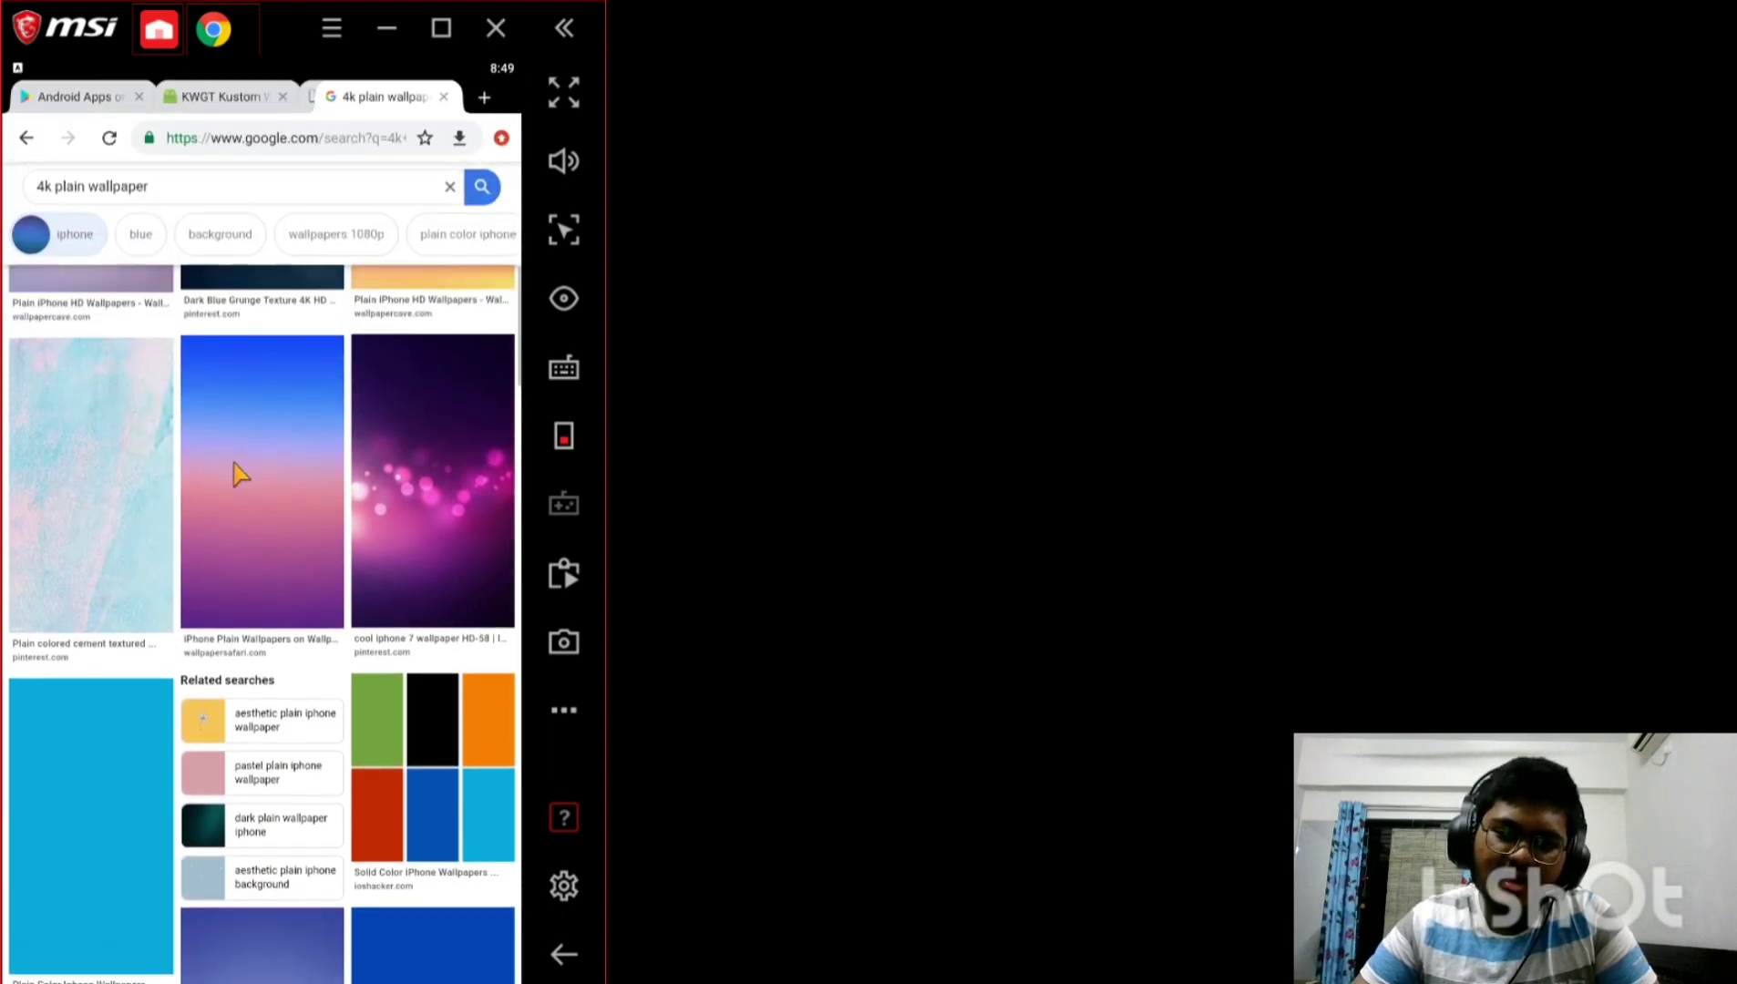
pyautogui.scroll(-4, 233, 565)
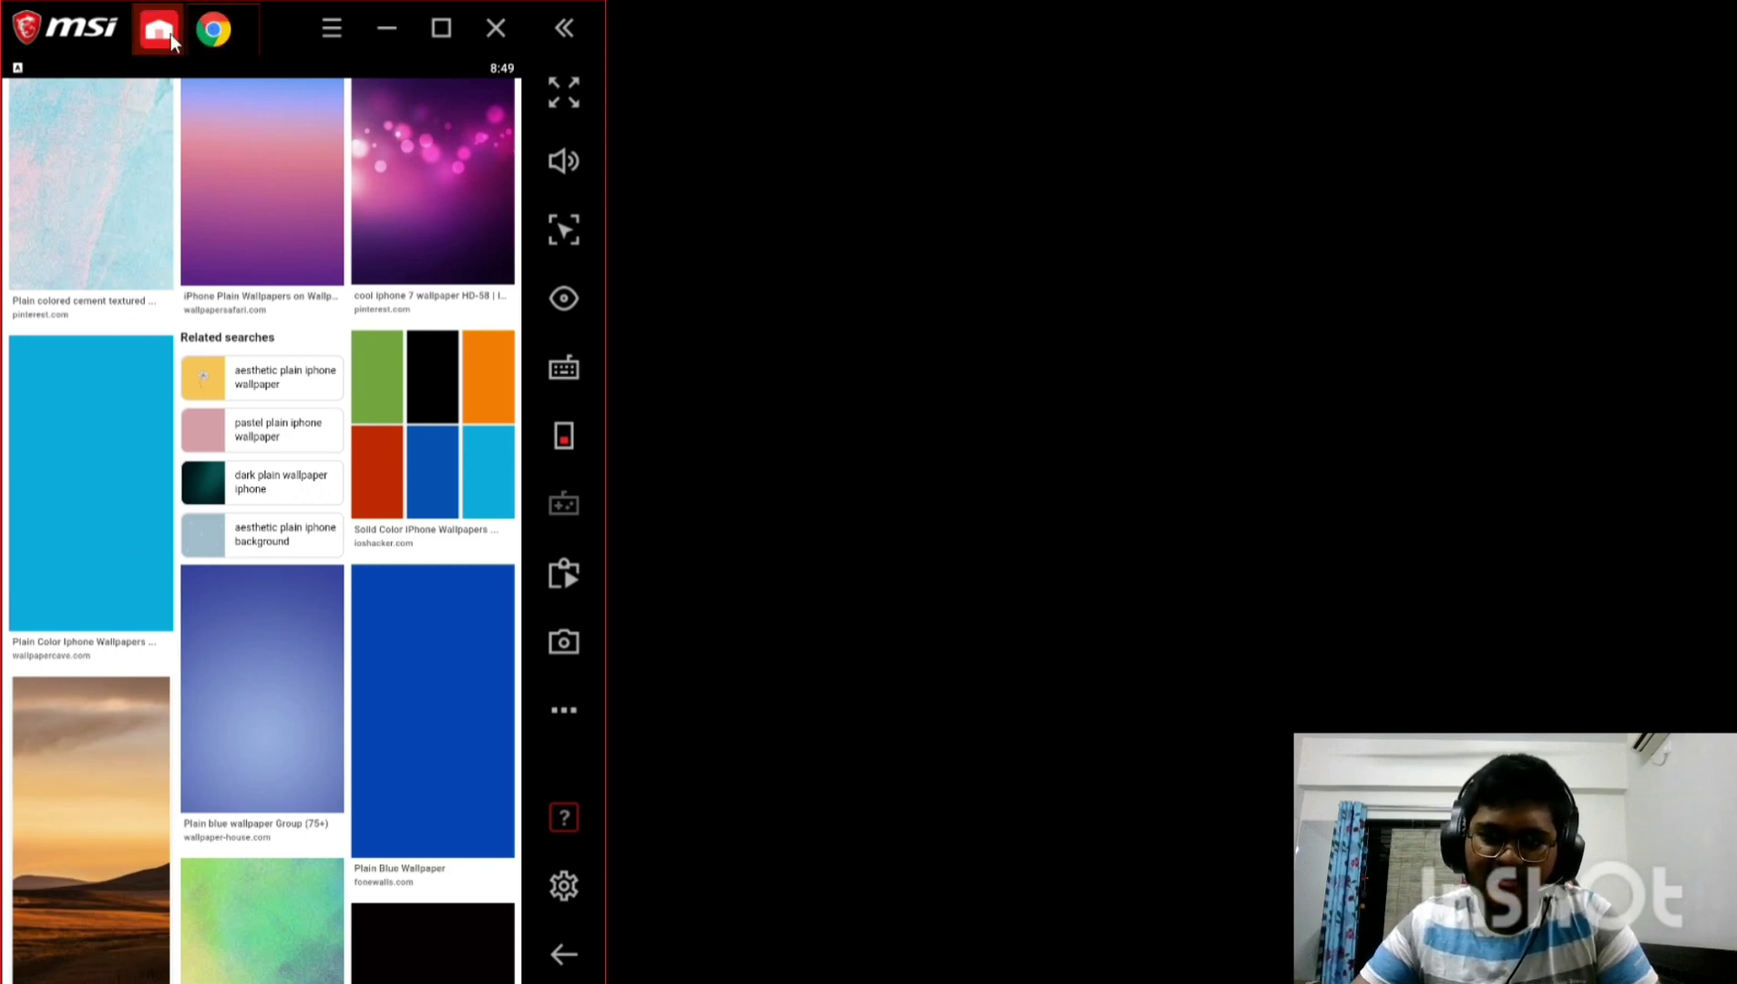
# Back out of the image searches to the Google Play Android Apps page.
pyautogui.click(564, 953)
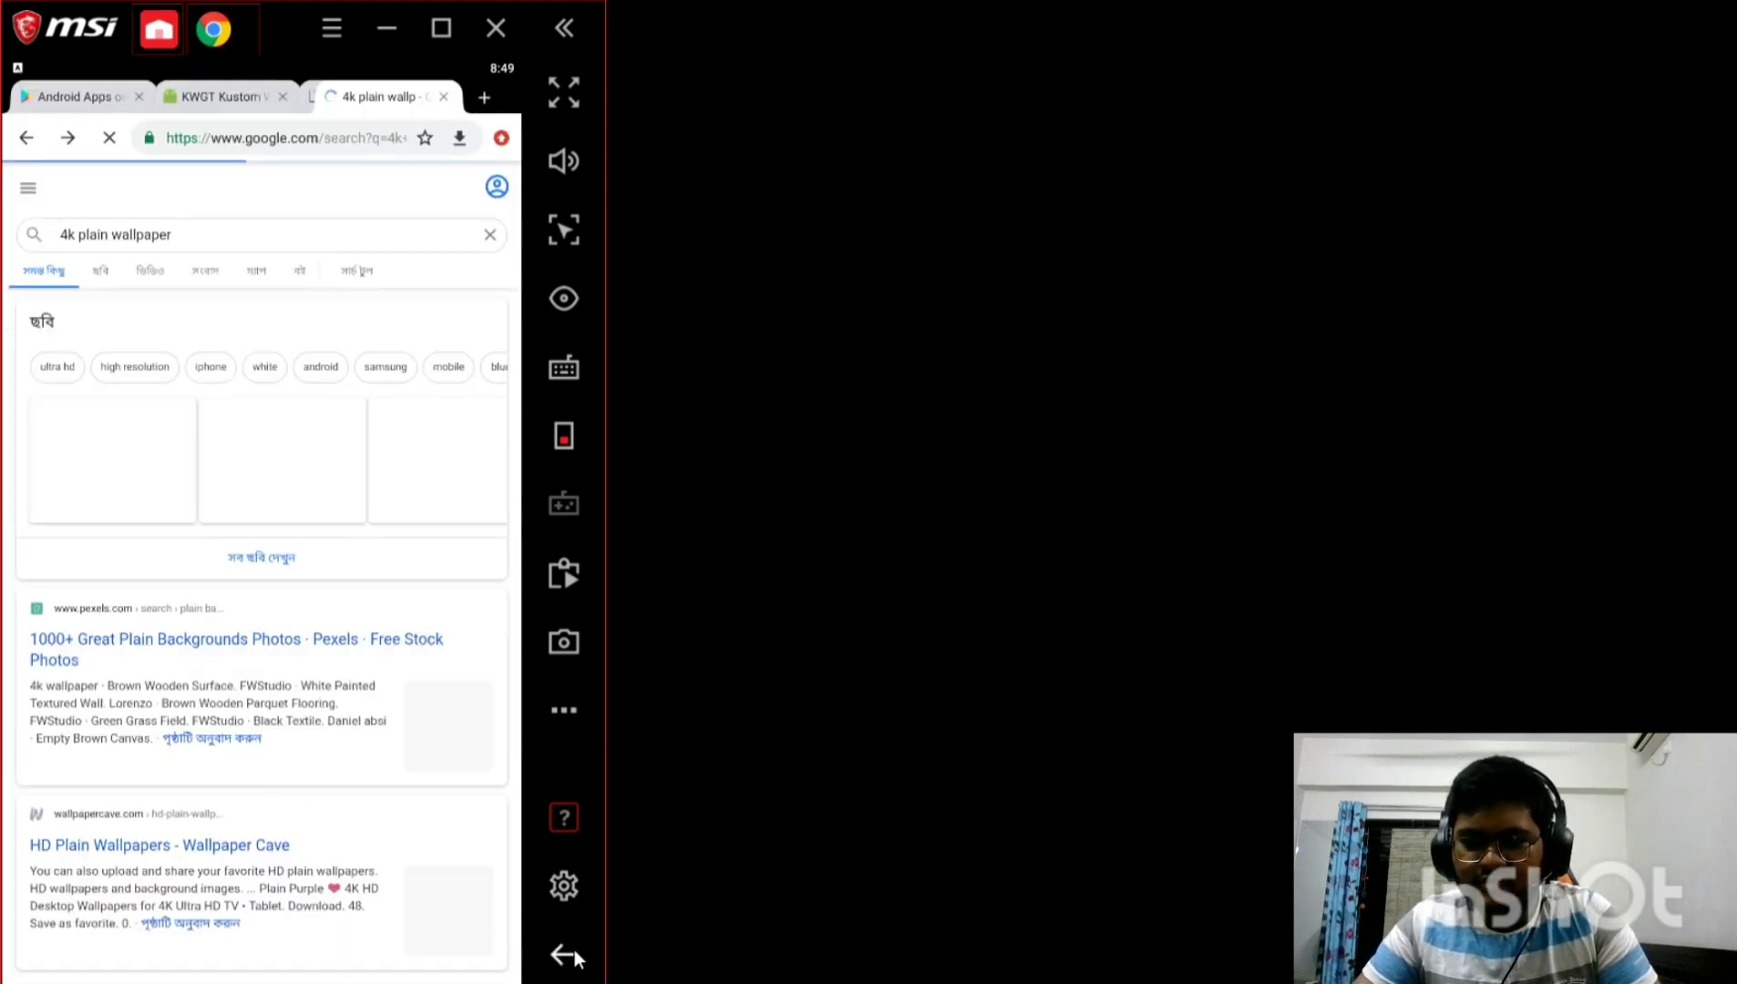
pyautogui.click(566, 949)
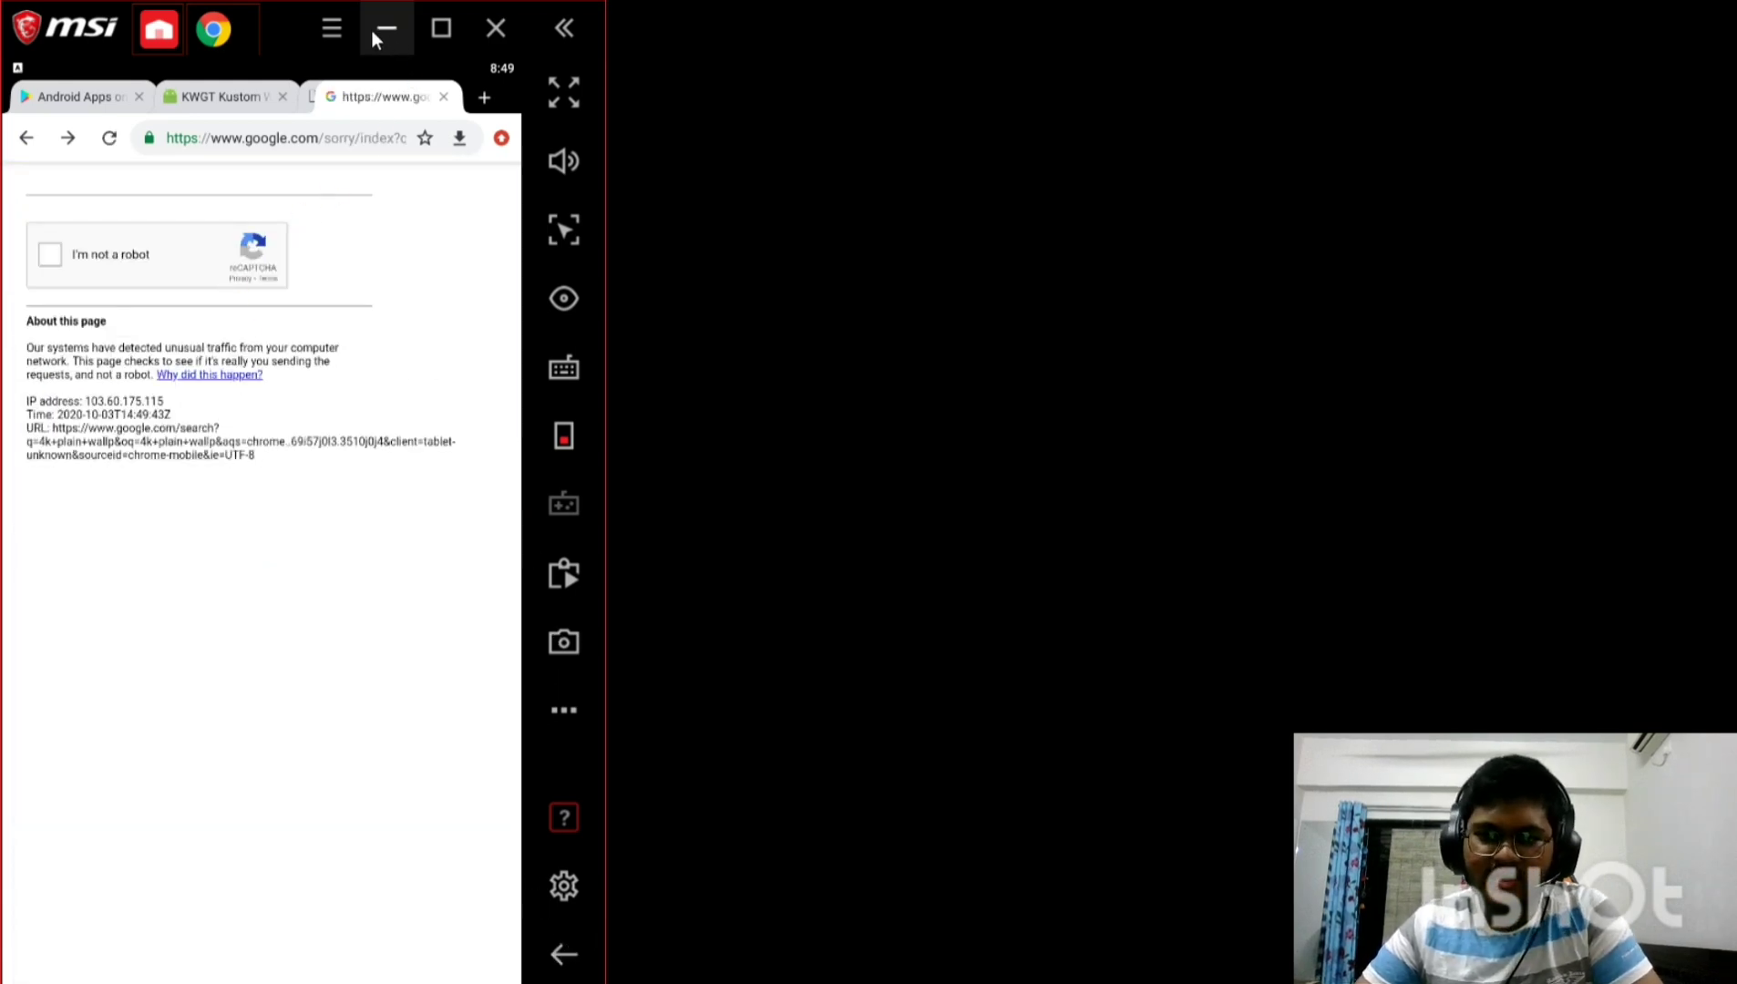
pyautogui.click(548, 944)
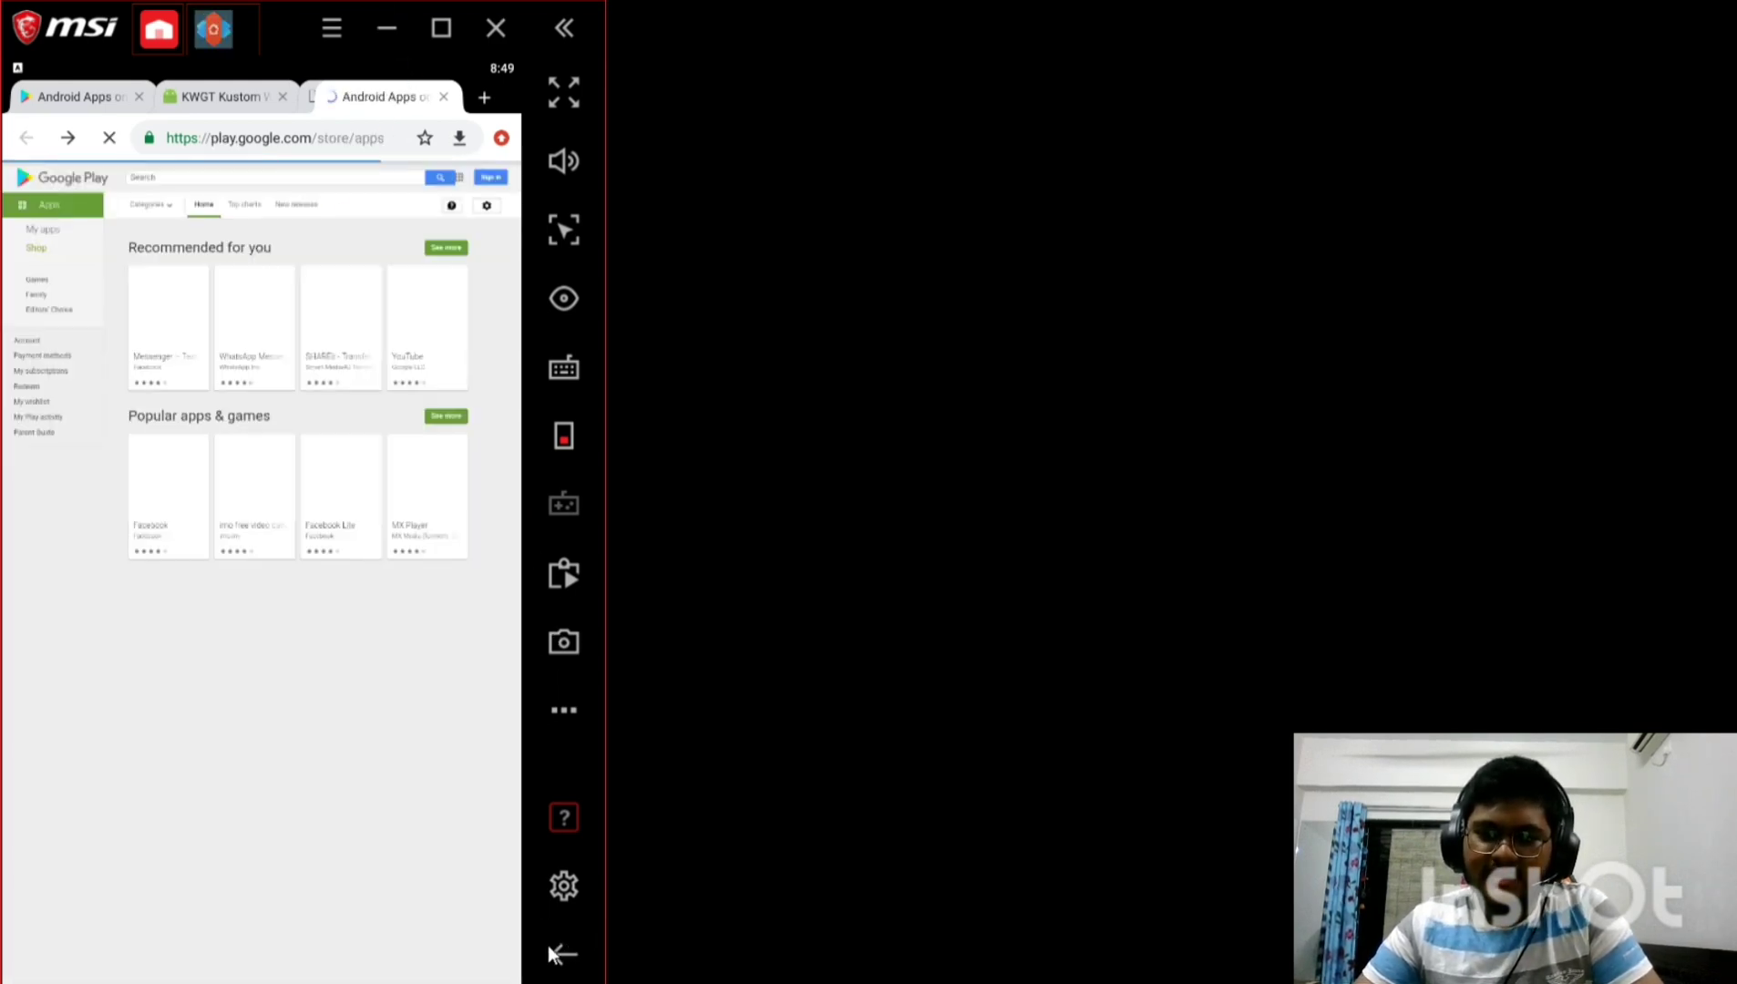